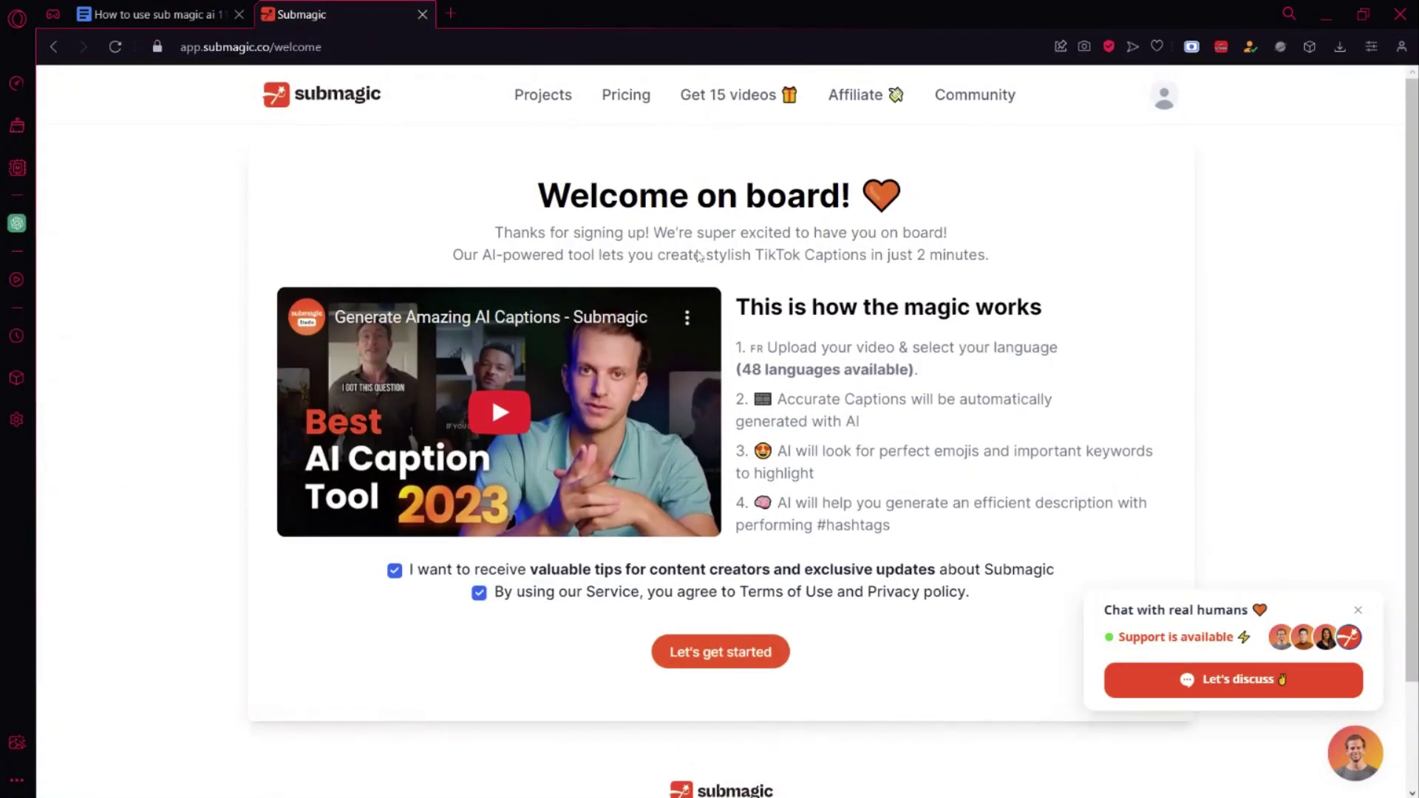
Review the Basic $20, Pro $50 and Agency+ $150 monthly plans on the pricing page
left_click_drag(528, 196, 1012, 599)
left_click(917, 663)
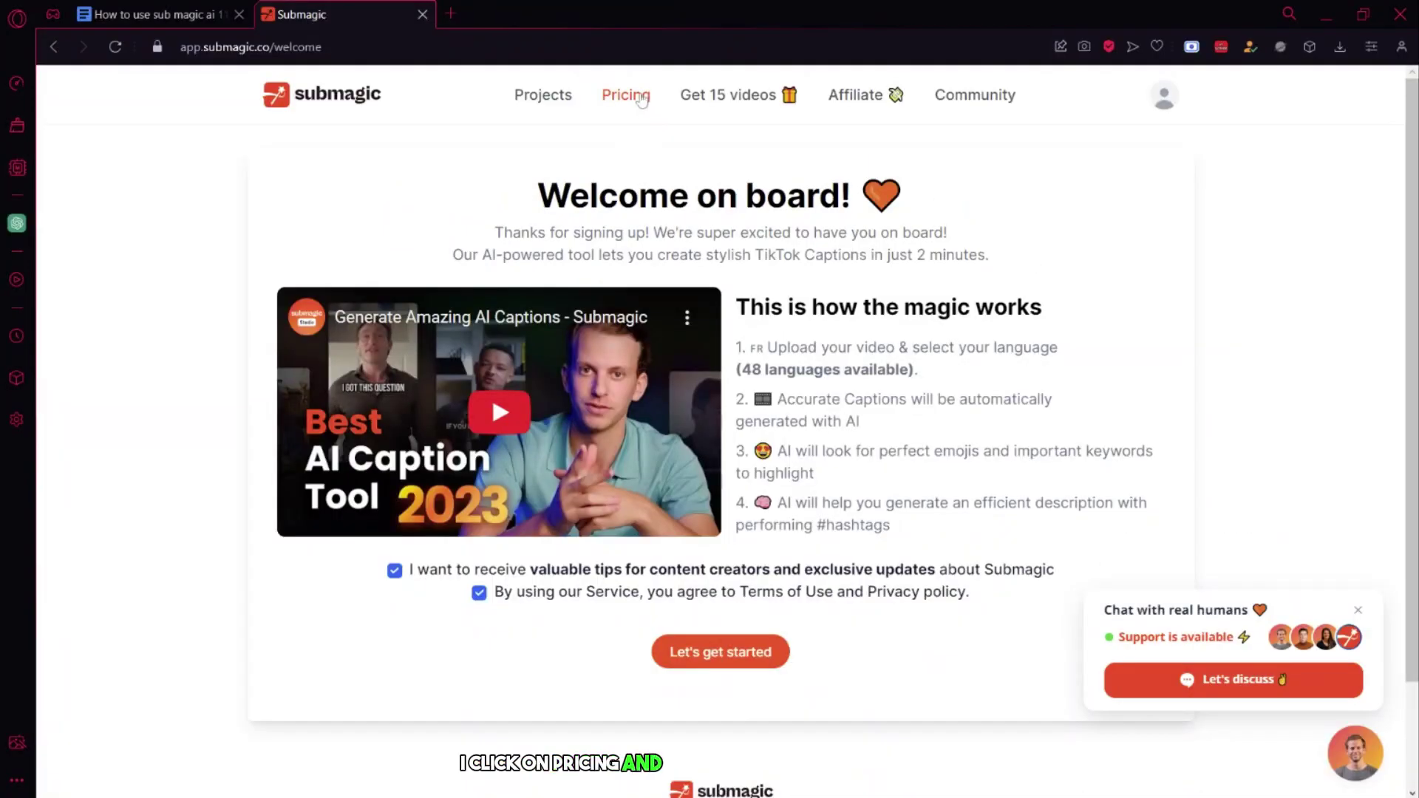
left_click(644, 100)
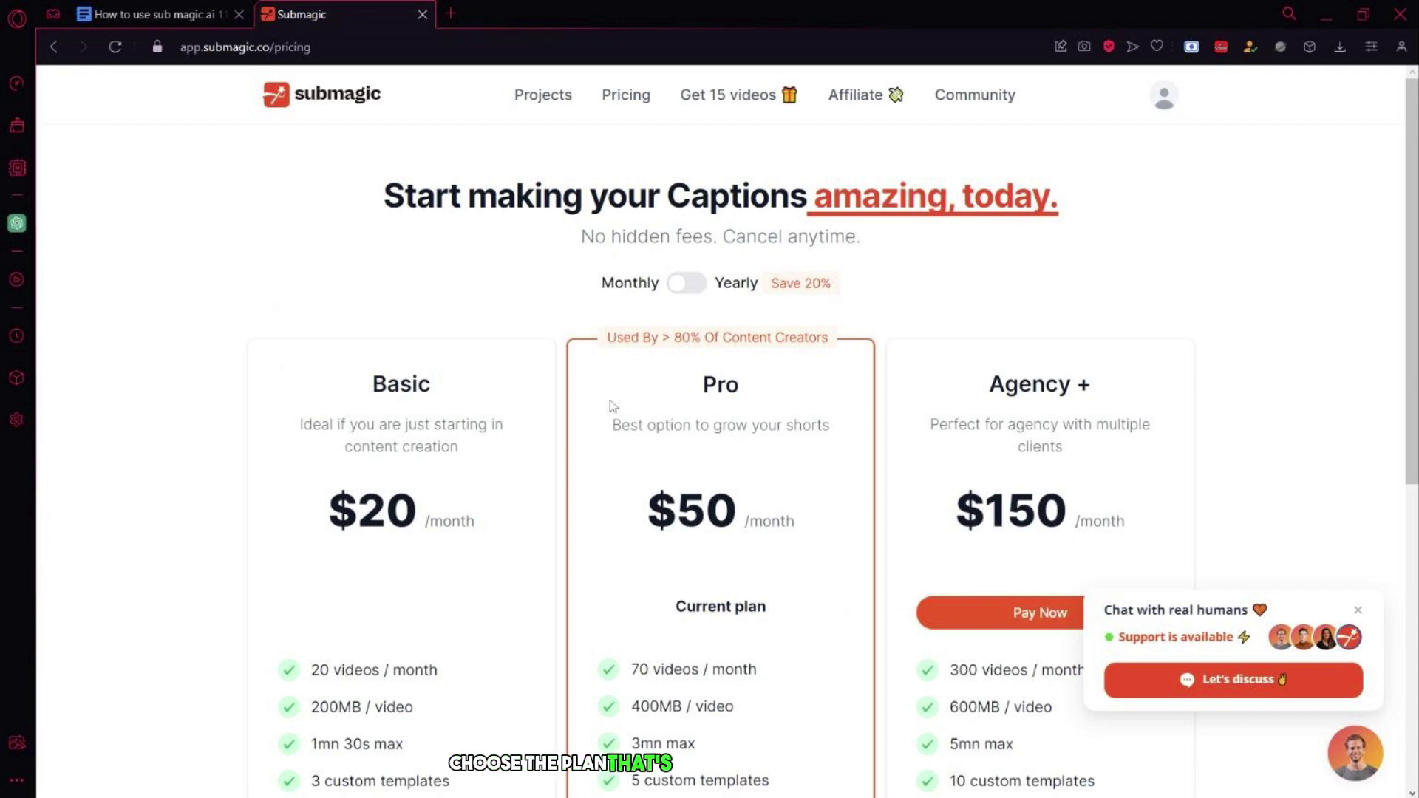
scroll(602, 410, "down", 6)
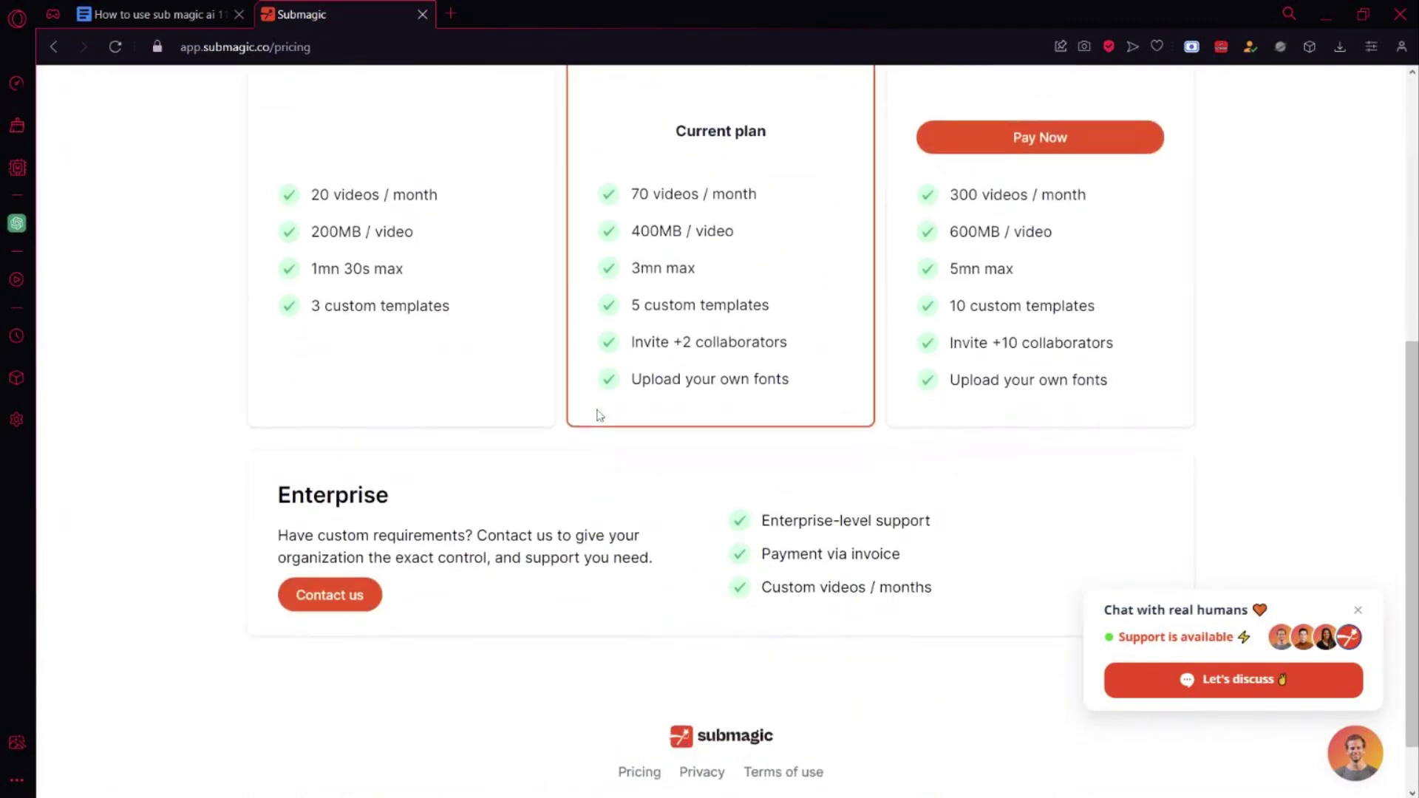
scroll(597, 413, "up", 3)
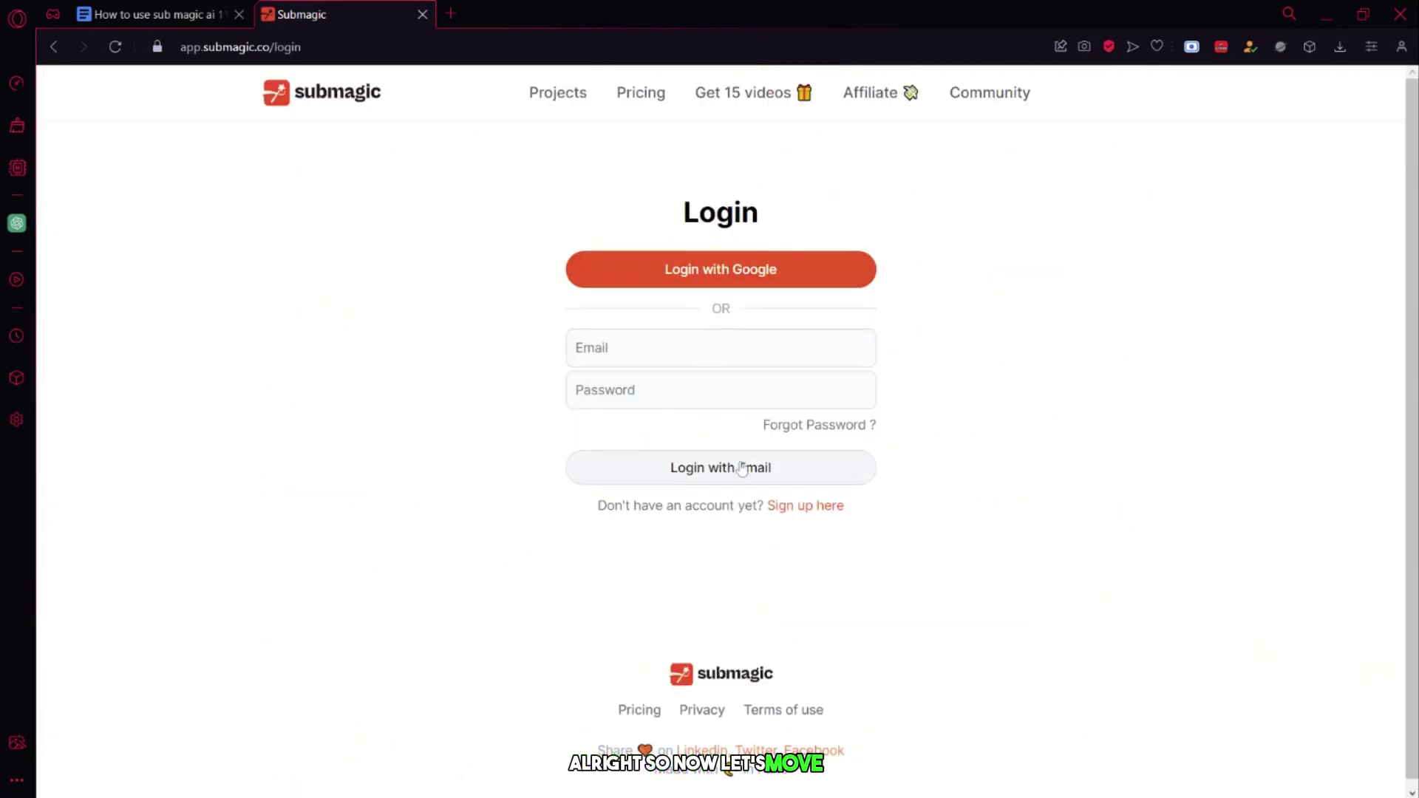
Log in with the existing Google account to reach the My projects dashboard
left_click(760, 276)
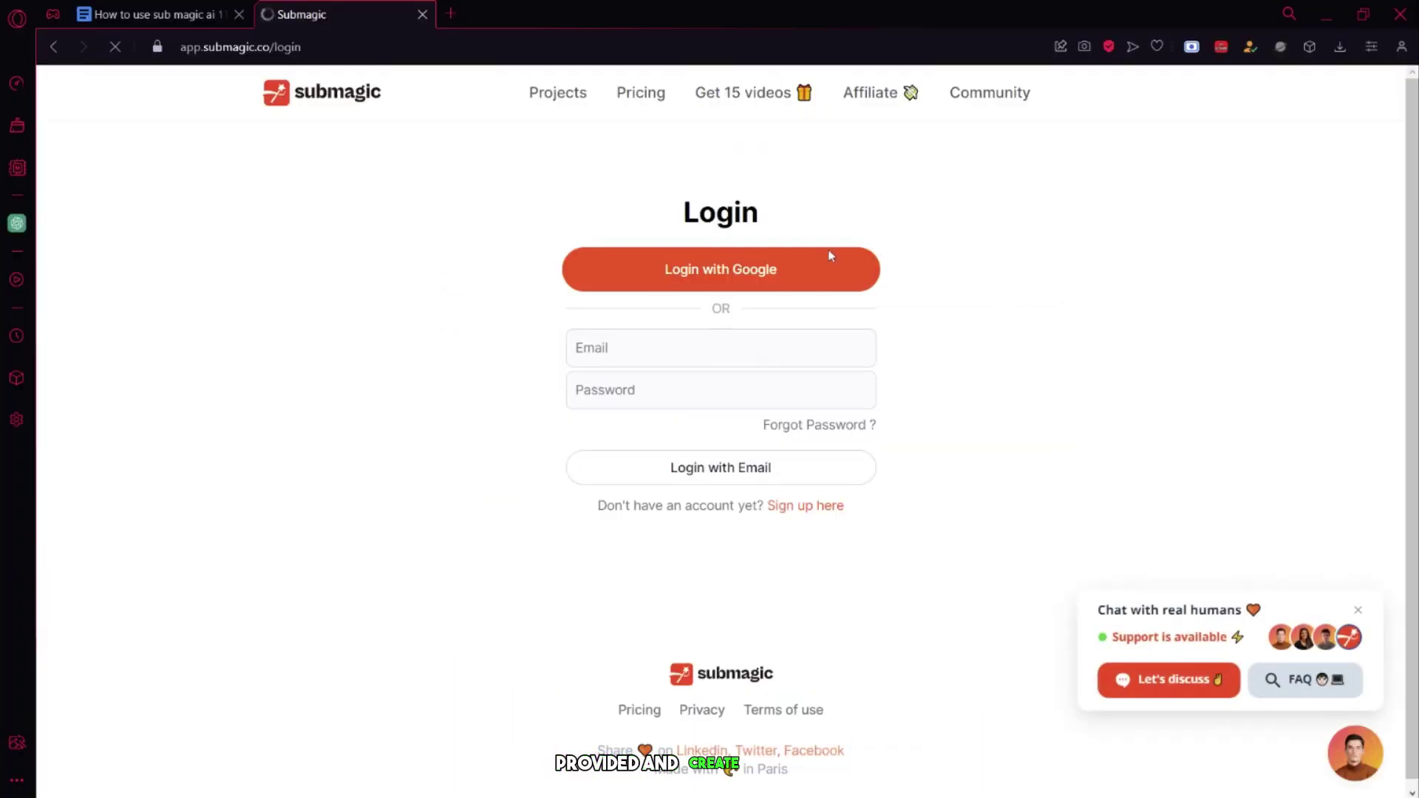
left_click(829, 255)
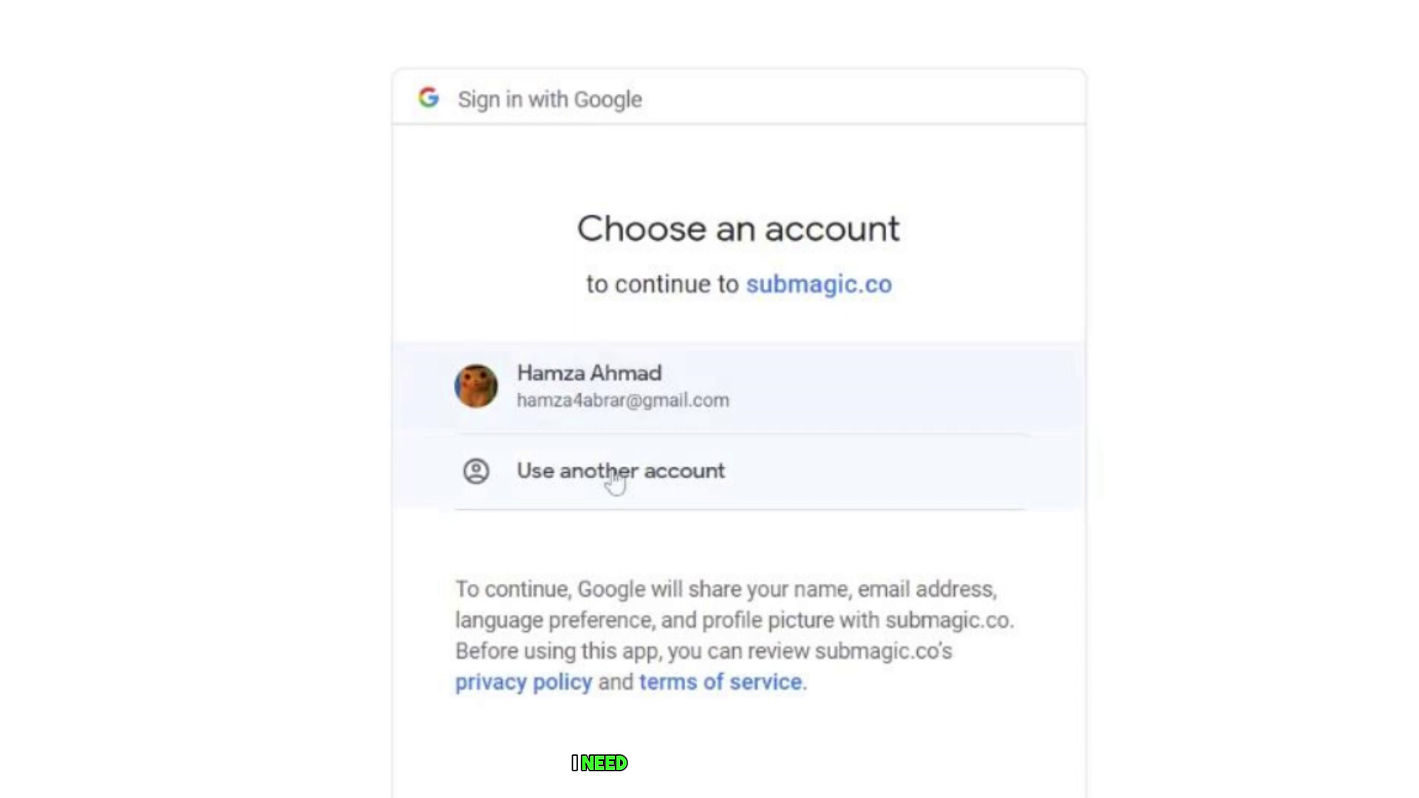
left_click(672, 388)
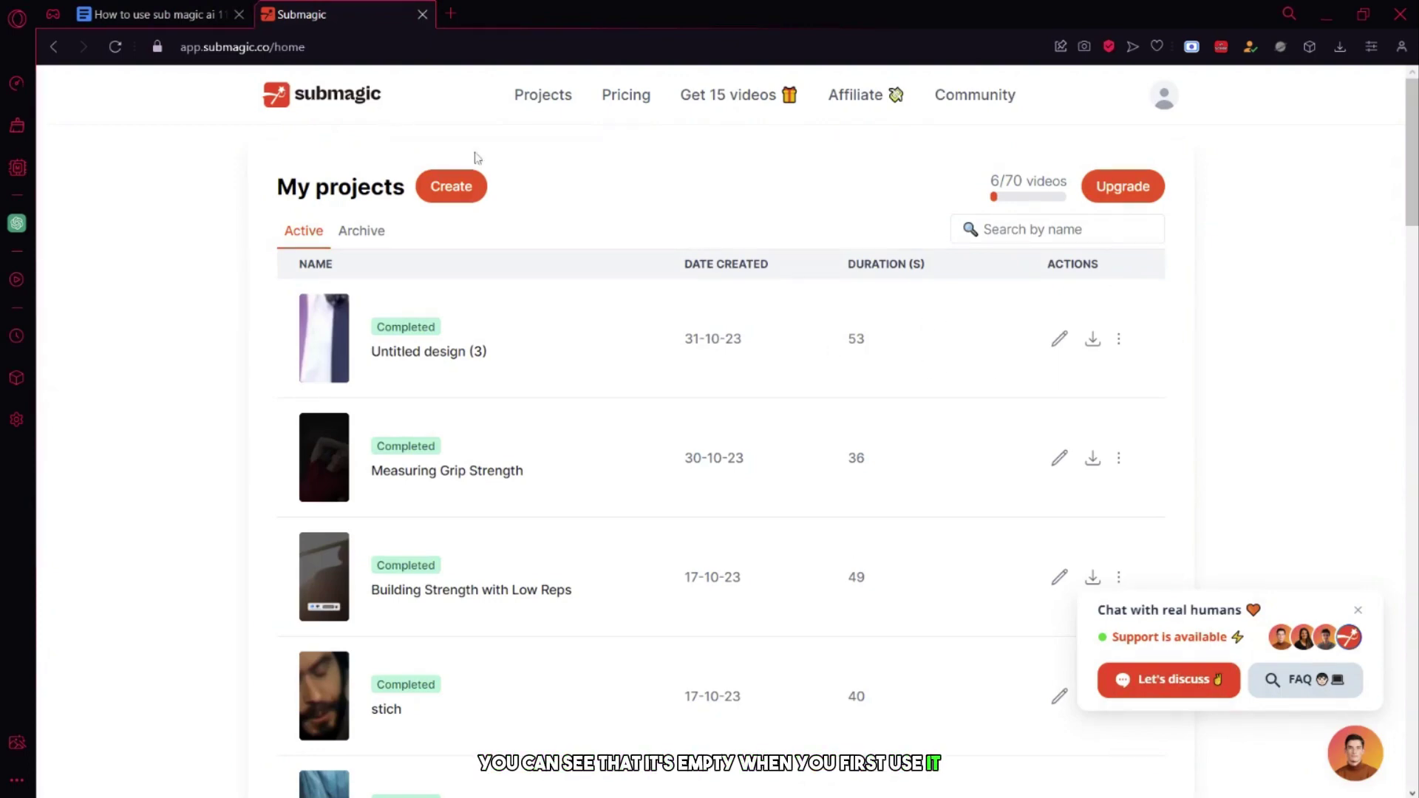
Upload the 9:16 source video with English selected so captions are auto-generated
left_click(470, 189)
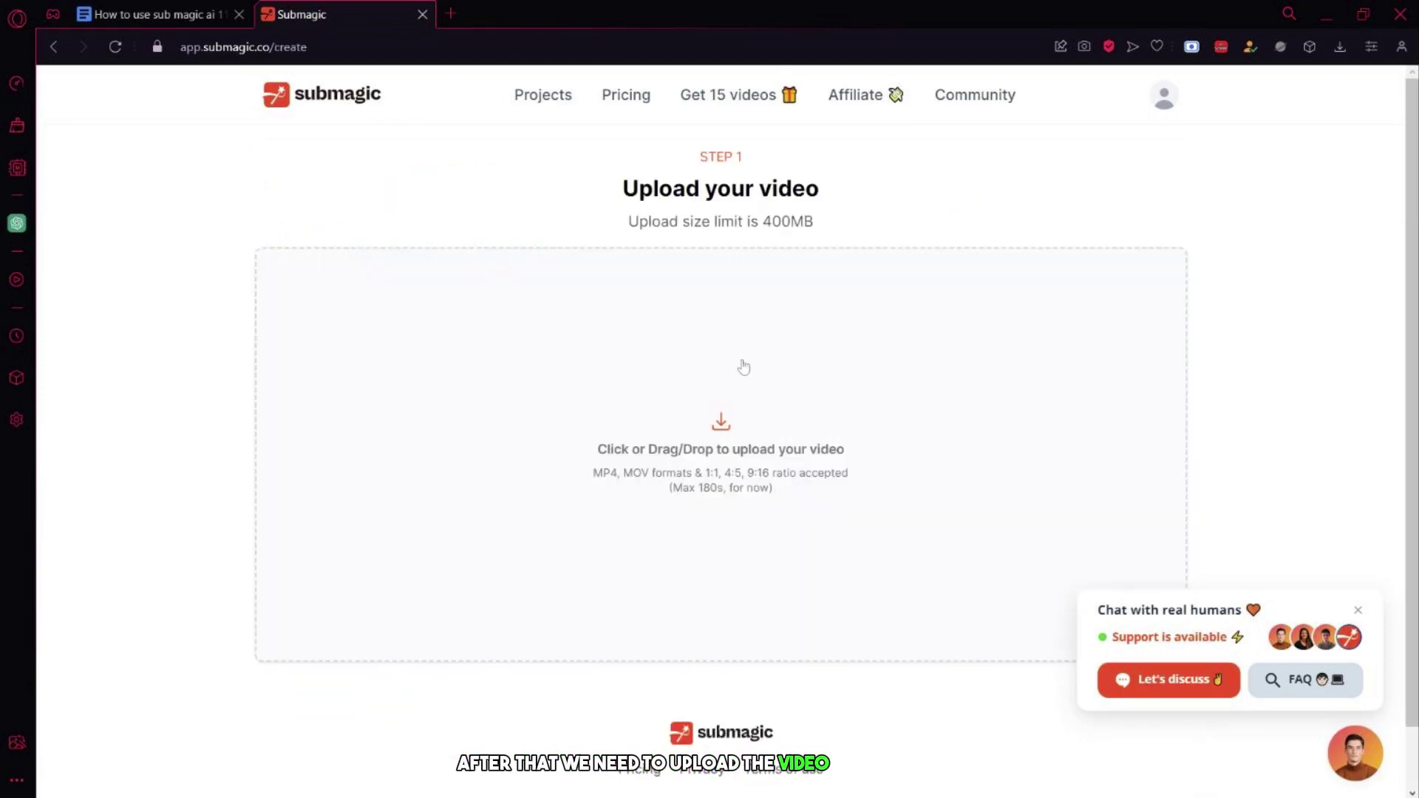
left_click_drag(589, 475, 728, 482)
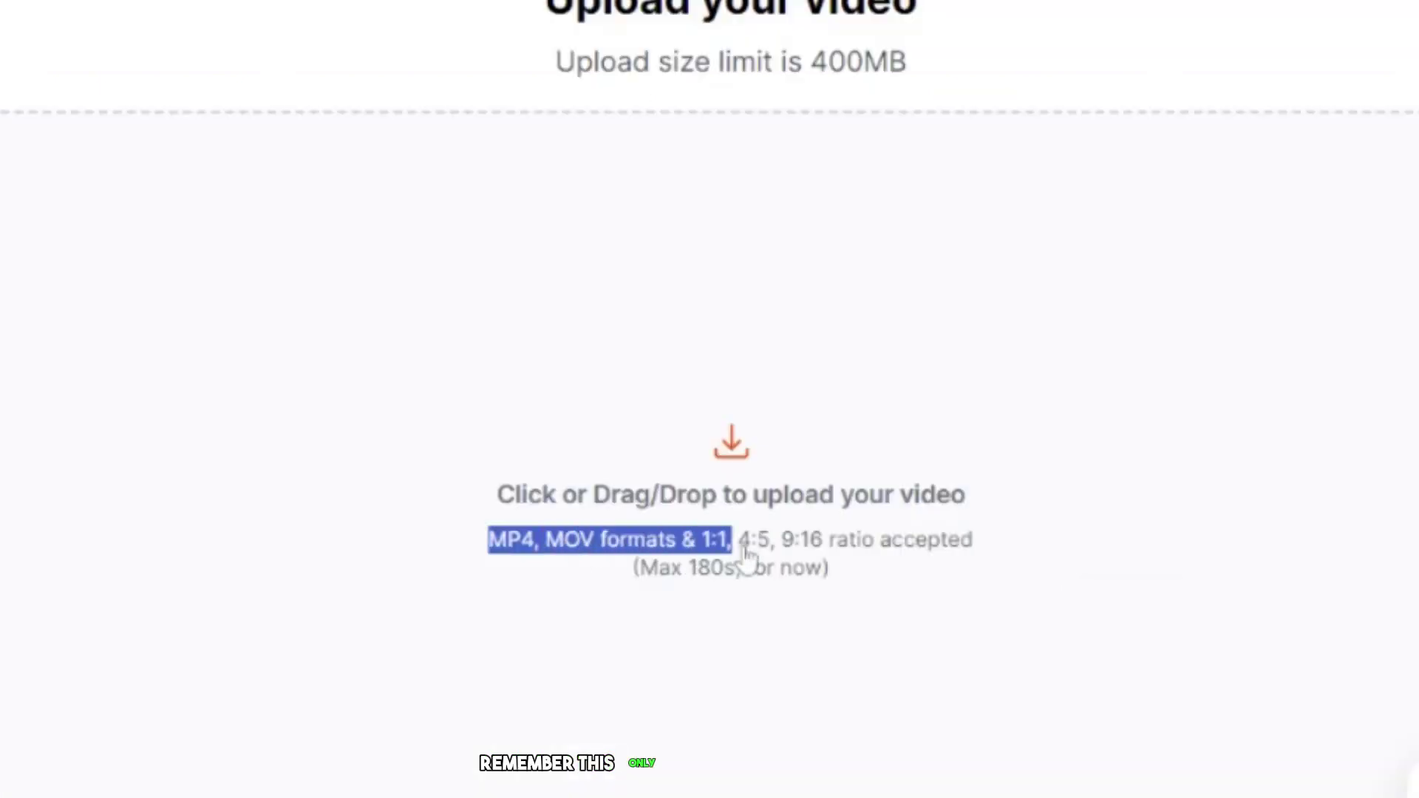
left_click_drag(745, 553, 985, 581)
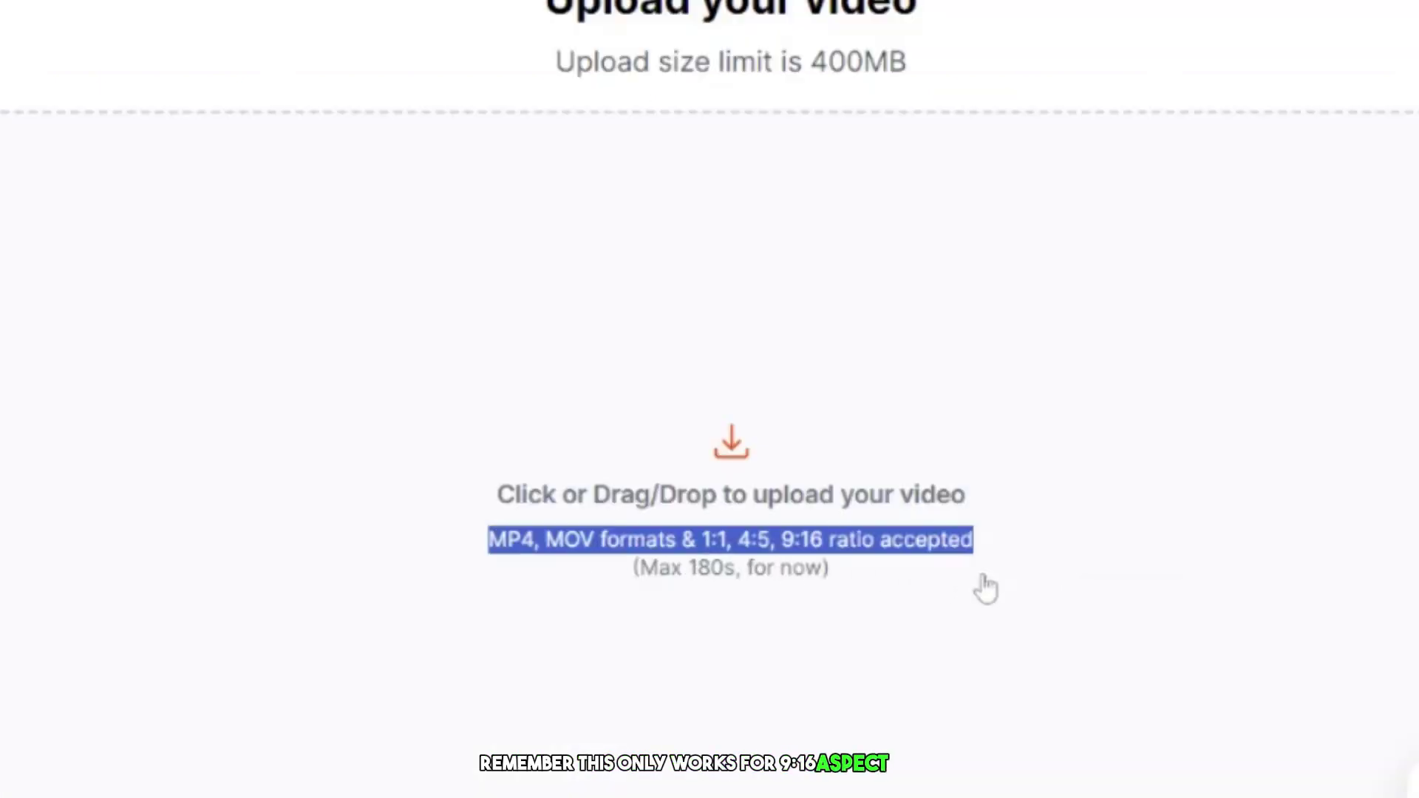
left_click(753, 457)
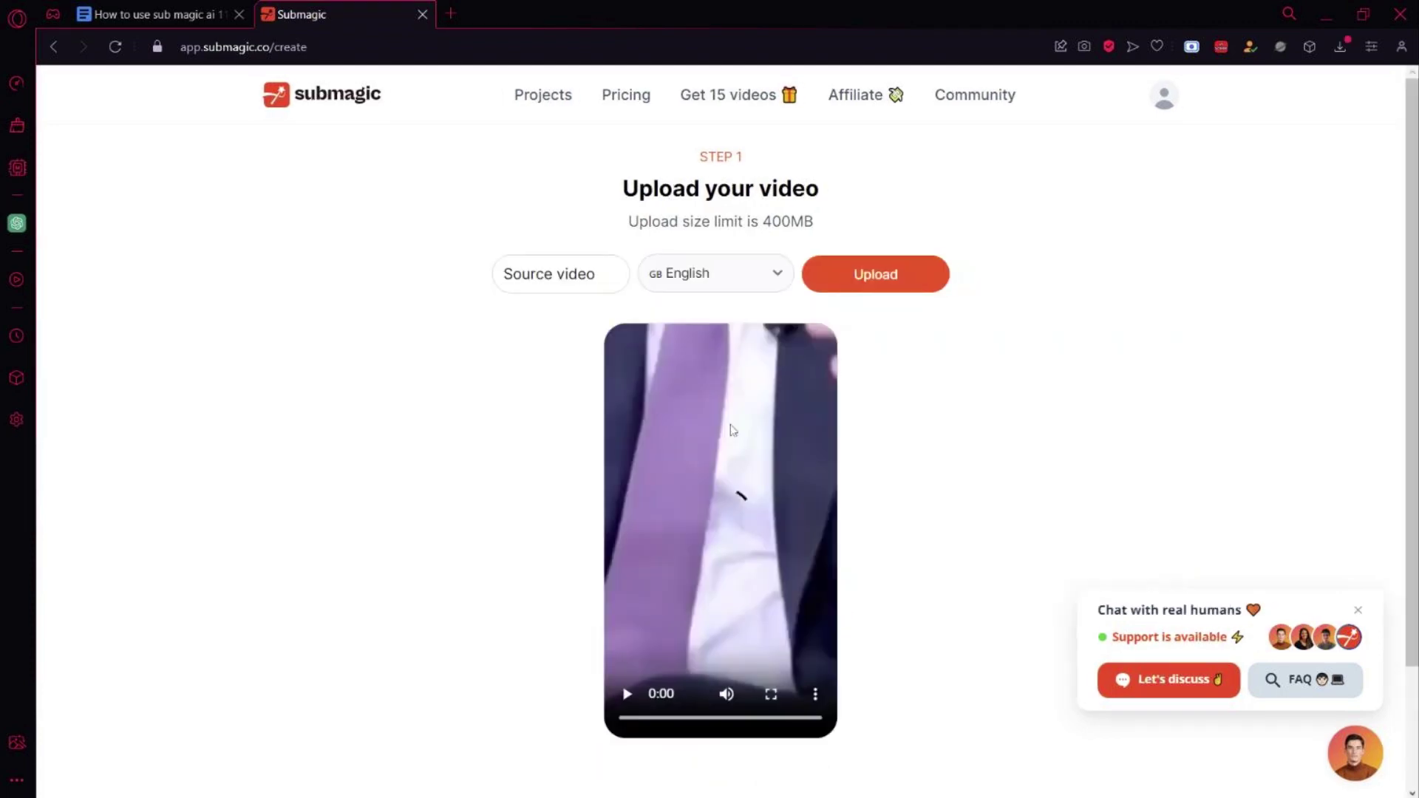
scroll(870, 144, "down", 2)
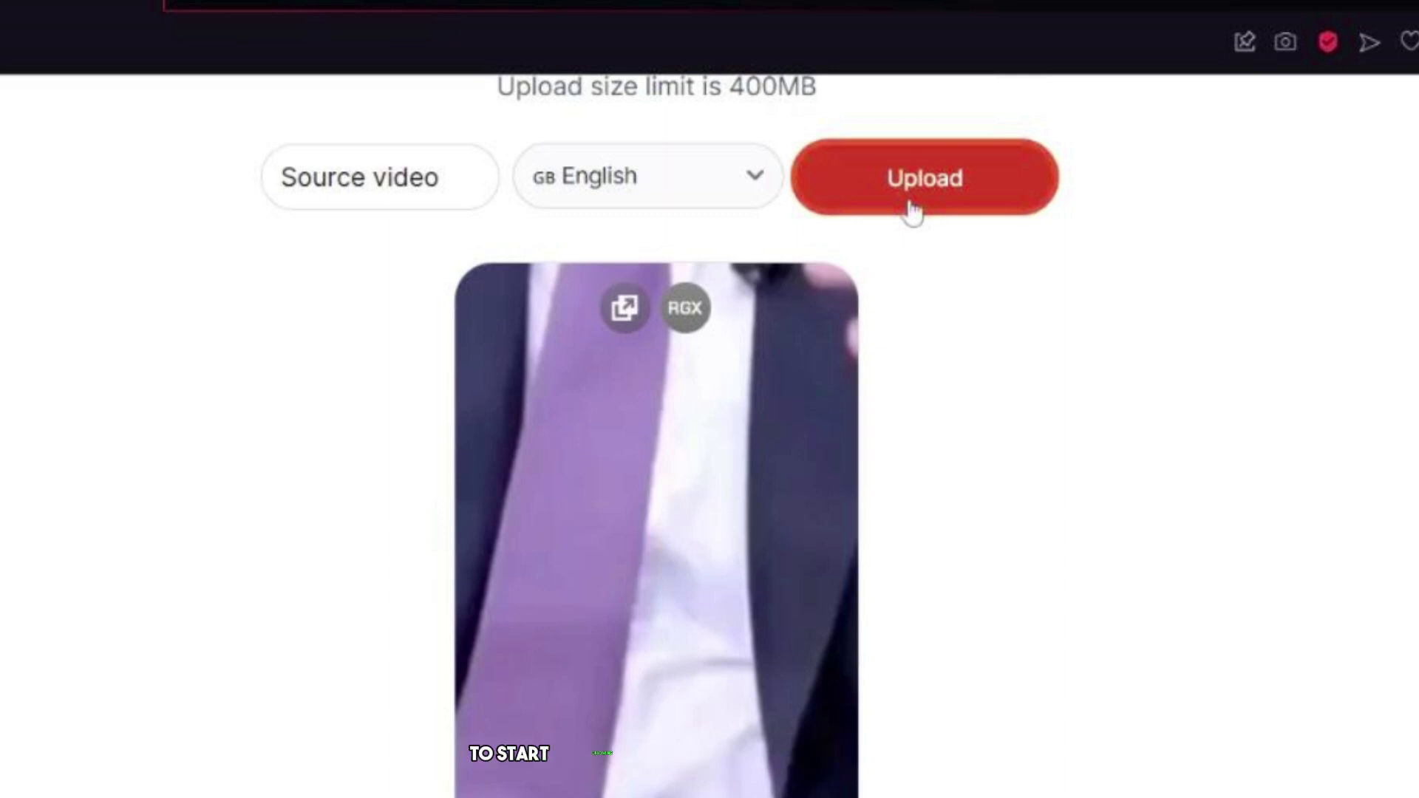
left_click(914, 212)
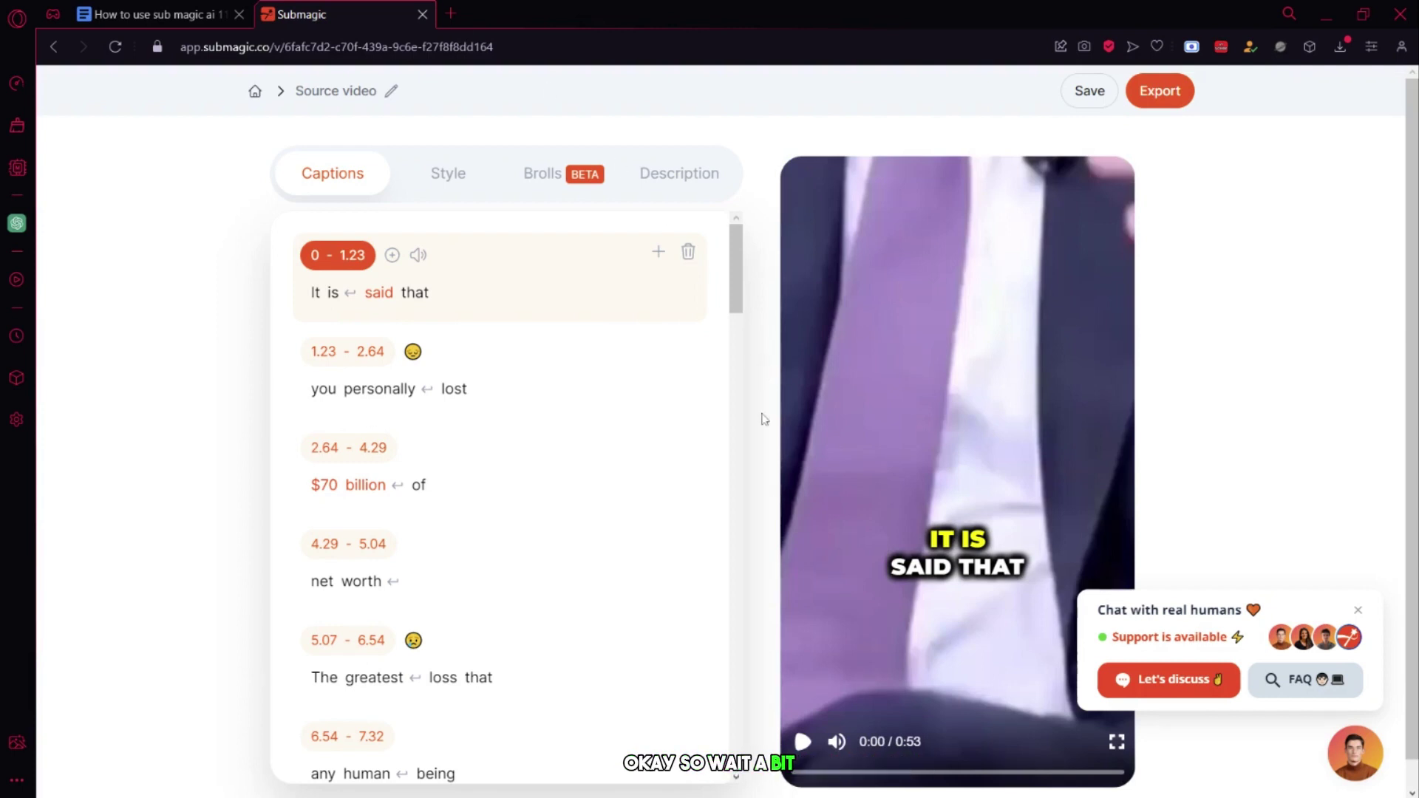
Play the captioned preview and close the Chat with real humans popup
left_click(806, 742)
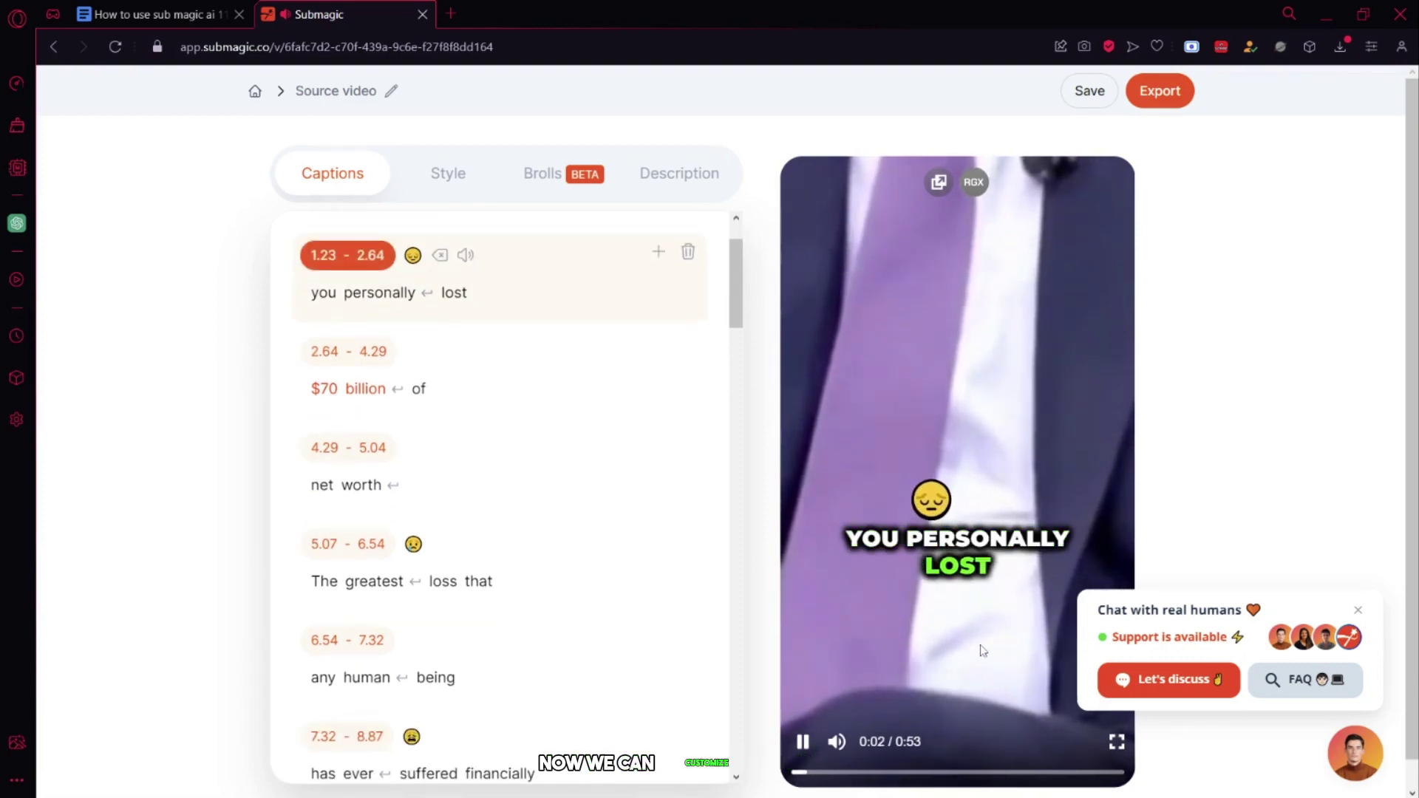
left_click(1357, 612)
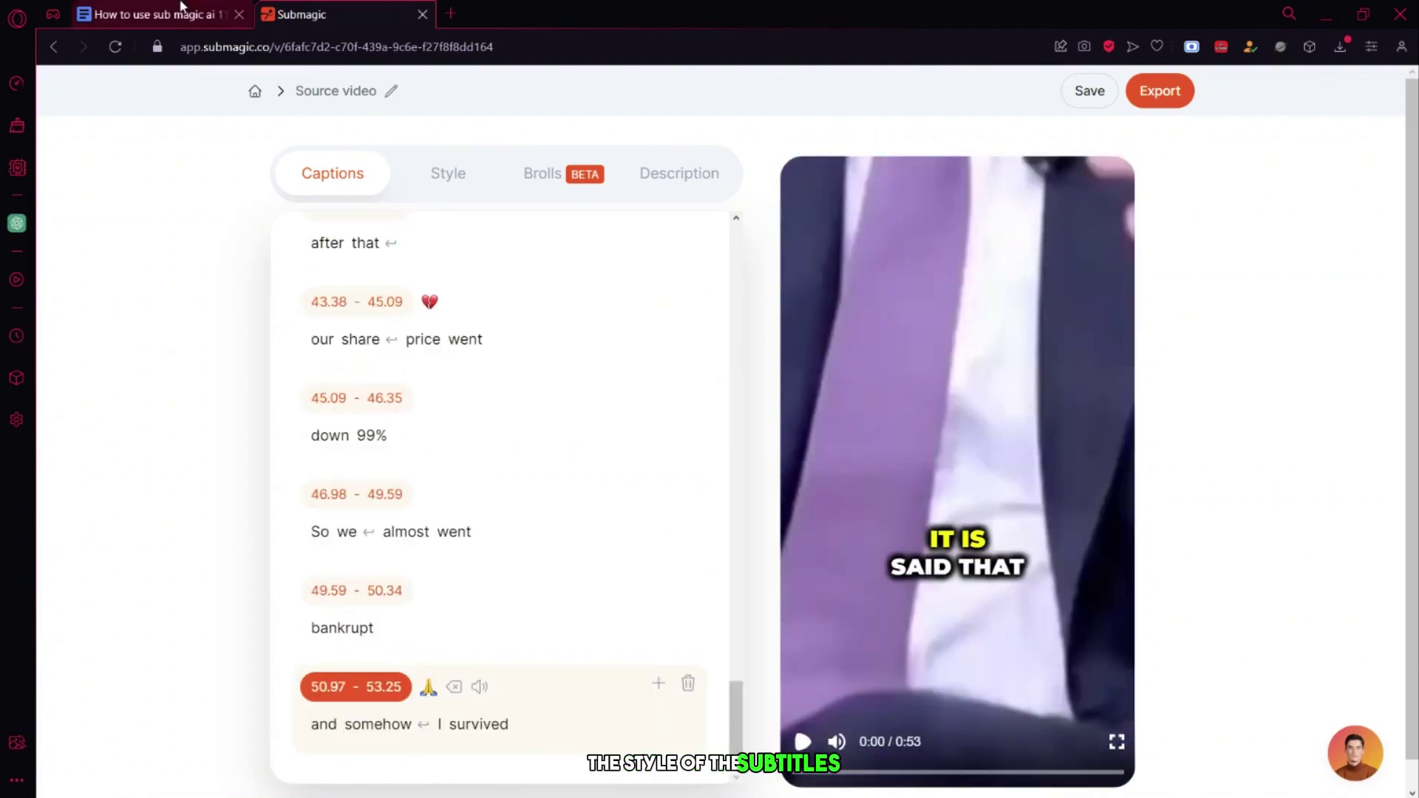
Apply the BEAST caption theme from the Style presets
left_click(448, 173)
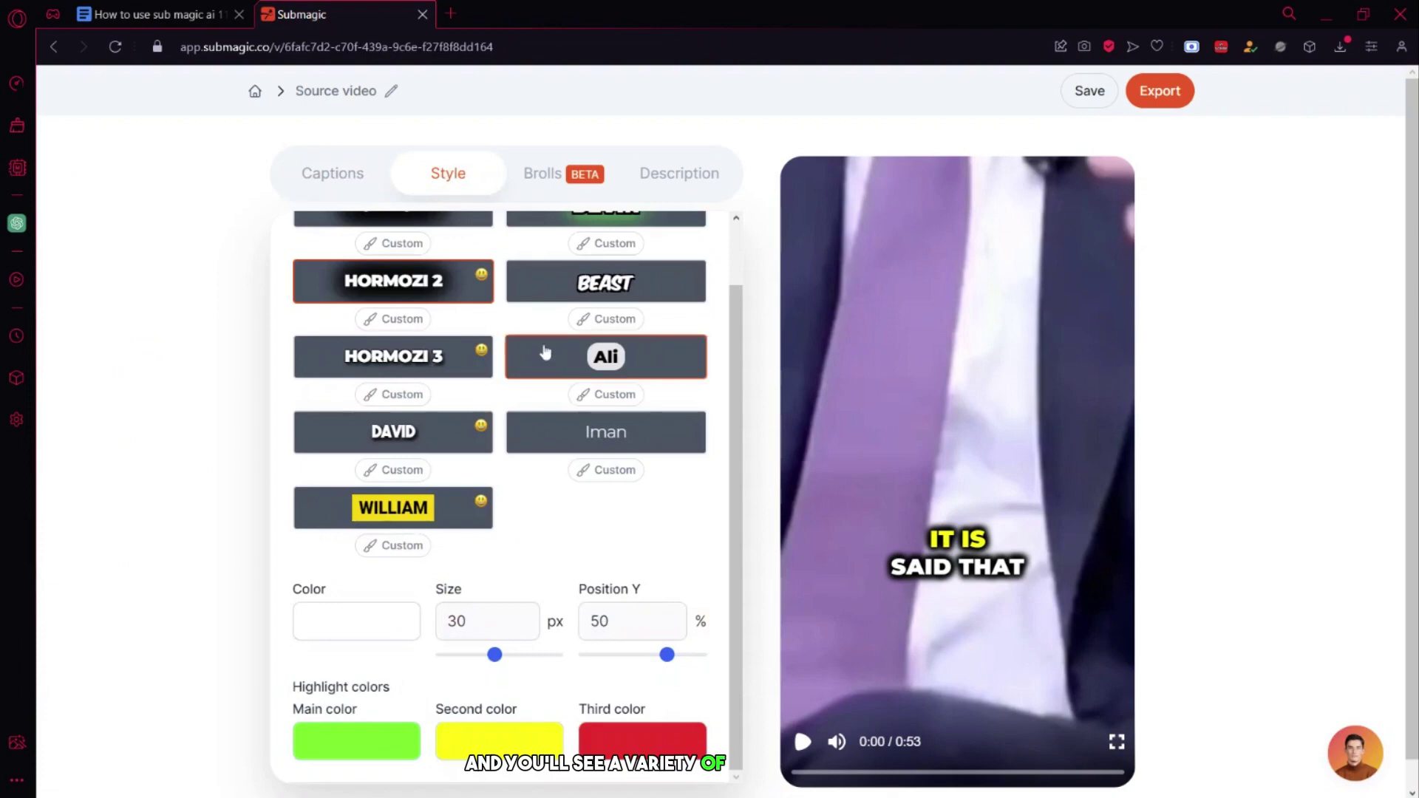
scroll(602, 534, "up", 2)
left_click(646, 541)
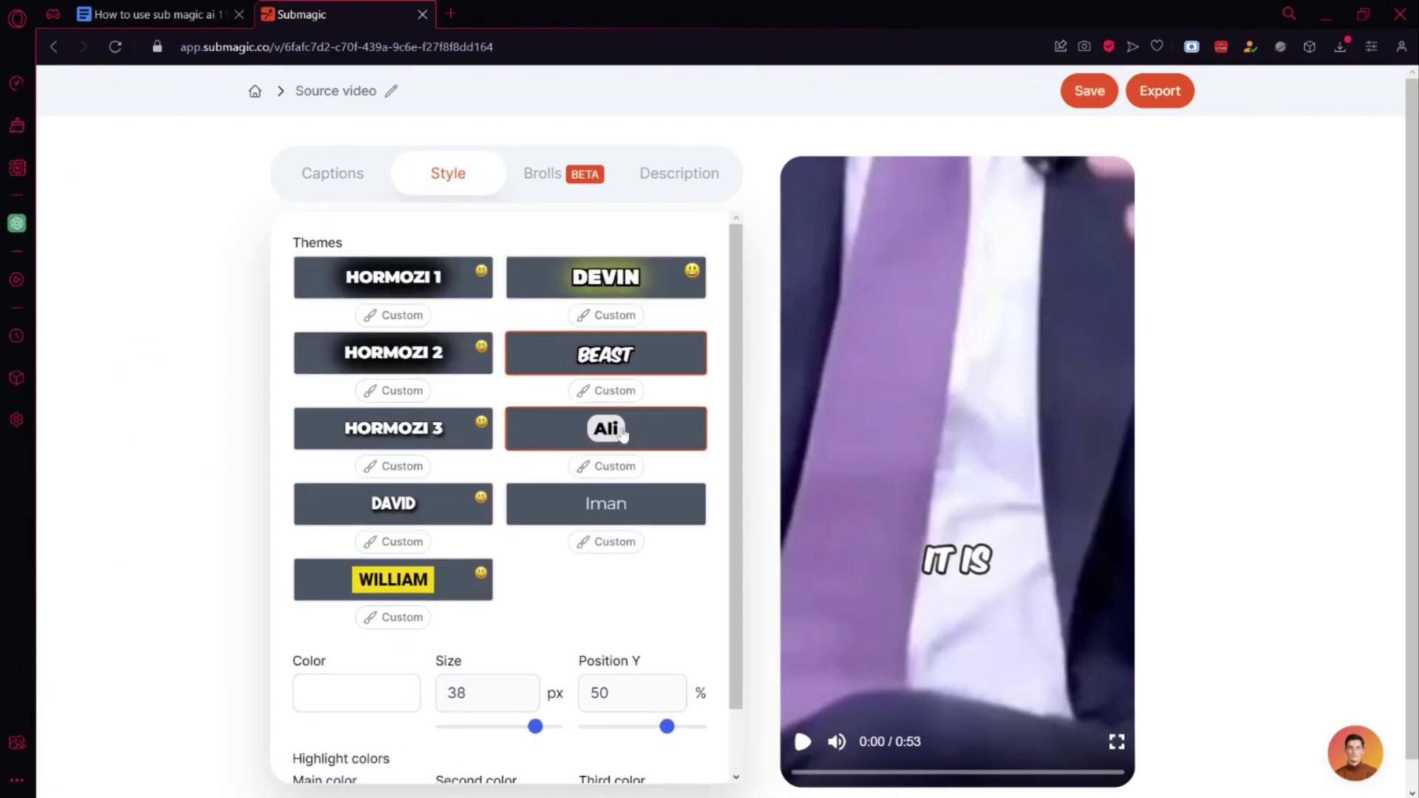
scroll(623, 436, "down", 1)
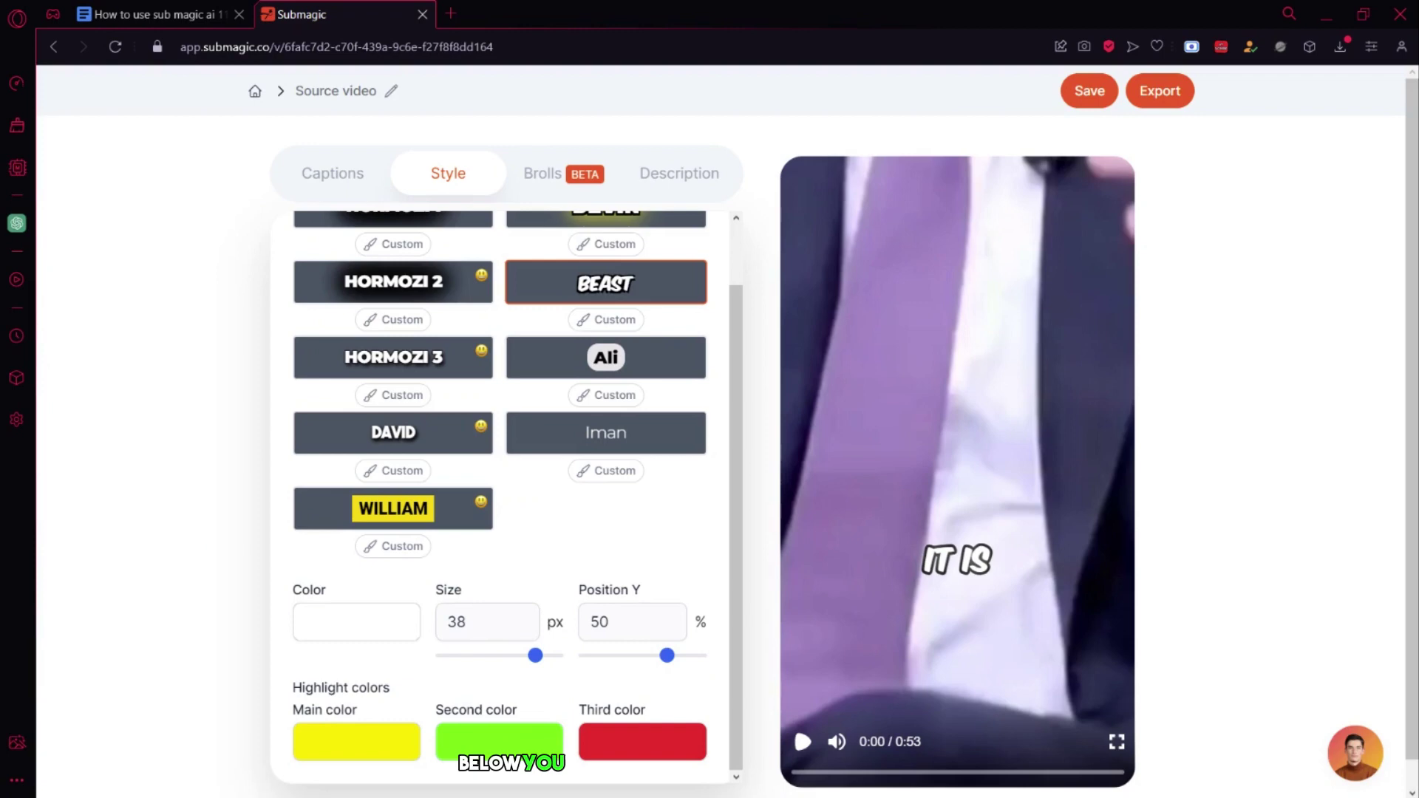
scroll(508, 578, "down", 1)
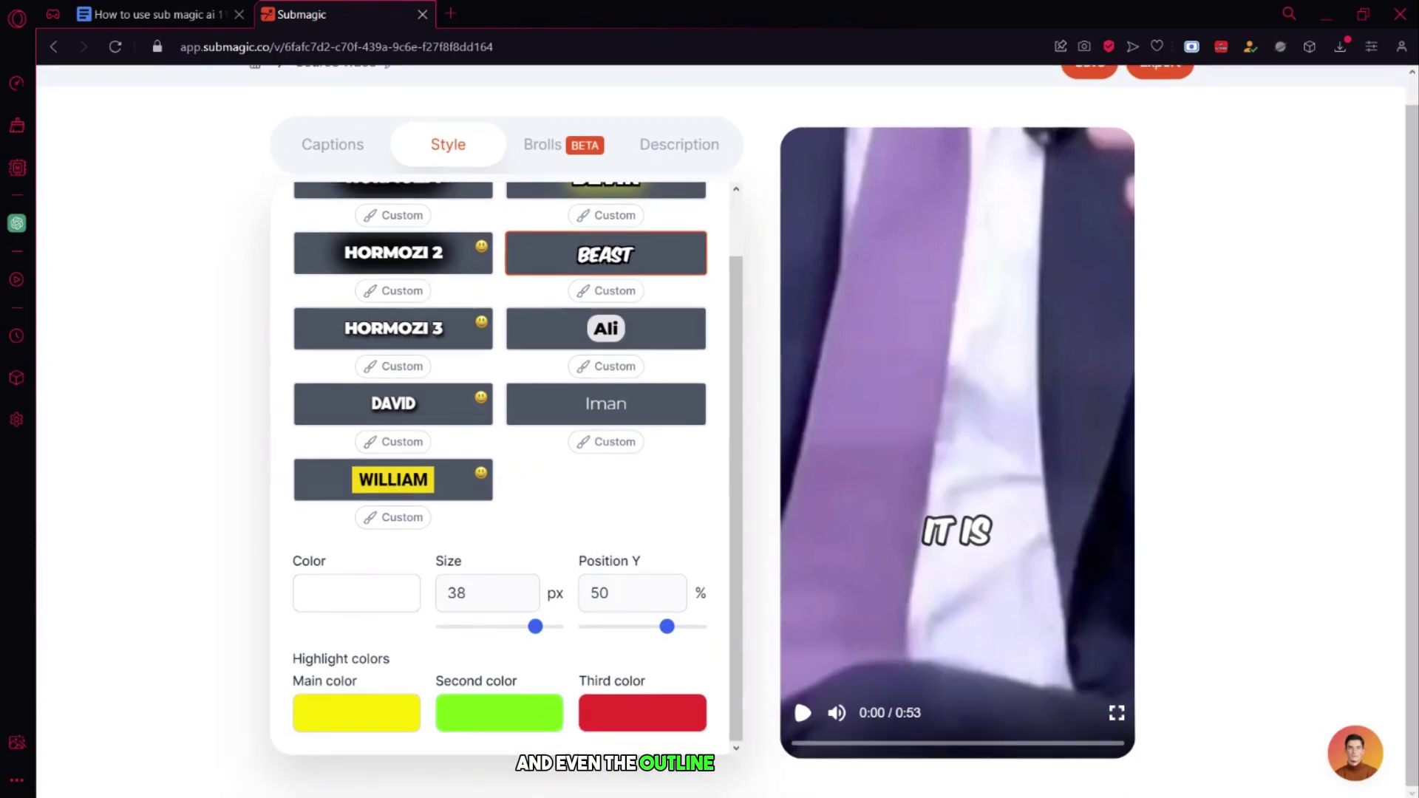
Set the caption size to 40 and position Y to 36
left_click(473, 593)
key("BackSpace")
key("BackSpace")
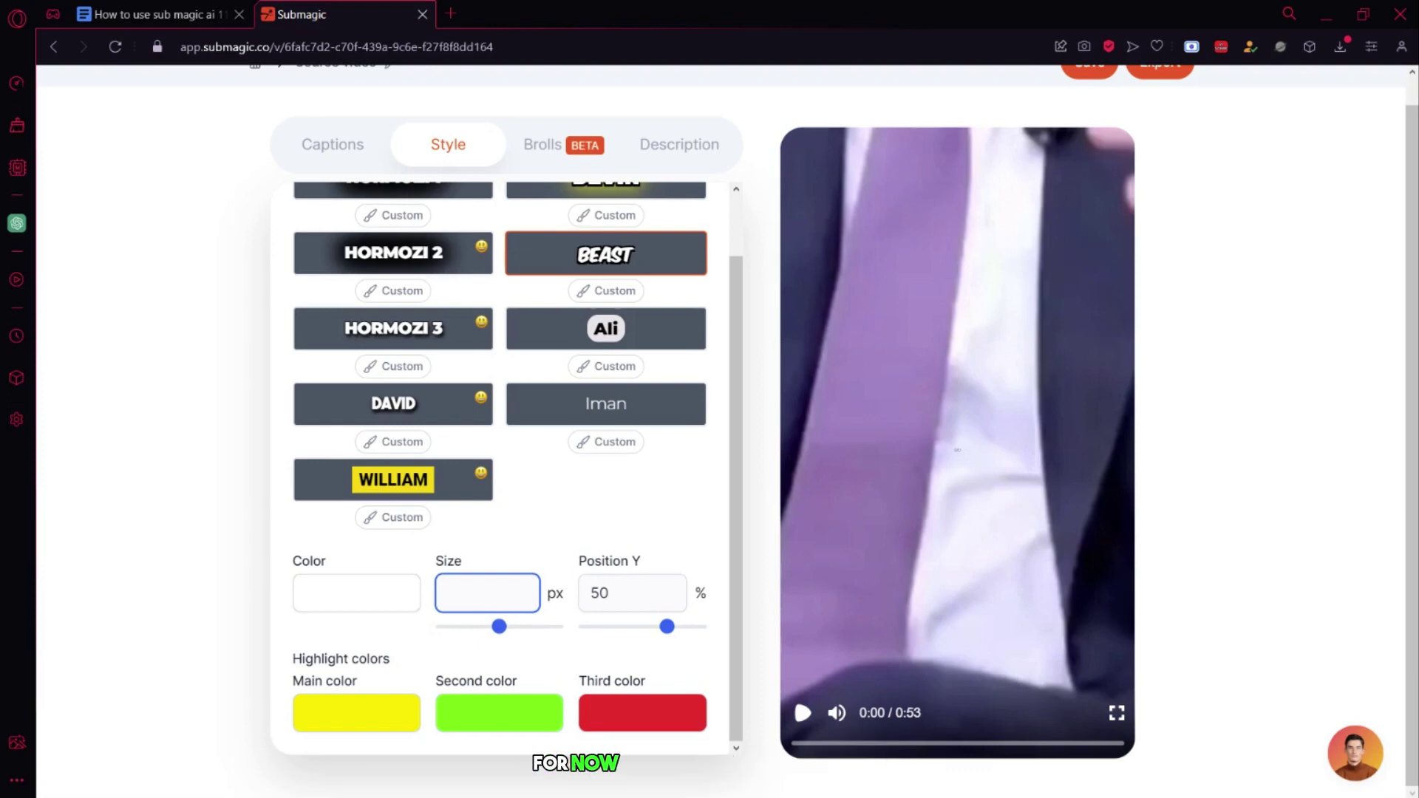
type("40")
left_click(632, 593)
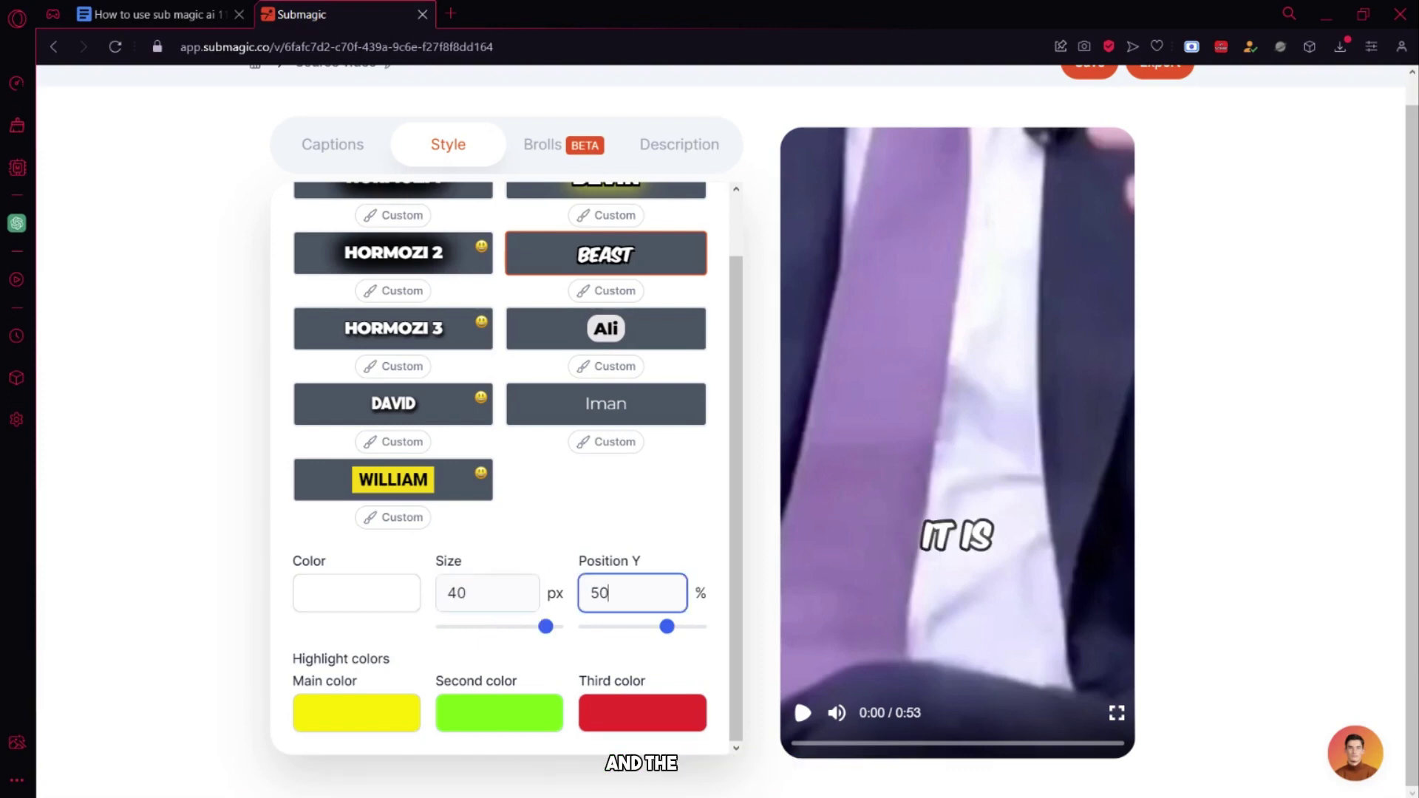
key("BackSpace")
key("BackSpace")
type("36")
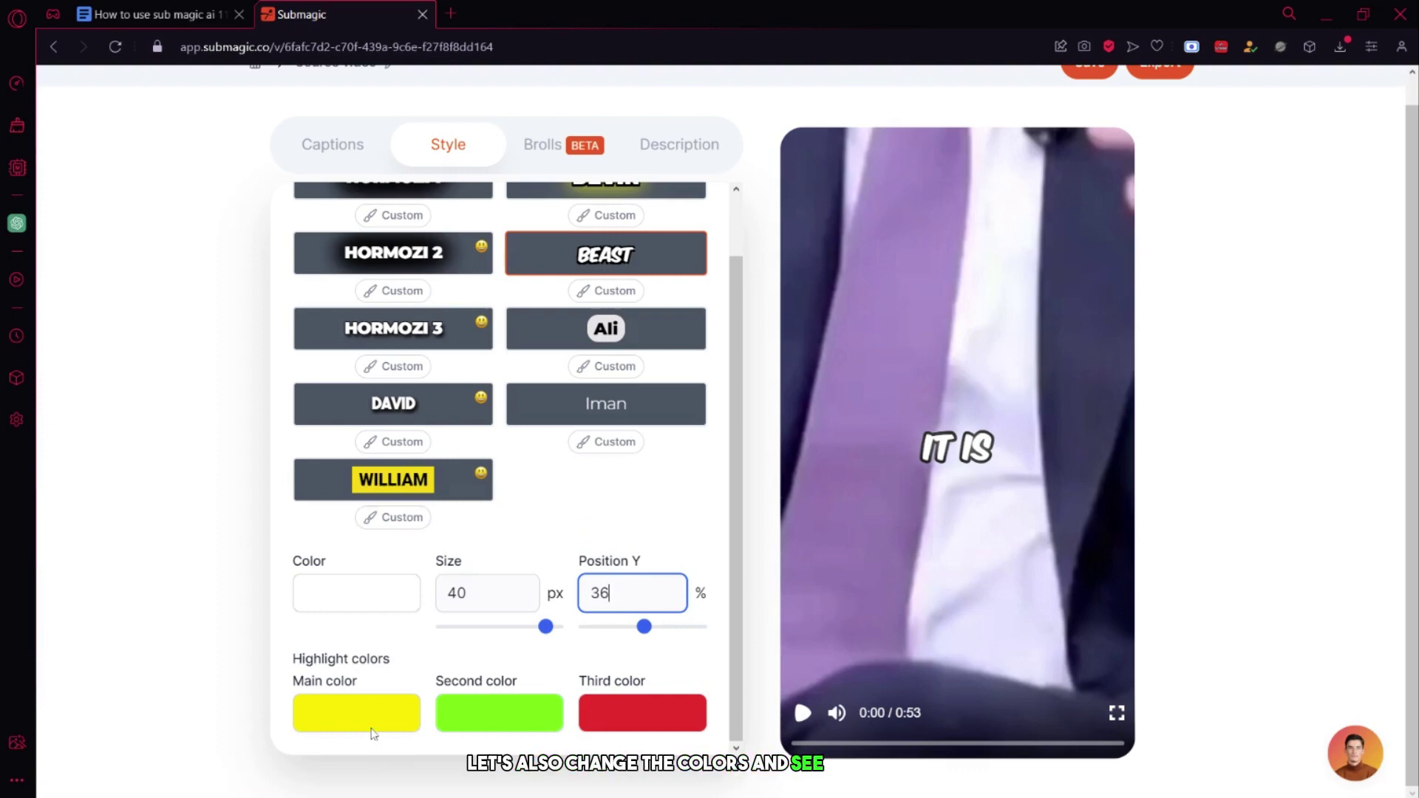
Change the three highlight colours to black, bright green and light pink
left_click(373, 593)
left_click(734, 494)
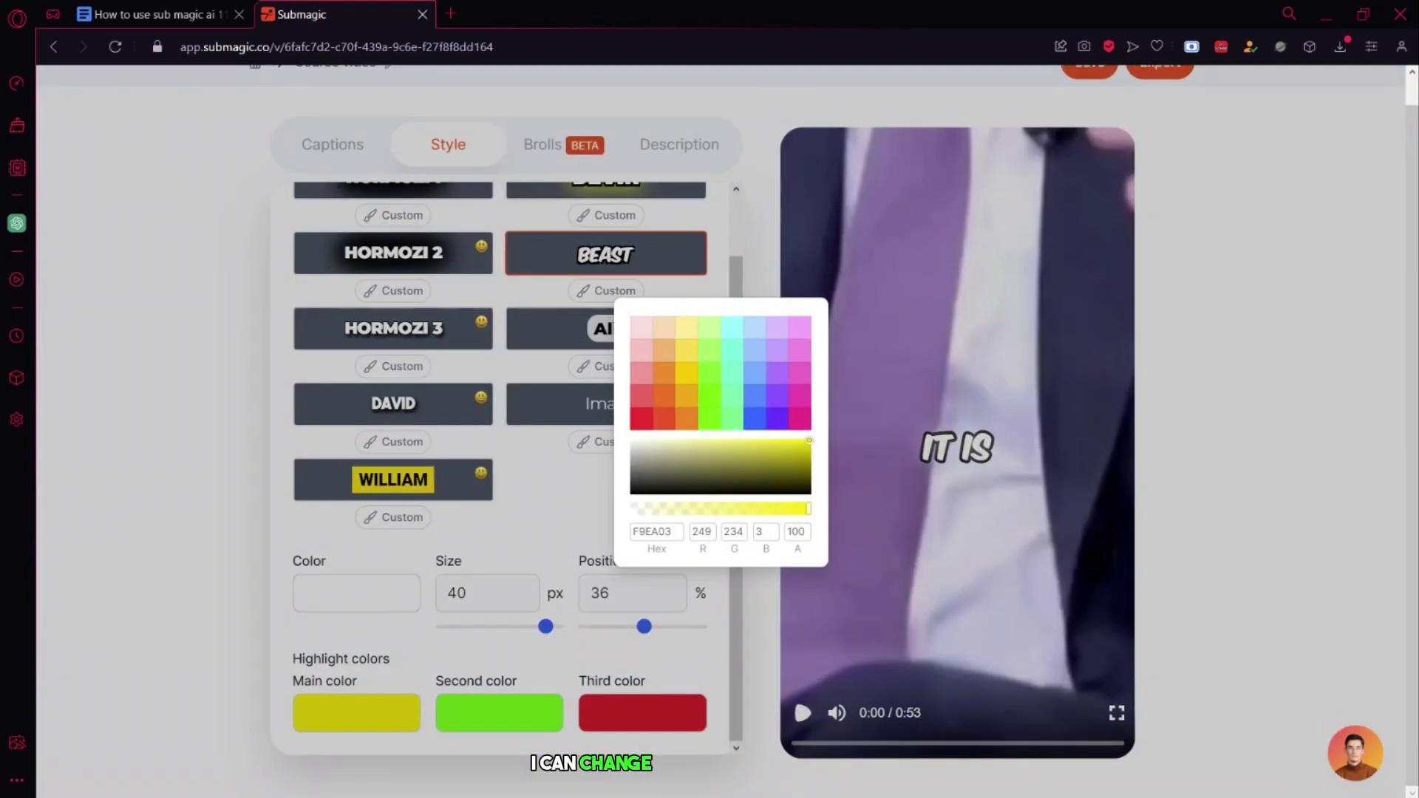
left_click(444, 721)
left_click(831, 518)
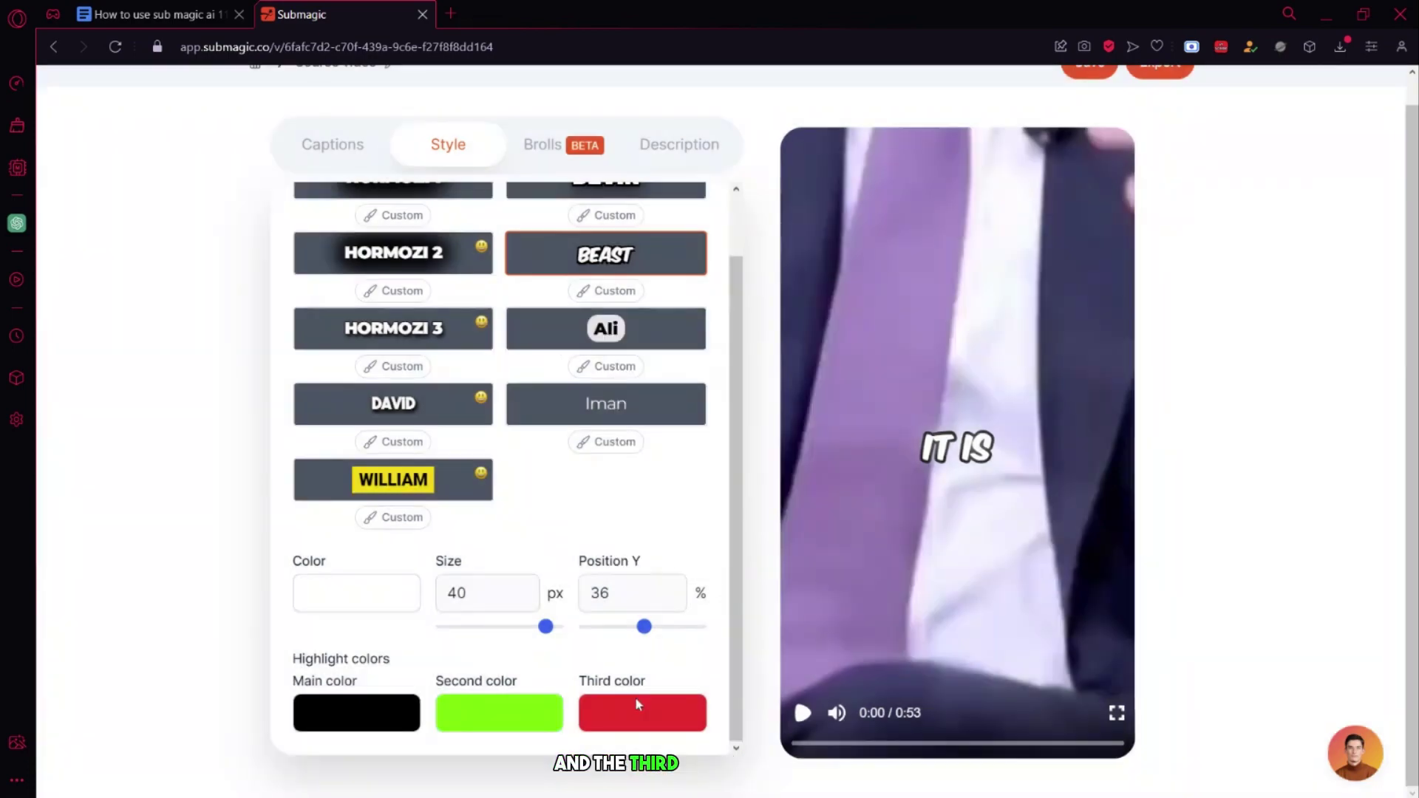
left_click(636, 699)
left_click(641, 325)
left_click(846, 706)
Preview the restyled captions and bring up the B-roll list
left_click(802, 711)
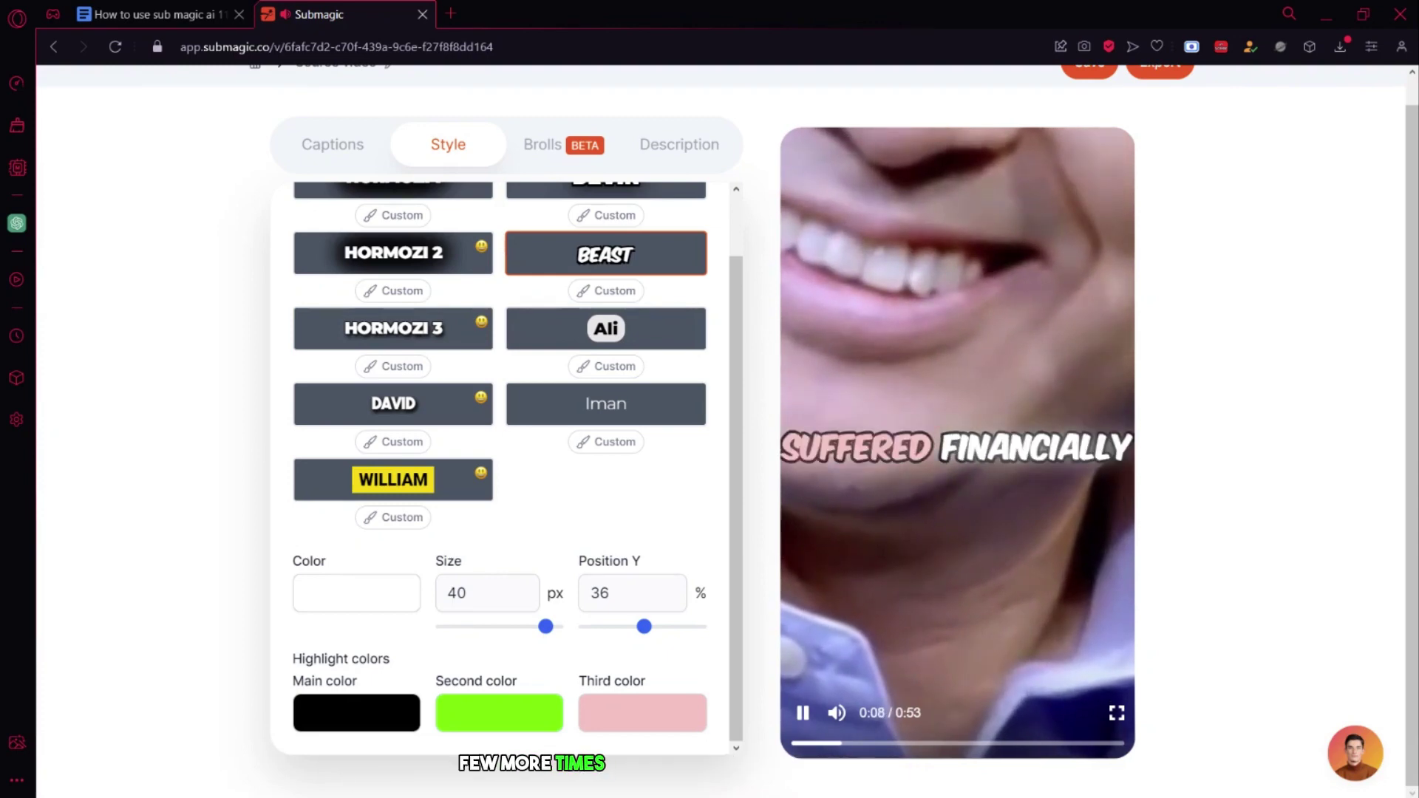
left_click(807, 714)
left_click(812, 717)
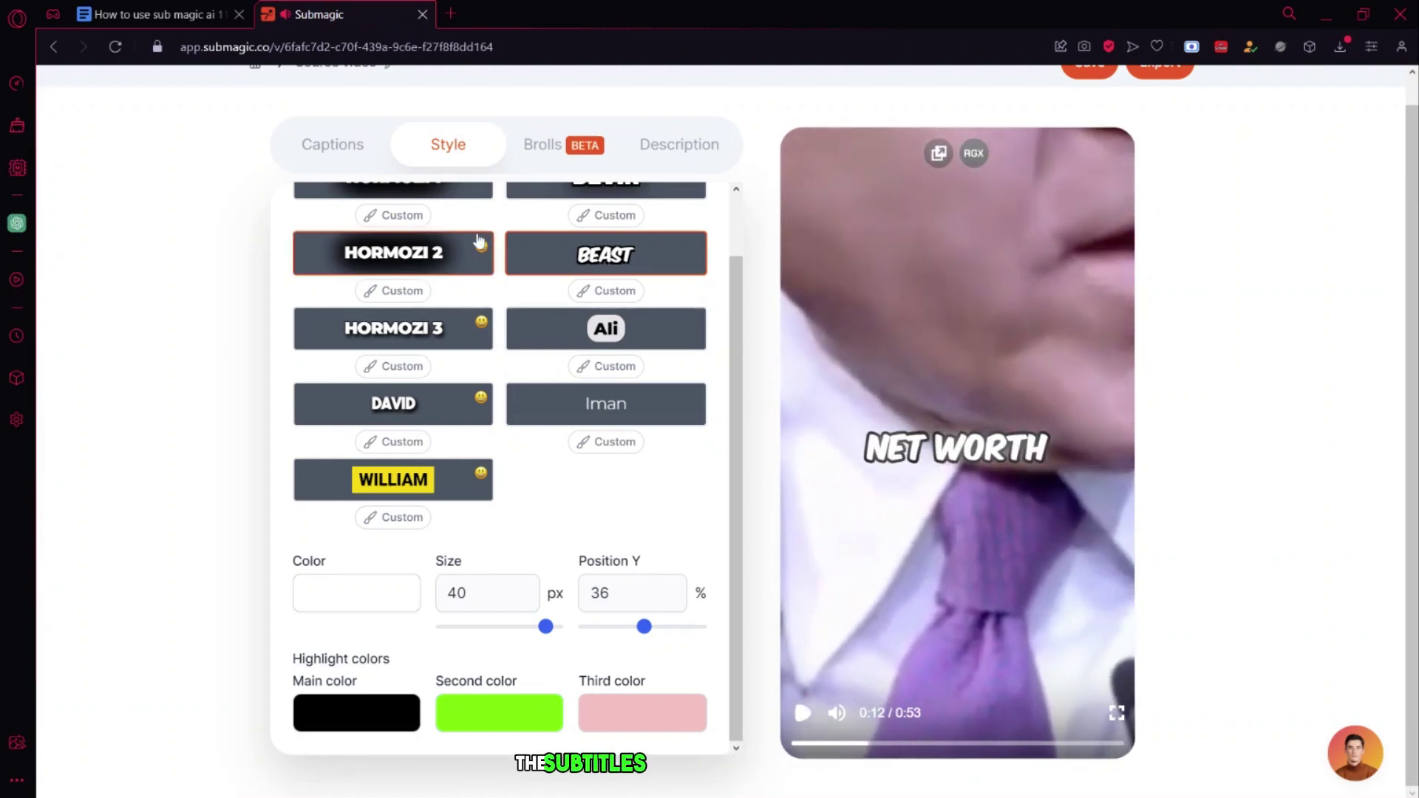
left_click(553, 141)
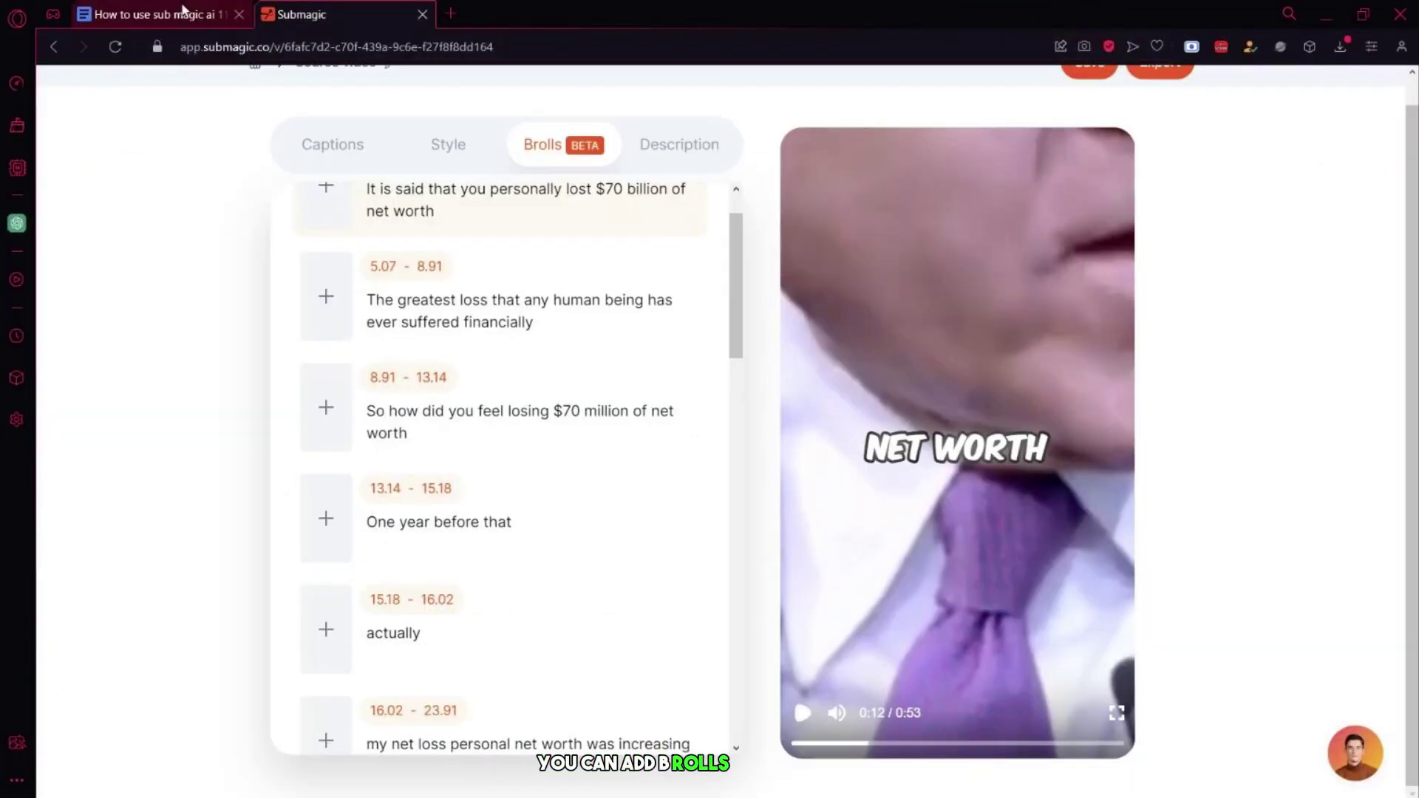
Add a Pexels 'loss' old-man clip as B-roll on the greatest-loss line
scroll(323, 416, "up", 1)
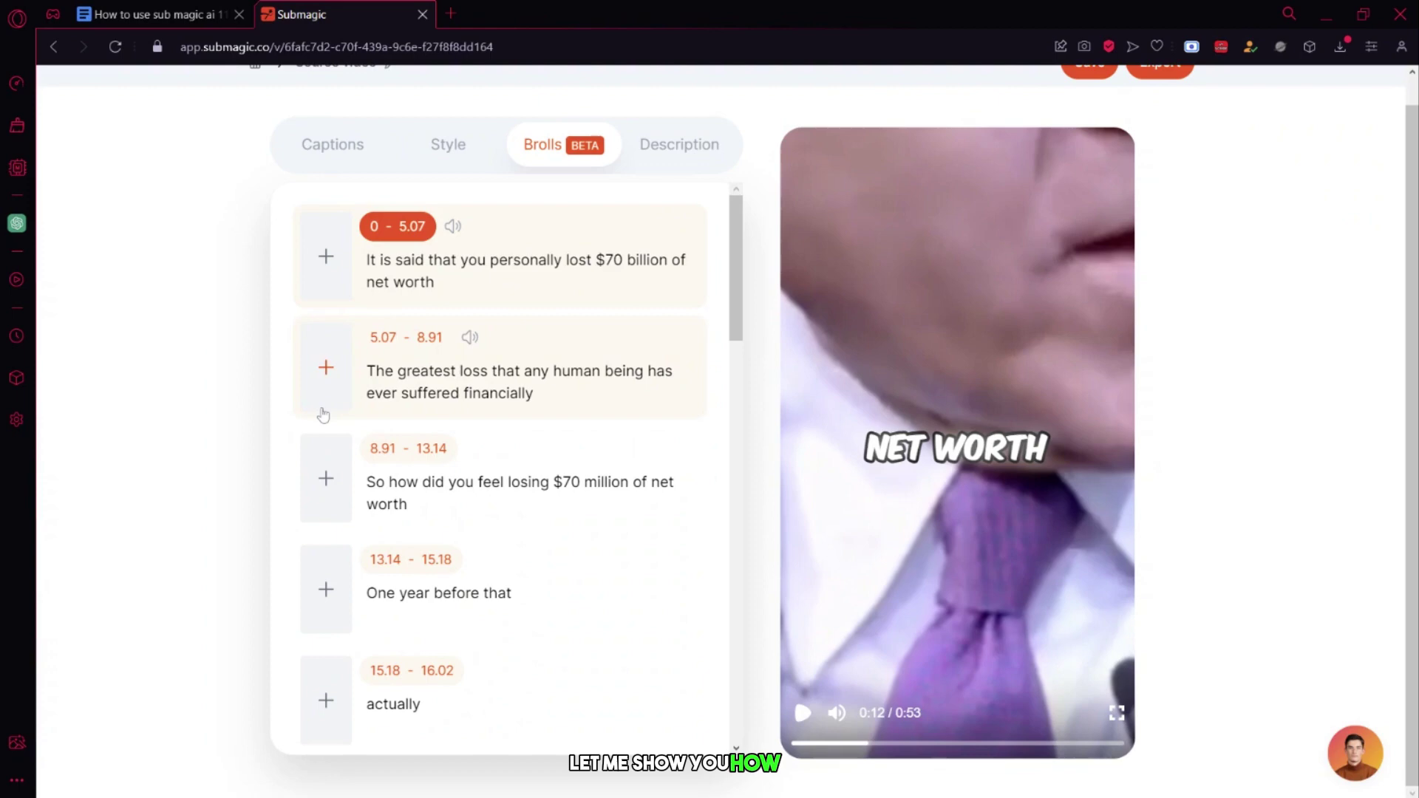
left_click(326, 389)
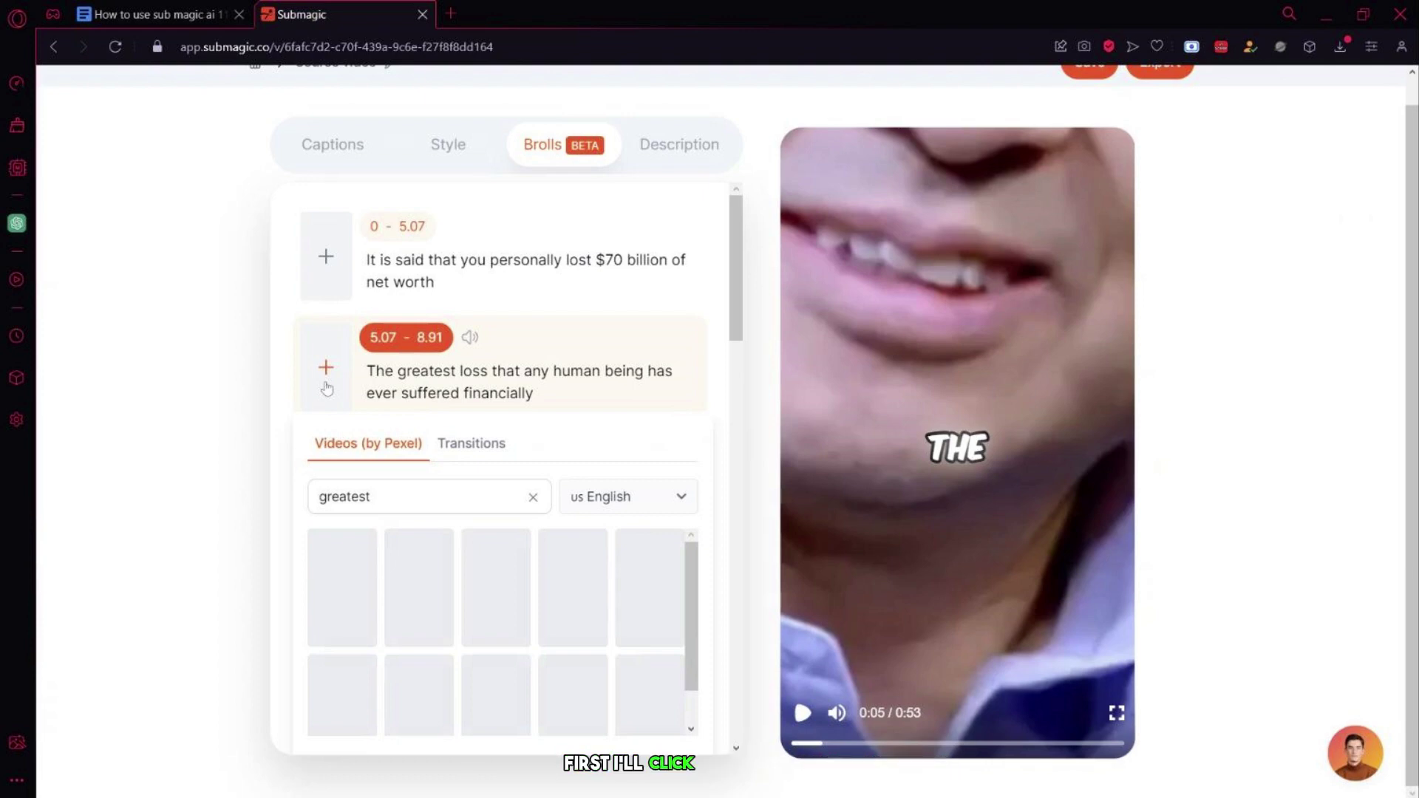
left_click(326, 383)
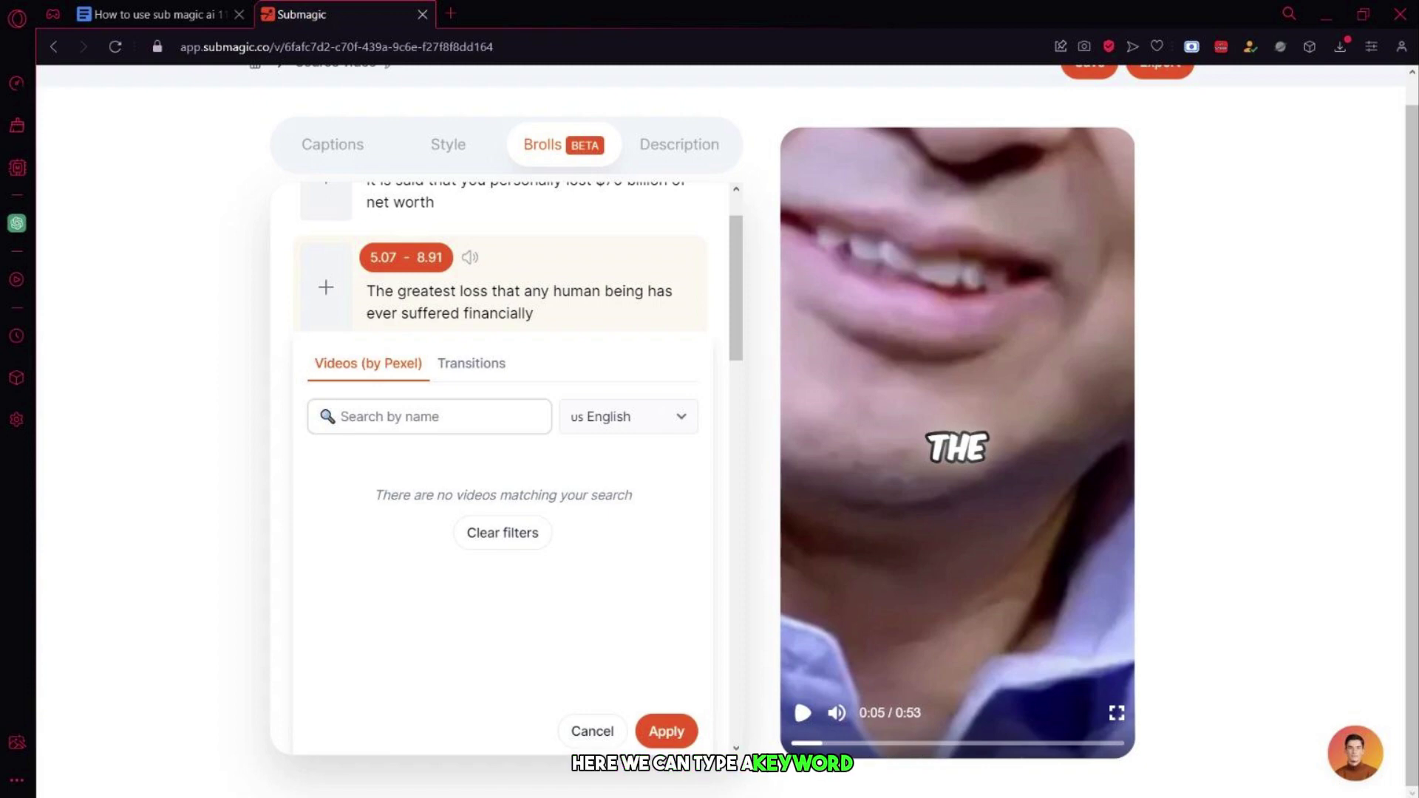
type("loss")
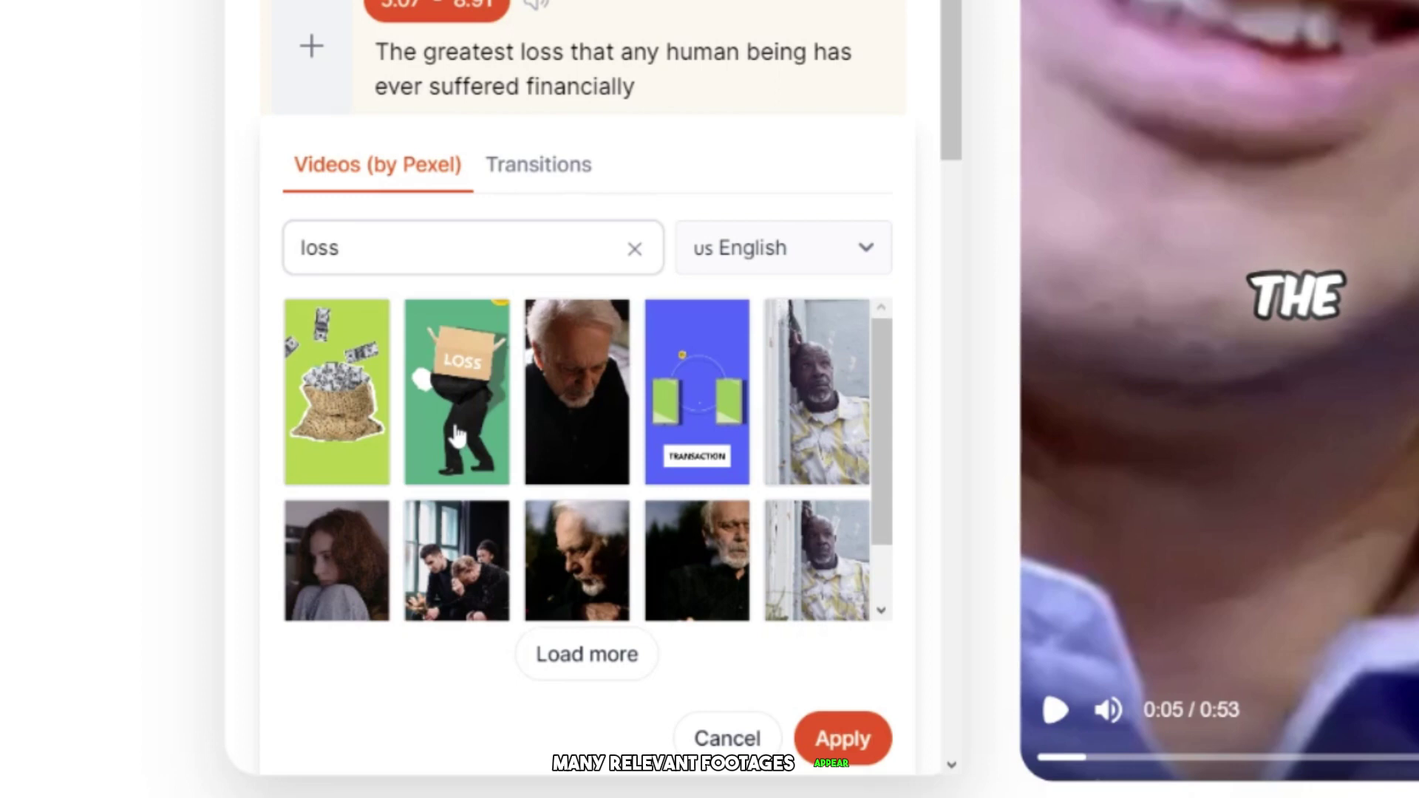
left_click(600, 388)
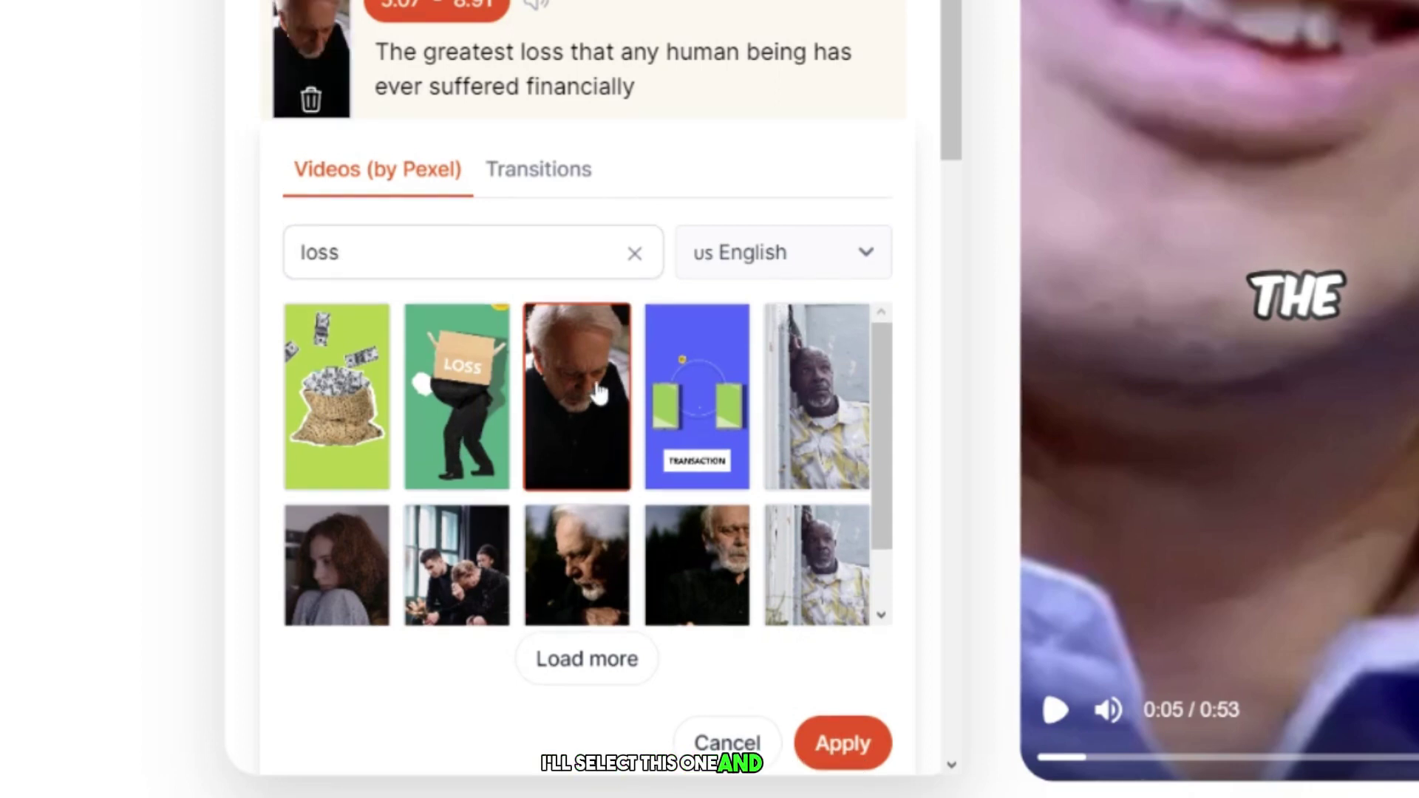
left_click(870, 743)
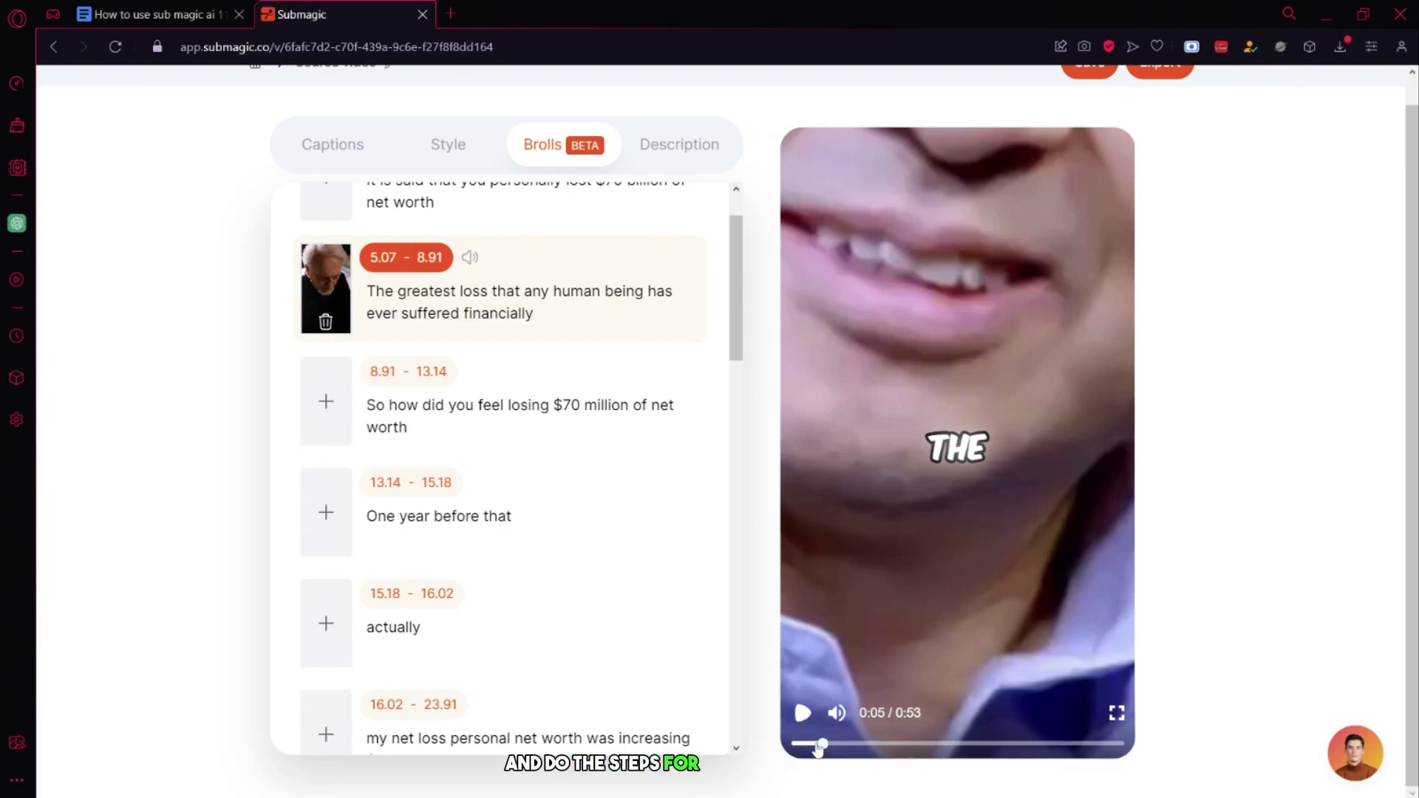
left_click(805, 406)
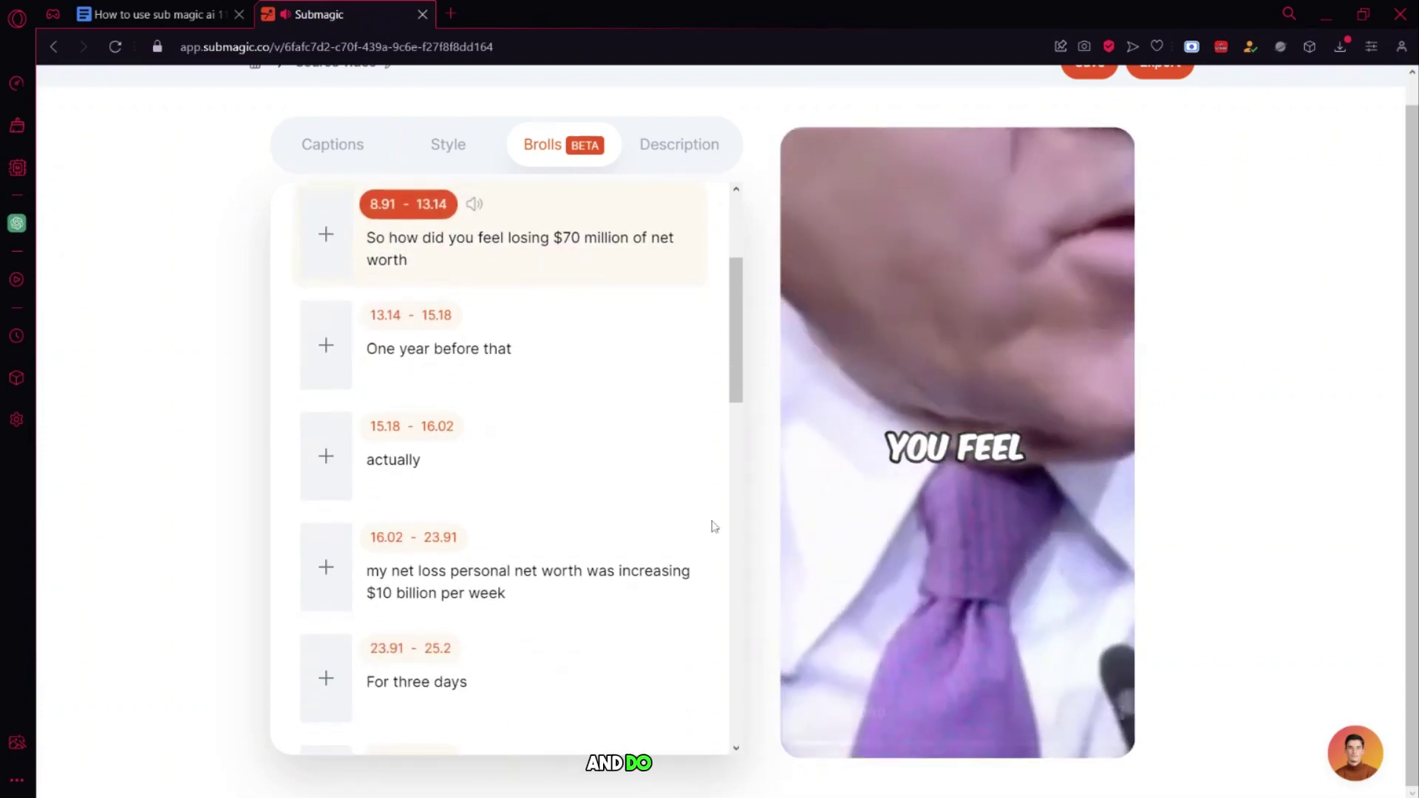
Add a Pexels 'rich' banknotes clip to the Bill gates line
scroll(444, 444, "down", 4)
left_click(327, 492)
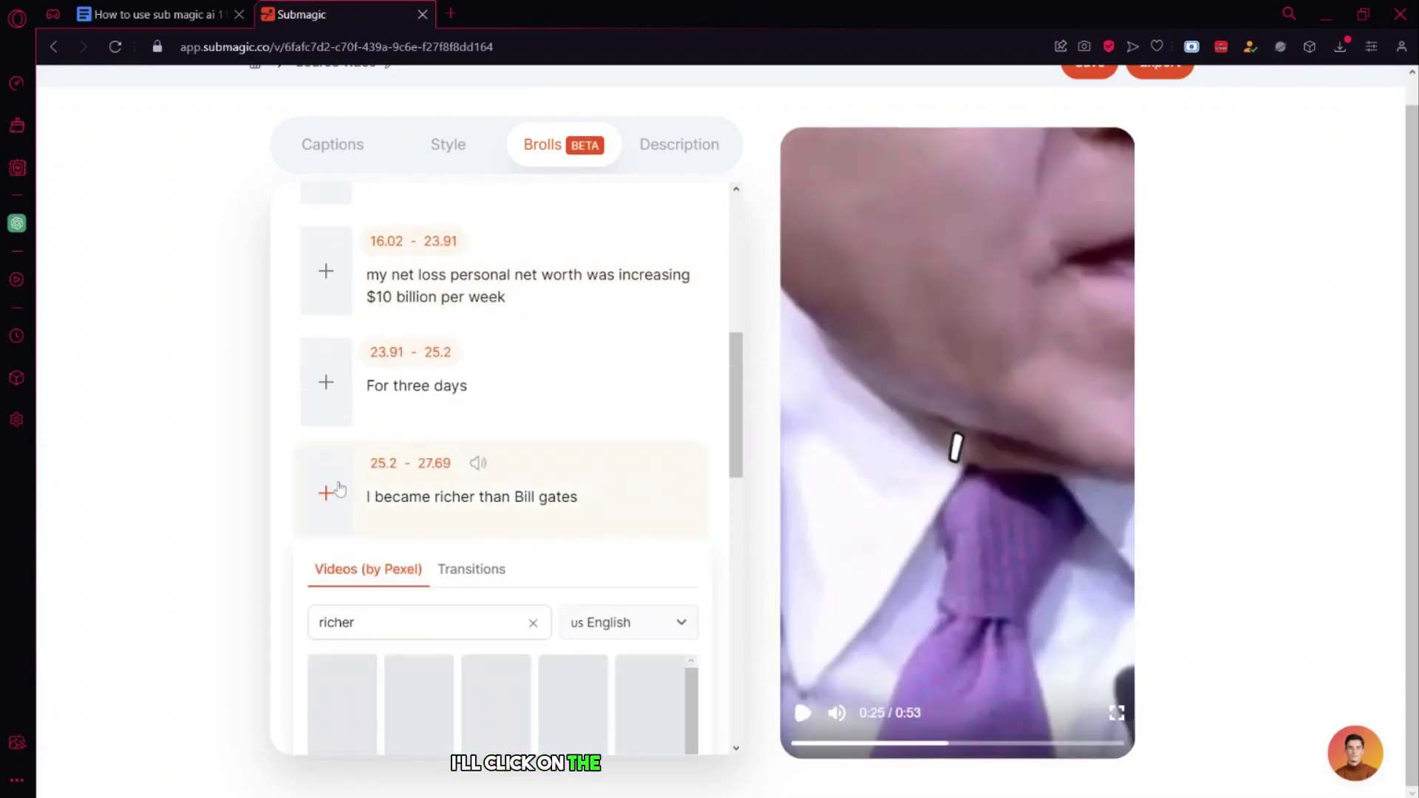
left_click(321, 623)
key("BackSpace")
key("BackSpace")
key("BackSpace")
key("BackSpace")
key("BackSpace")
key("BackSpace")
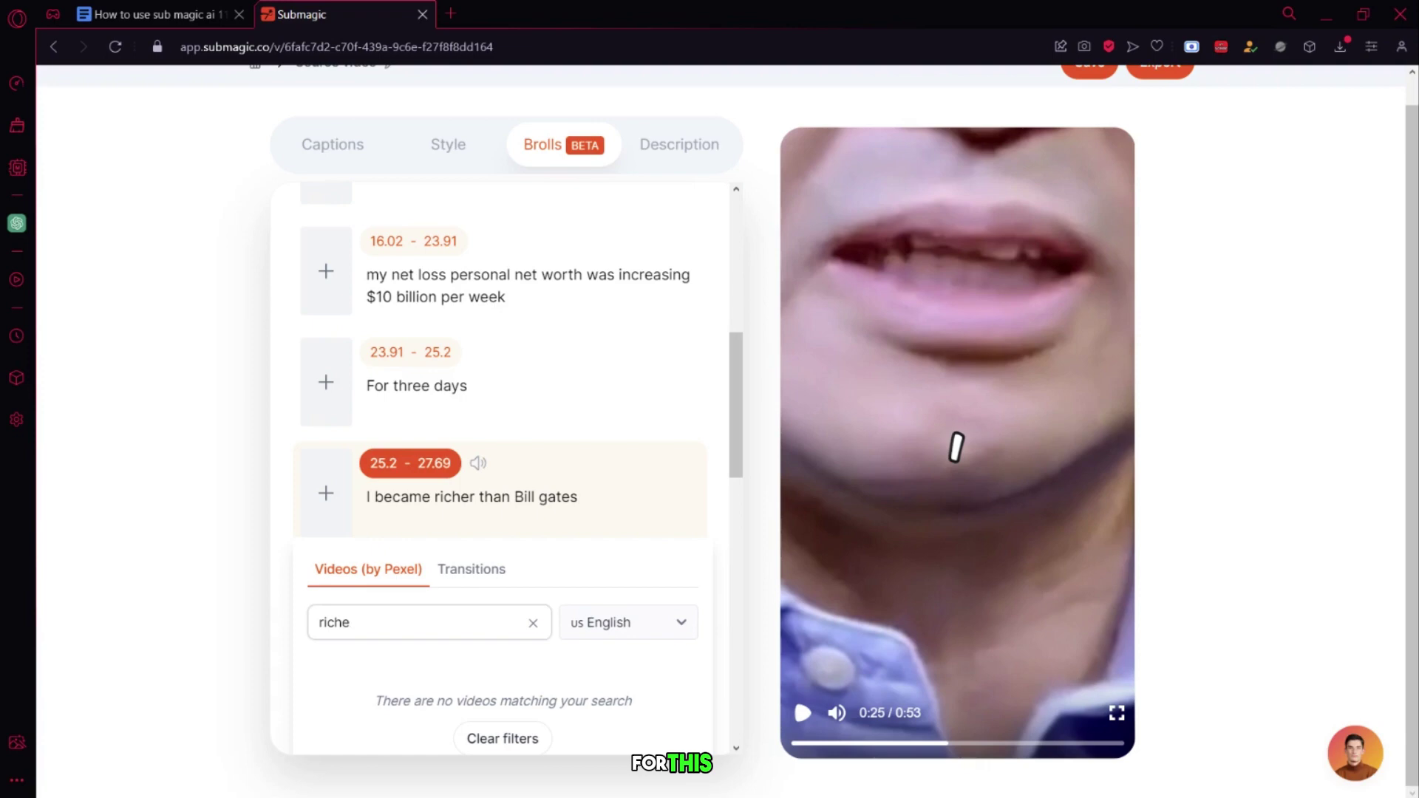
type("rich")
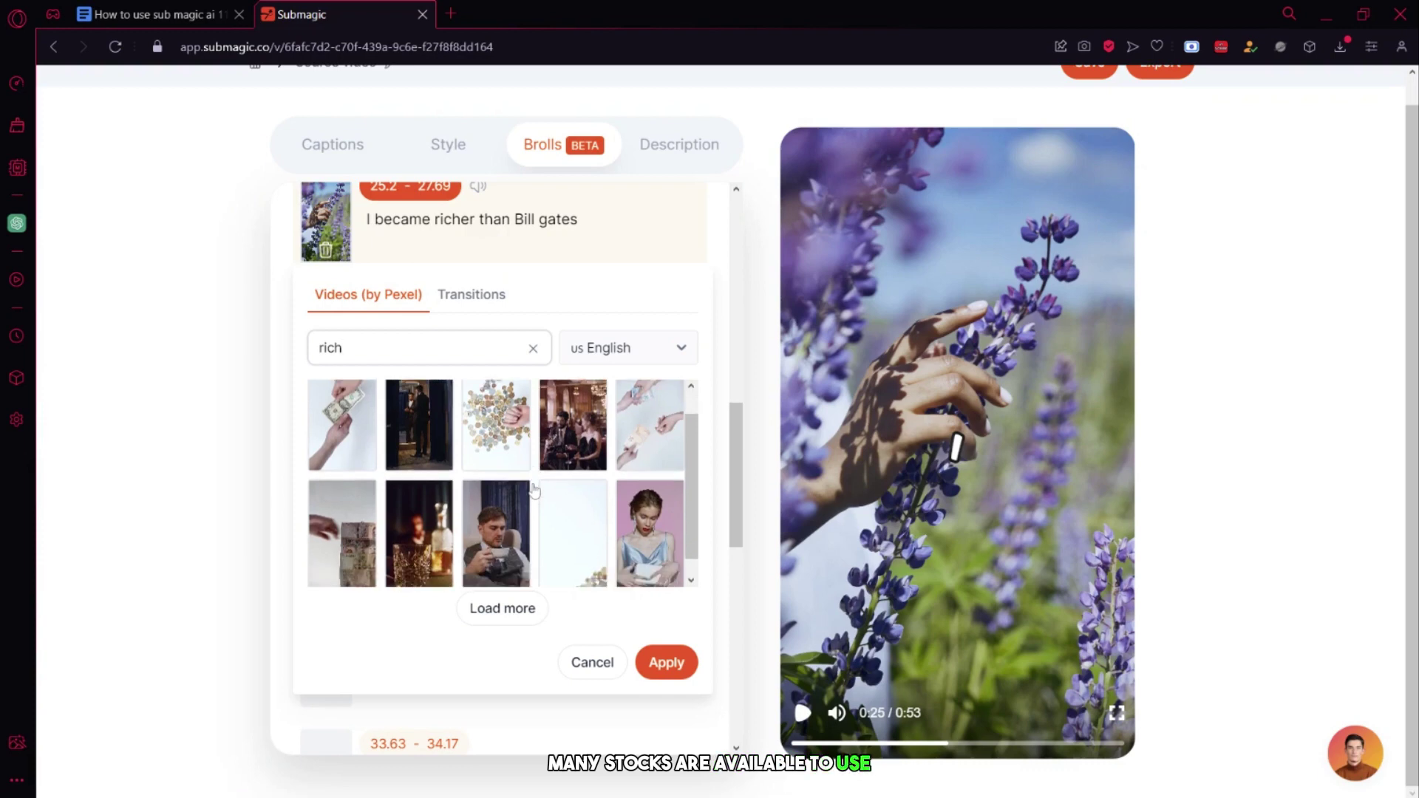
scroll(362, 462, "down", 3)
left_click(362, 462)
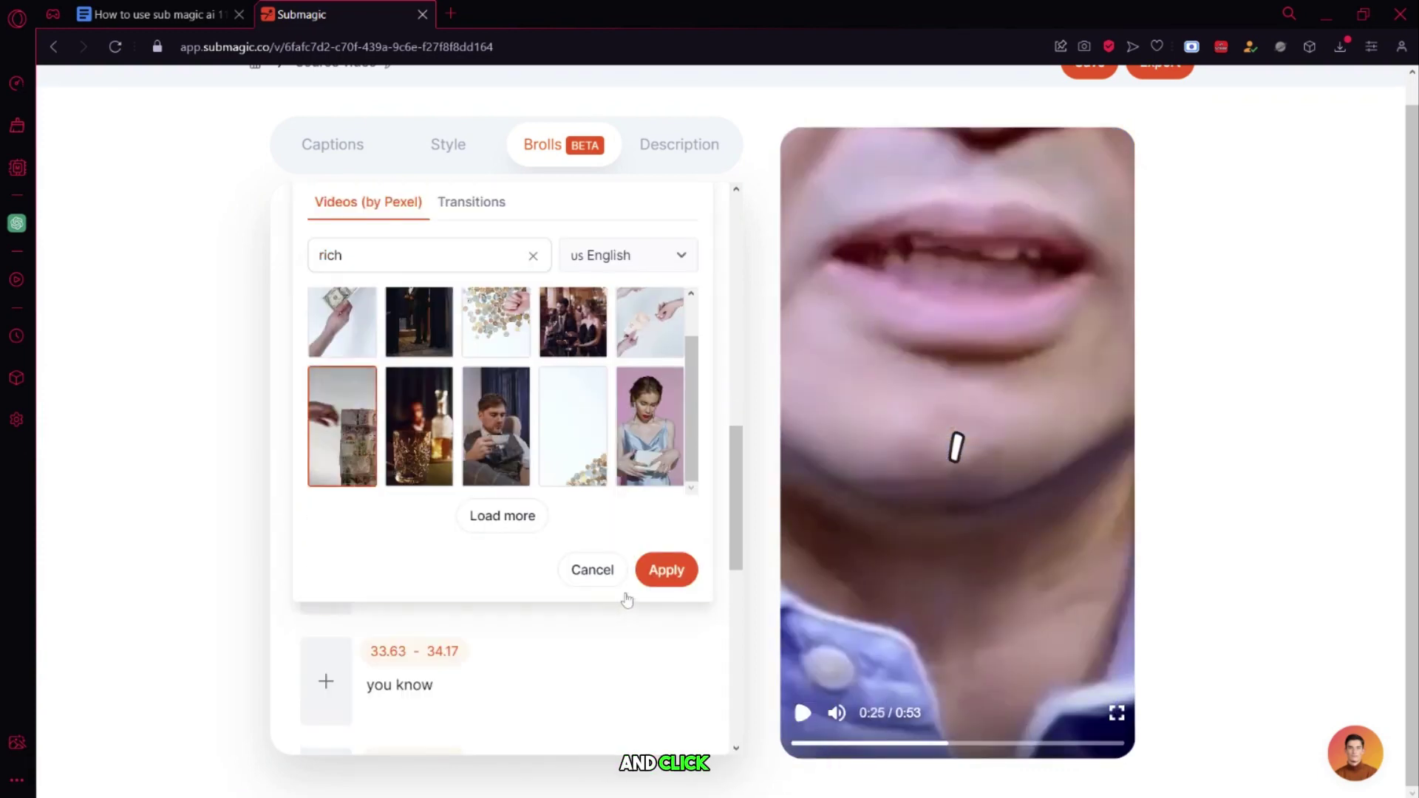
left_click(666, 570)
scroll(469, 477, "up", 4)
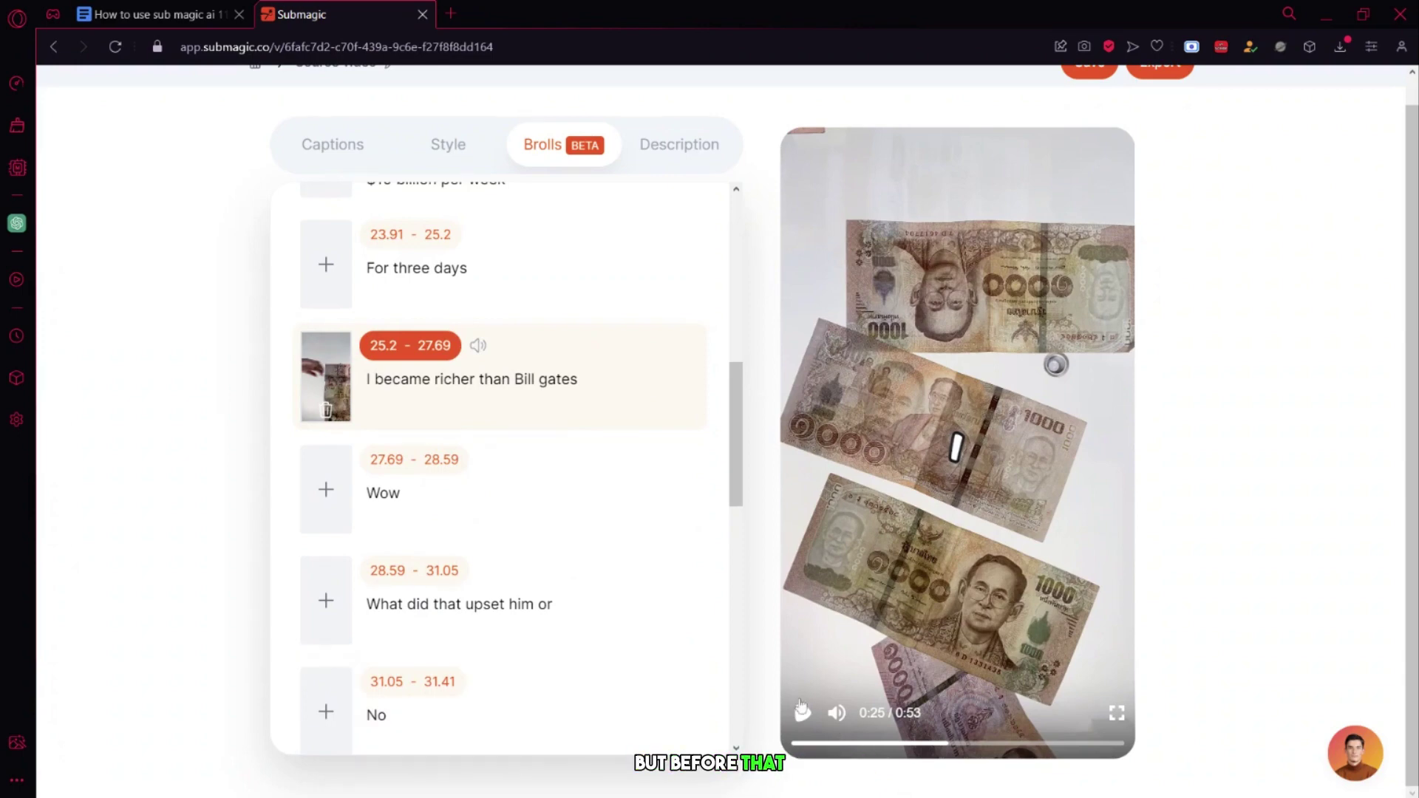
left_click(802, 712)
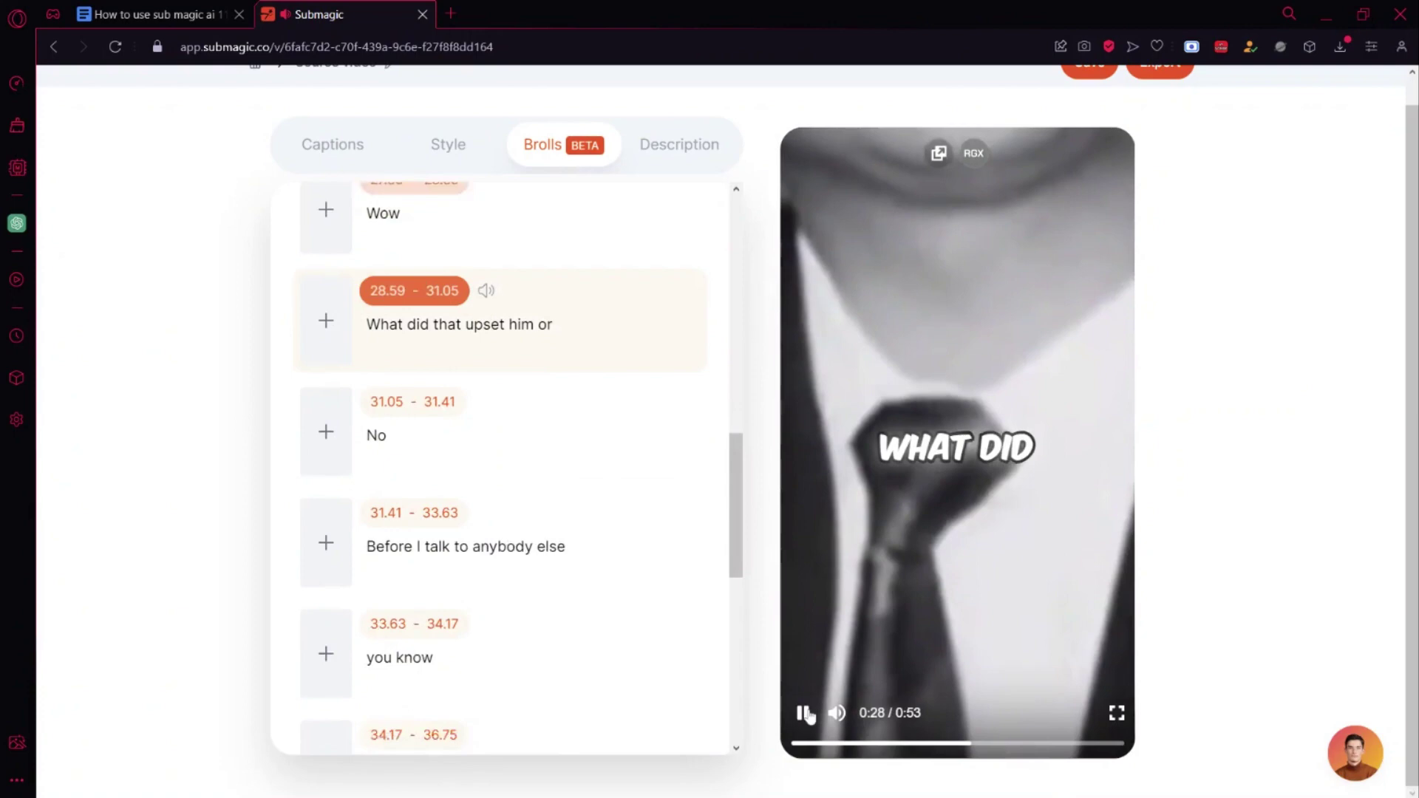
Add the first Pexels 'year' clip to the One year before that line
scroll(337, 412, "up", 8)
left_click(338, 413)
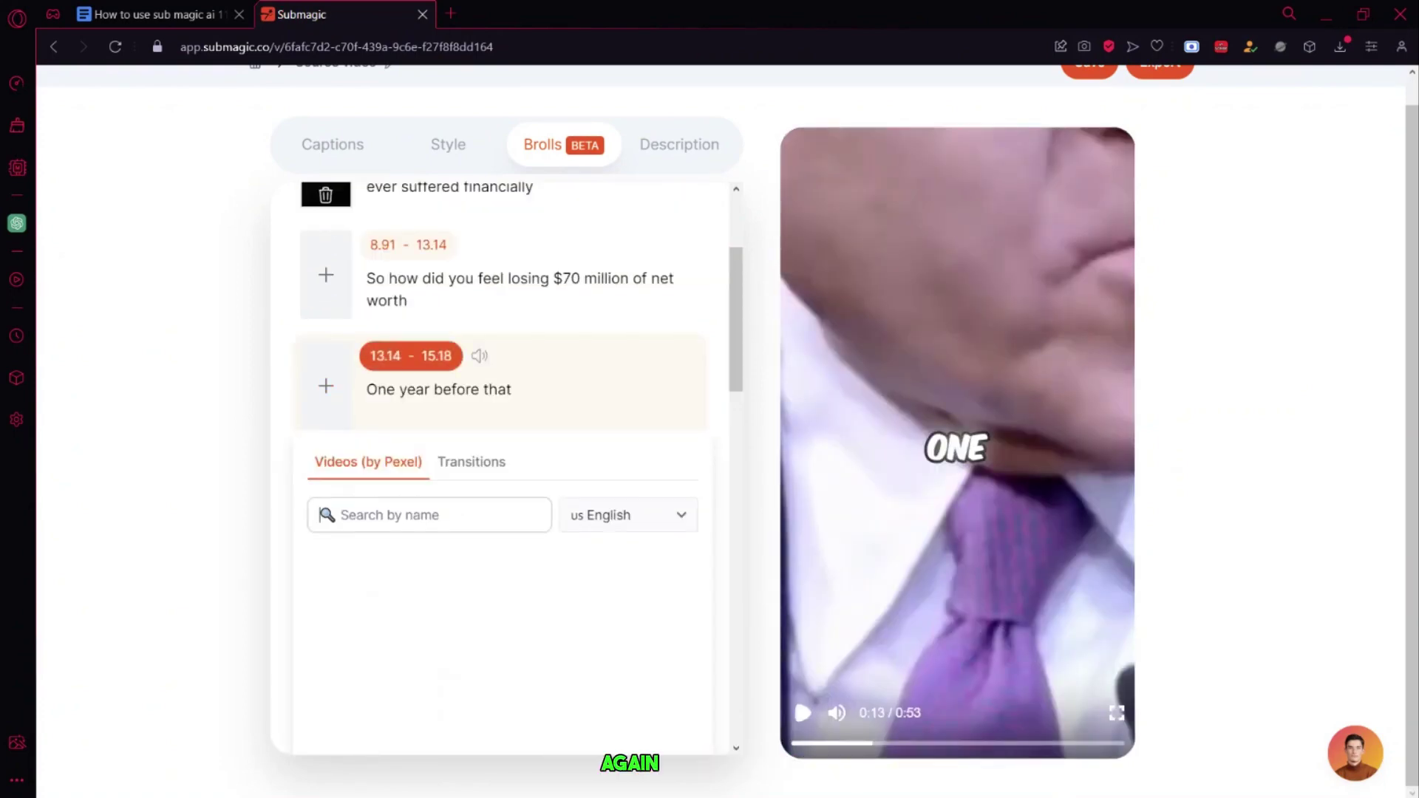
type("year")
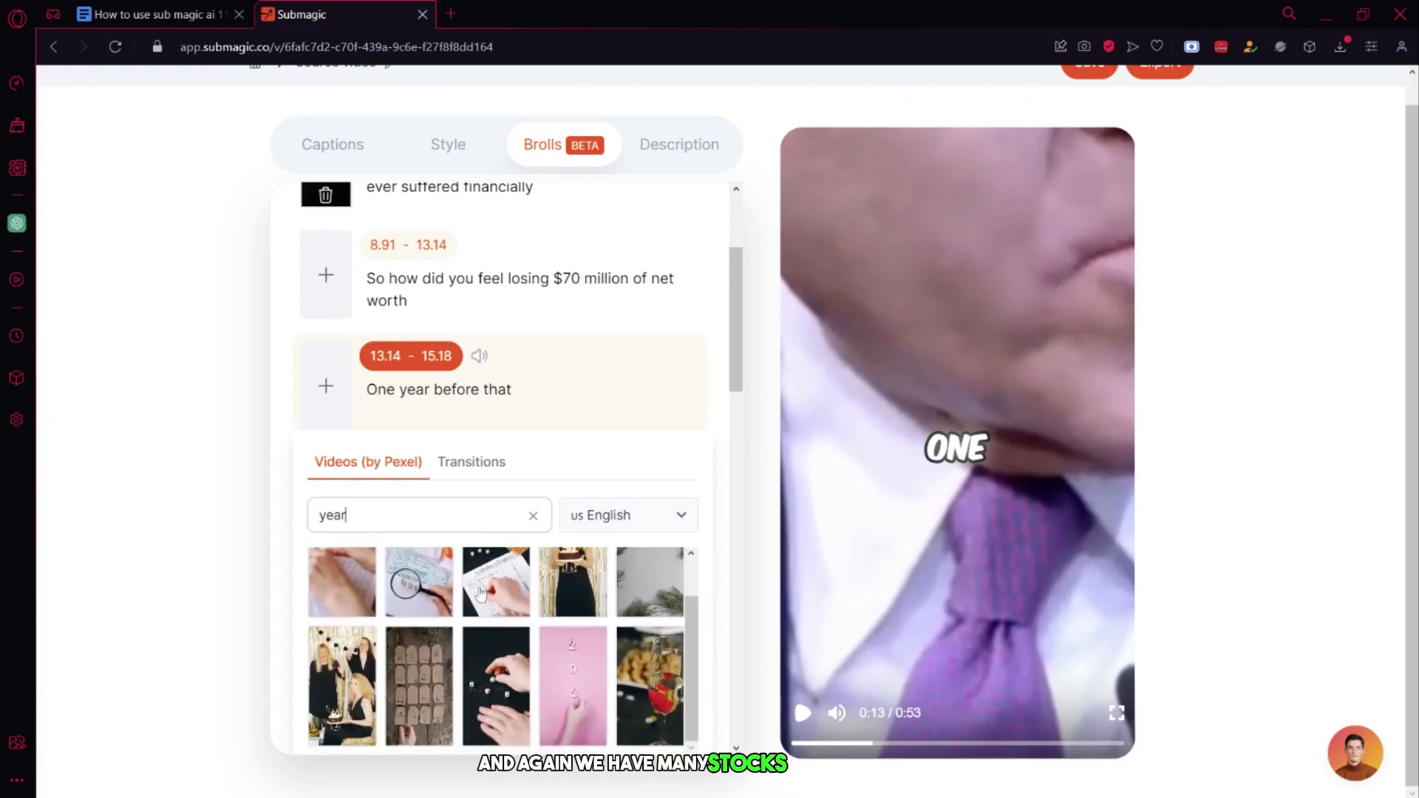
scroll(480, 591, "up", 1)
left_click(561, 654)
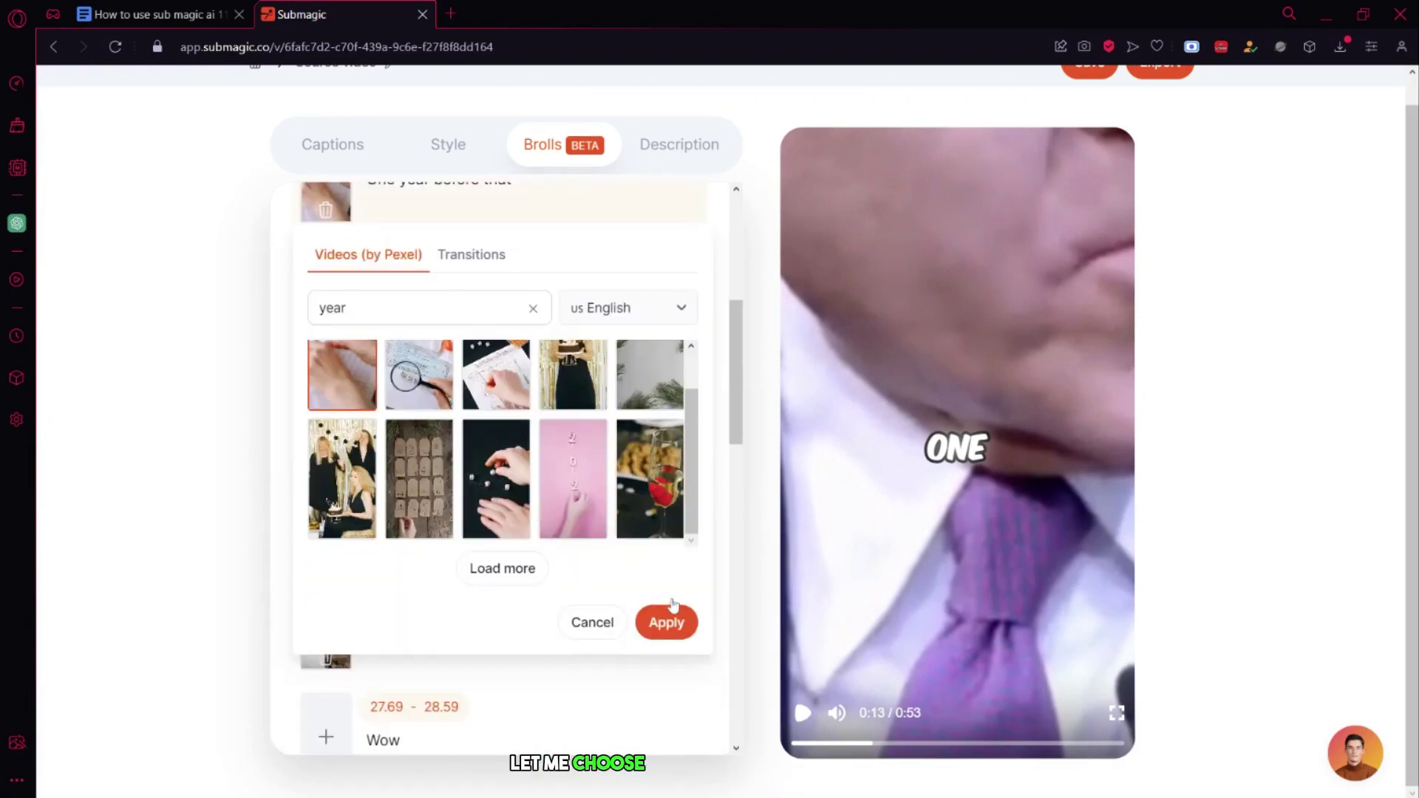
left_click(666, 622)
Add a shocked-woman clip from a 'shock' search to the Wow line
scroll(546, 360, "up", 2)
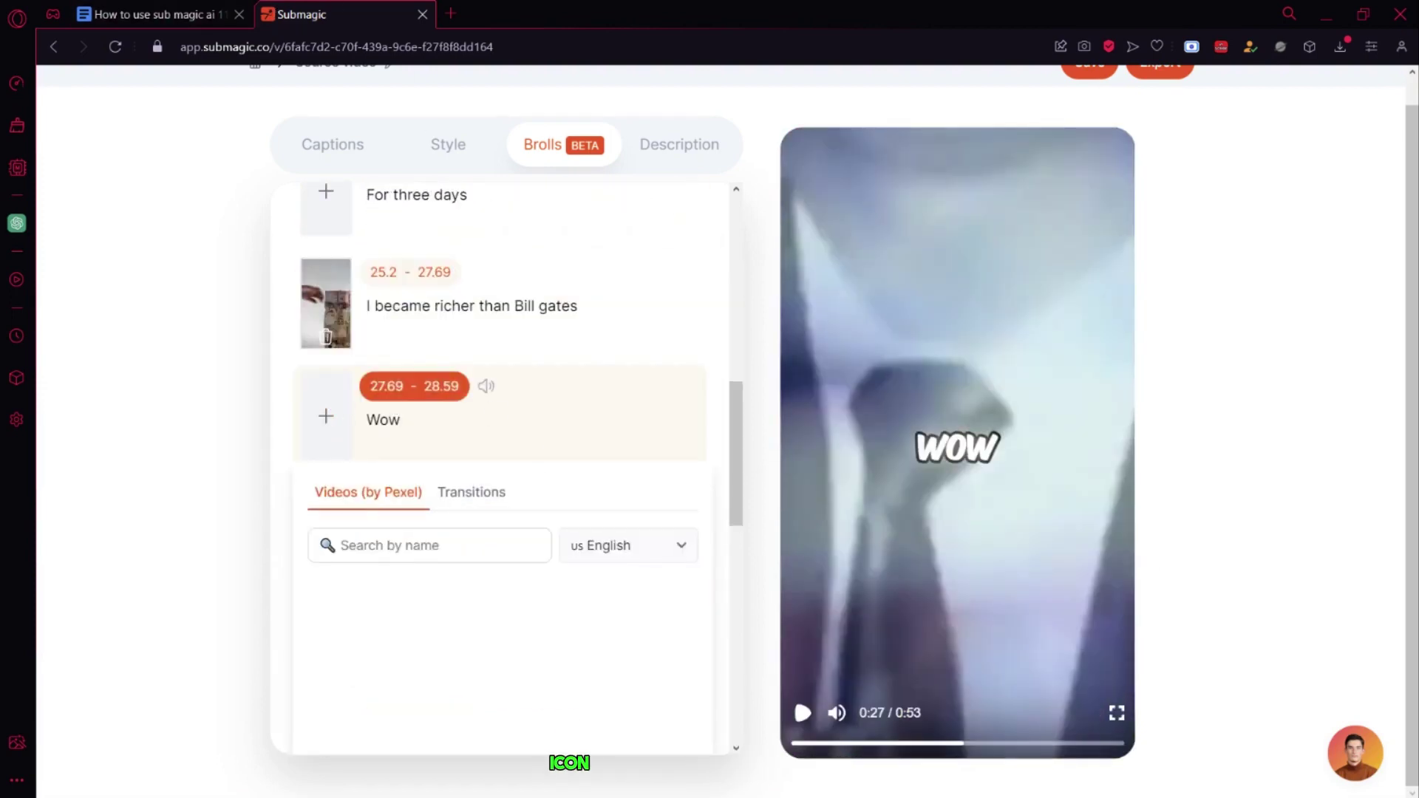
type("shock")
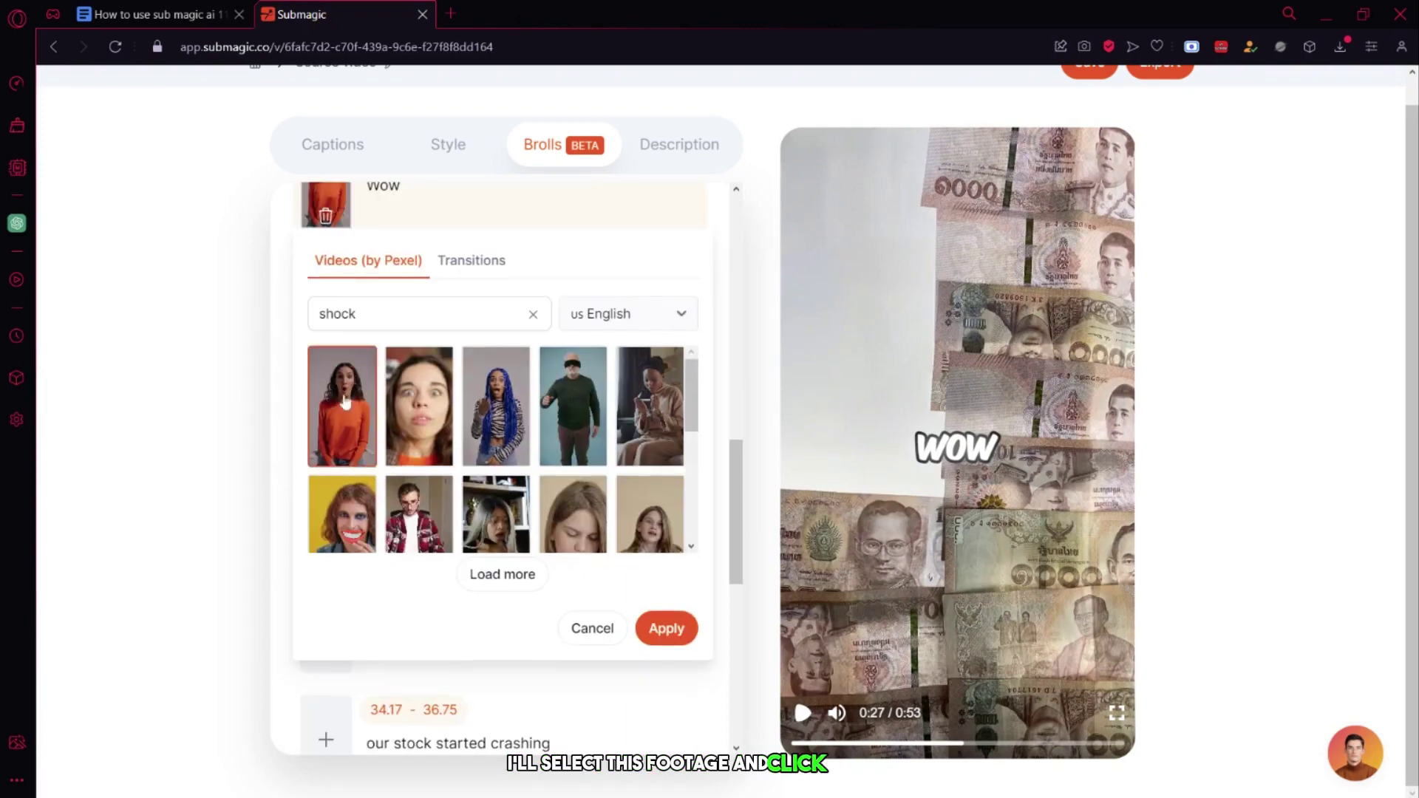
left_click(674, 628)
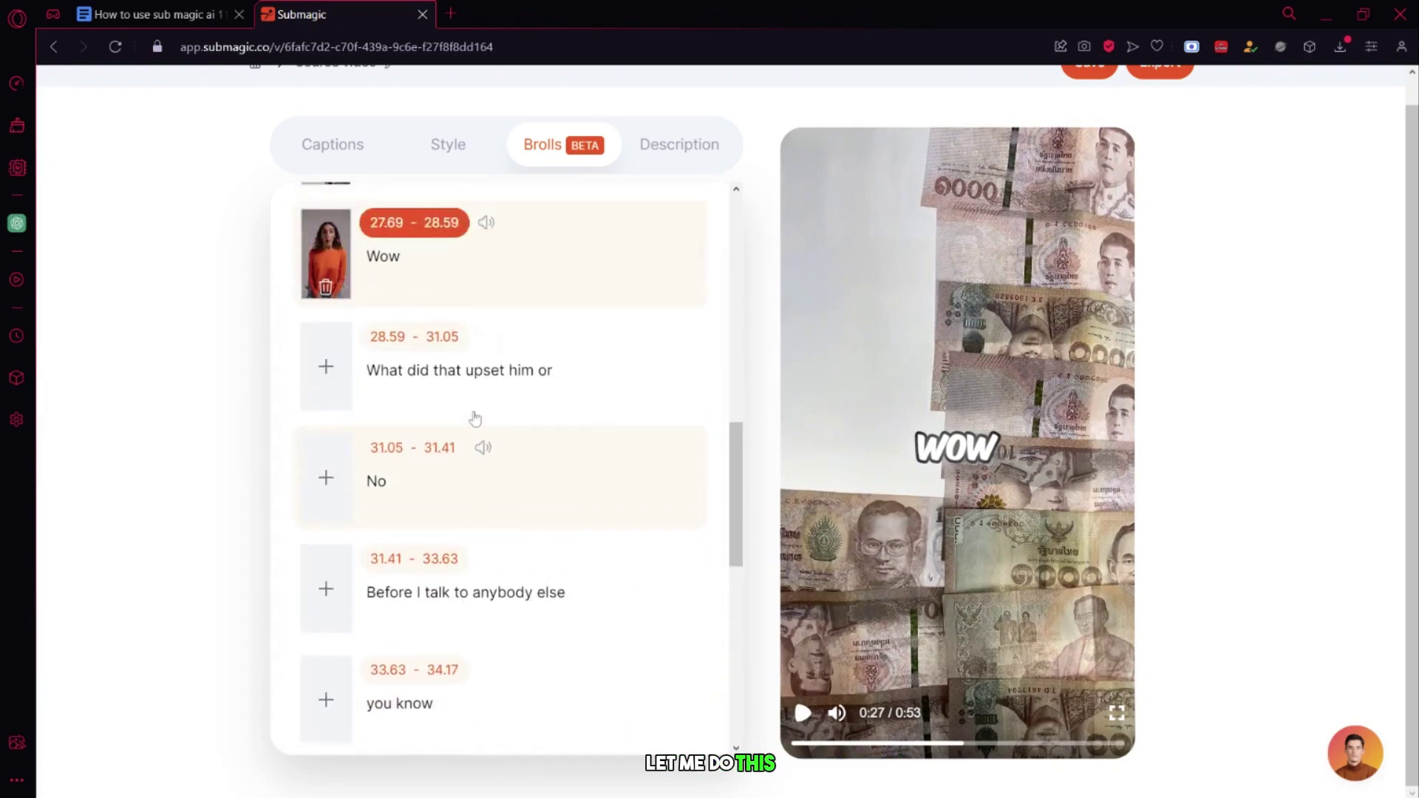
Add the Pexels 'increase' oven clip to the net-worth-increasing line
scroll(473, 415, "up", 5)
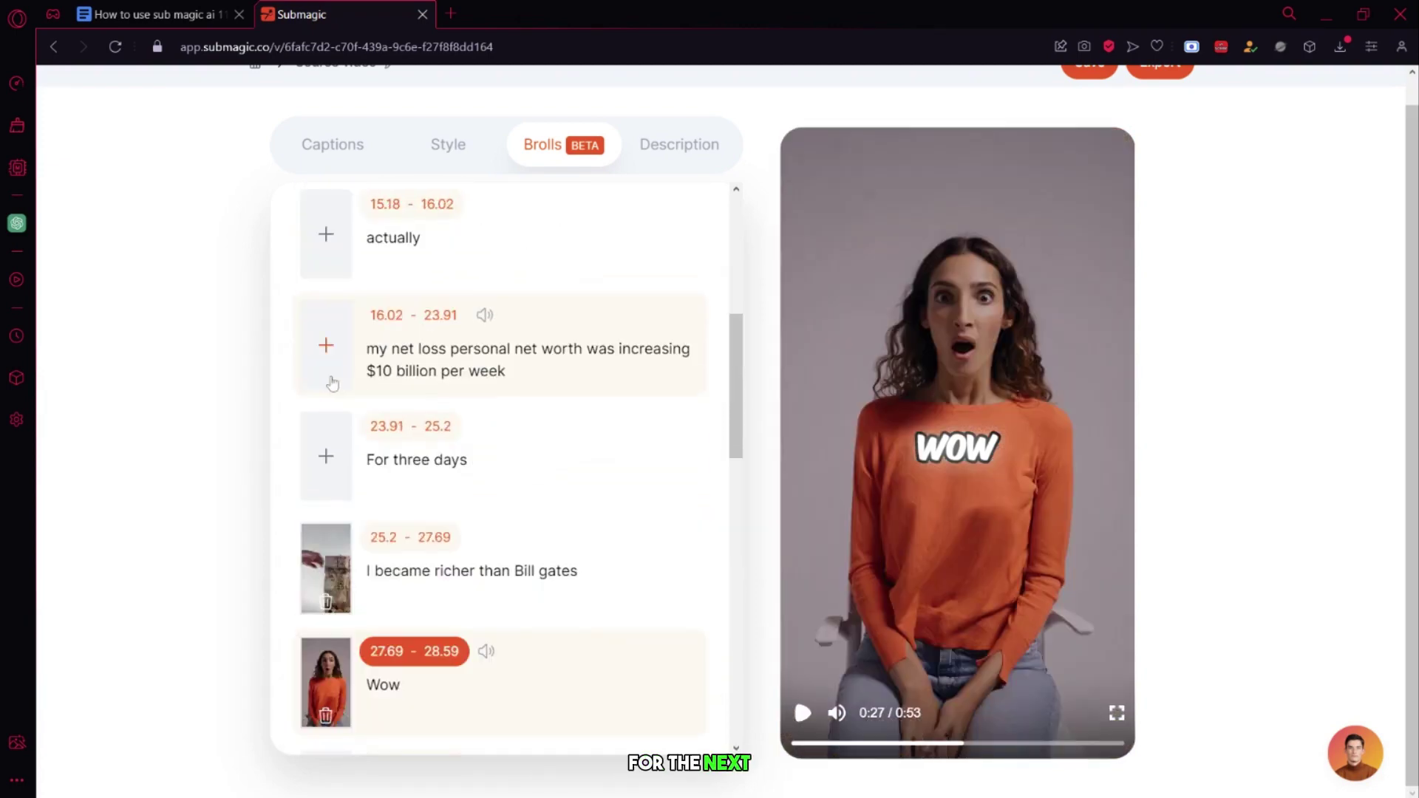
left_click(328, 381)
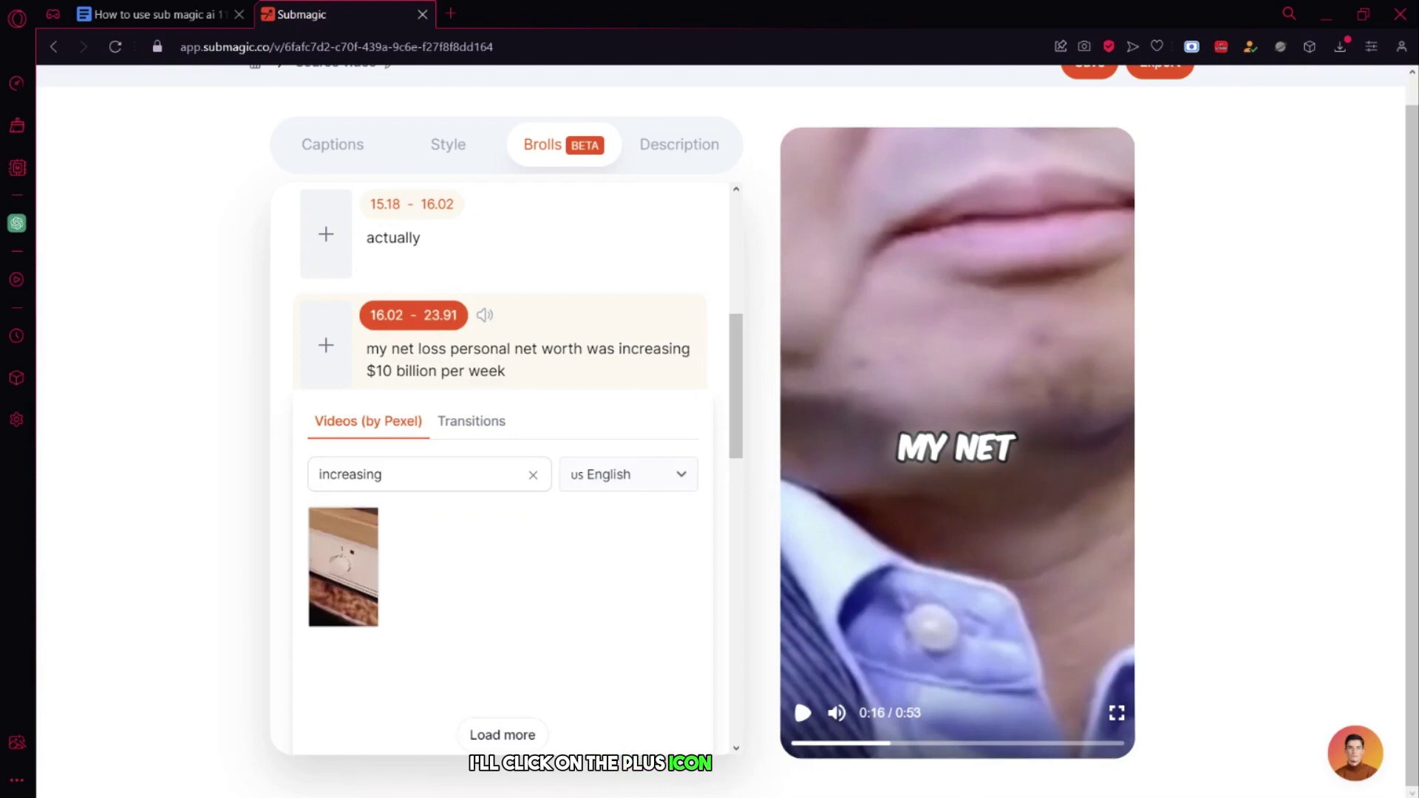
key("BackSpace")
key("BackSpace")
key("BackSpace")
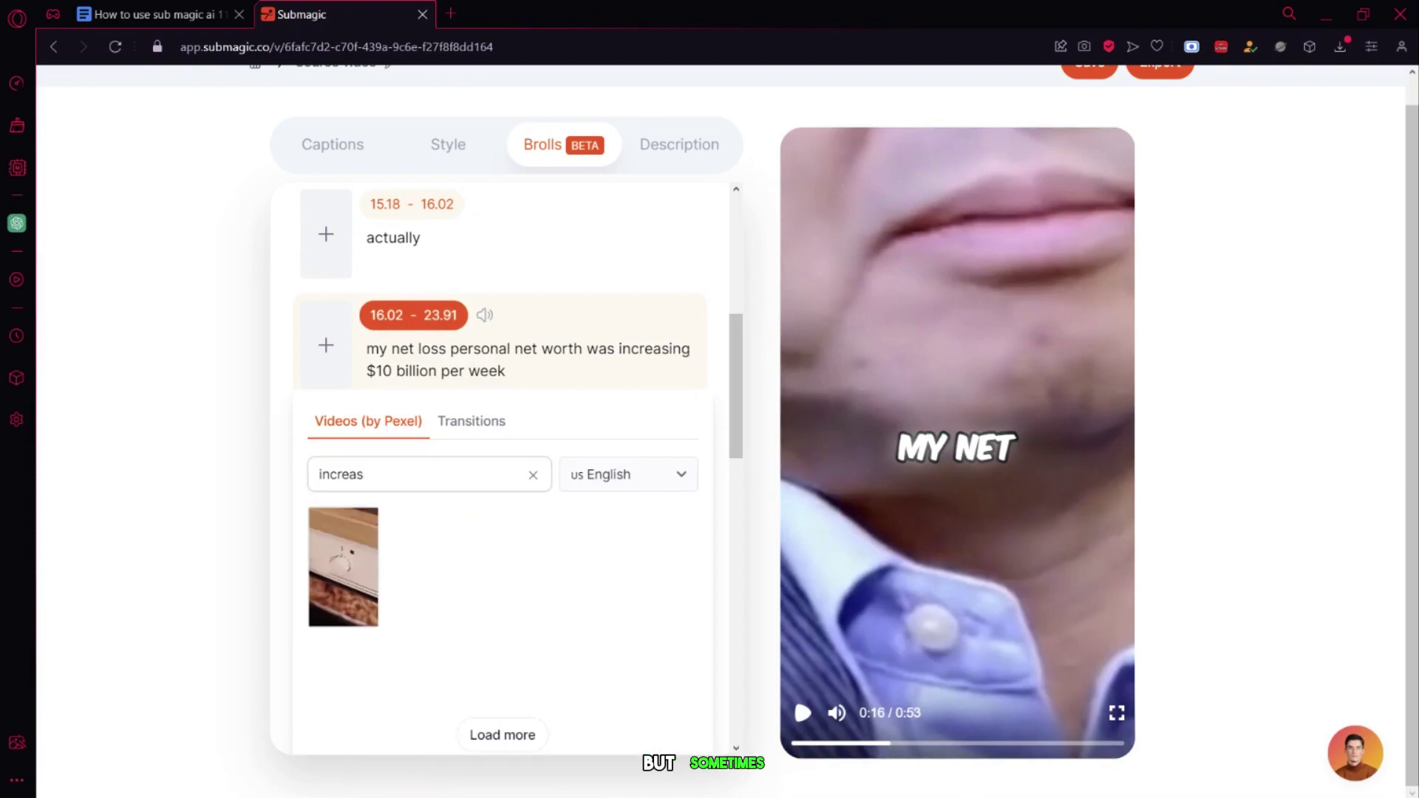
type("e")
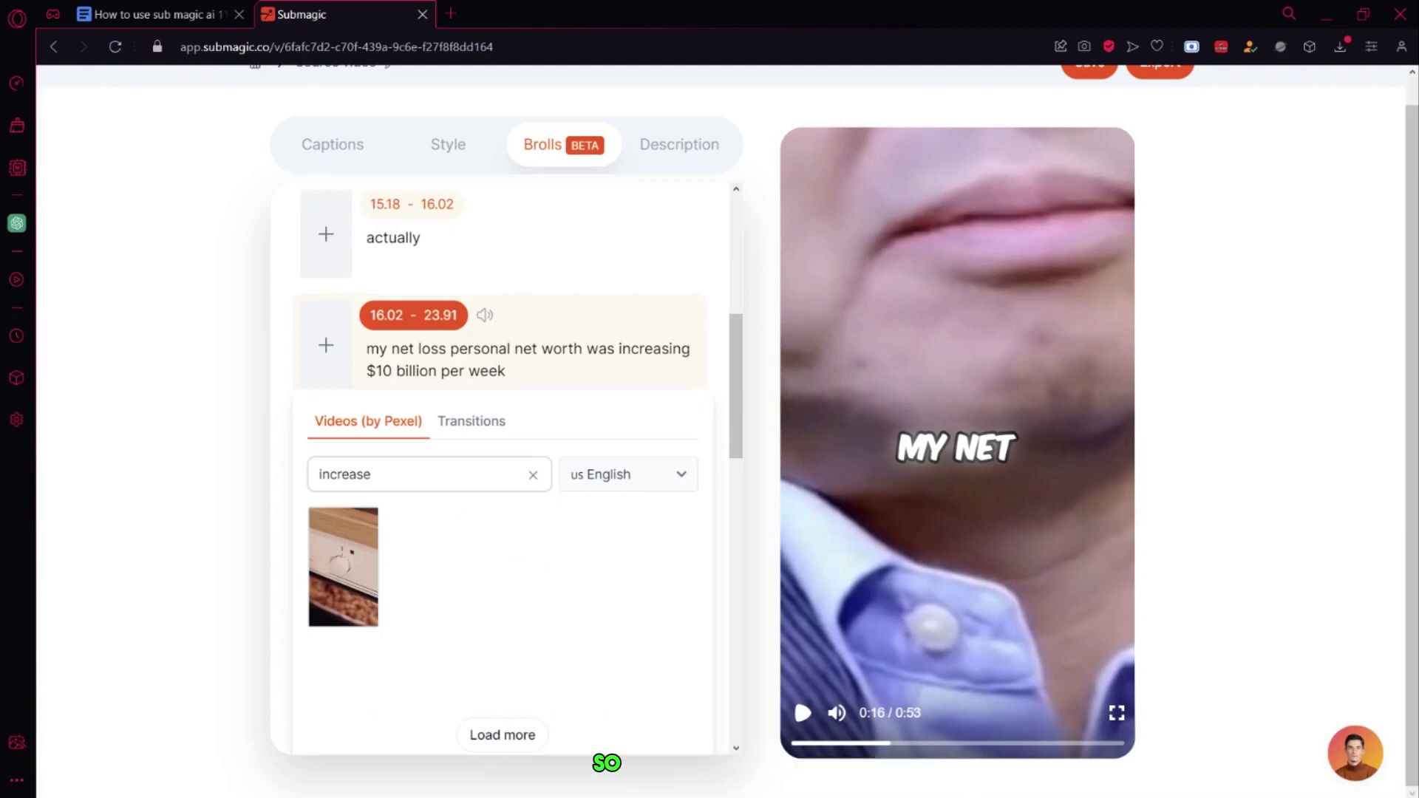
left_click(502, 735)
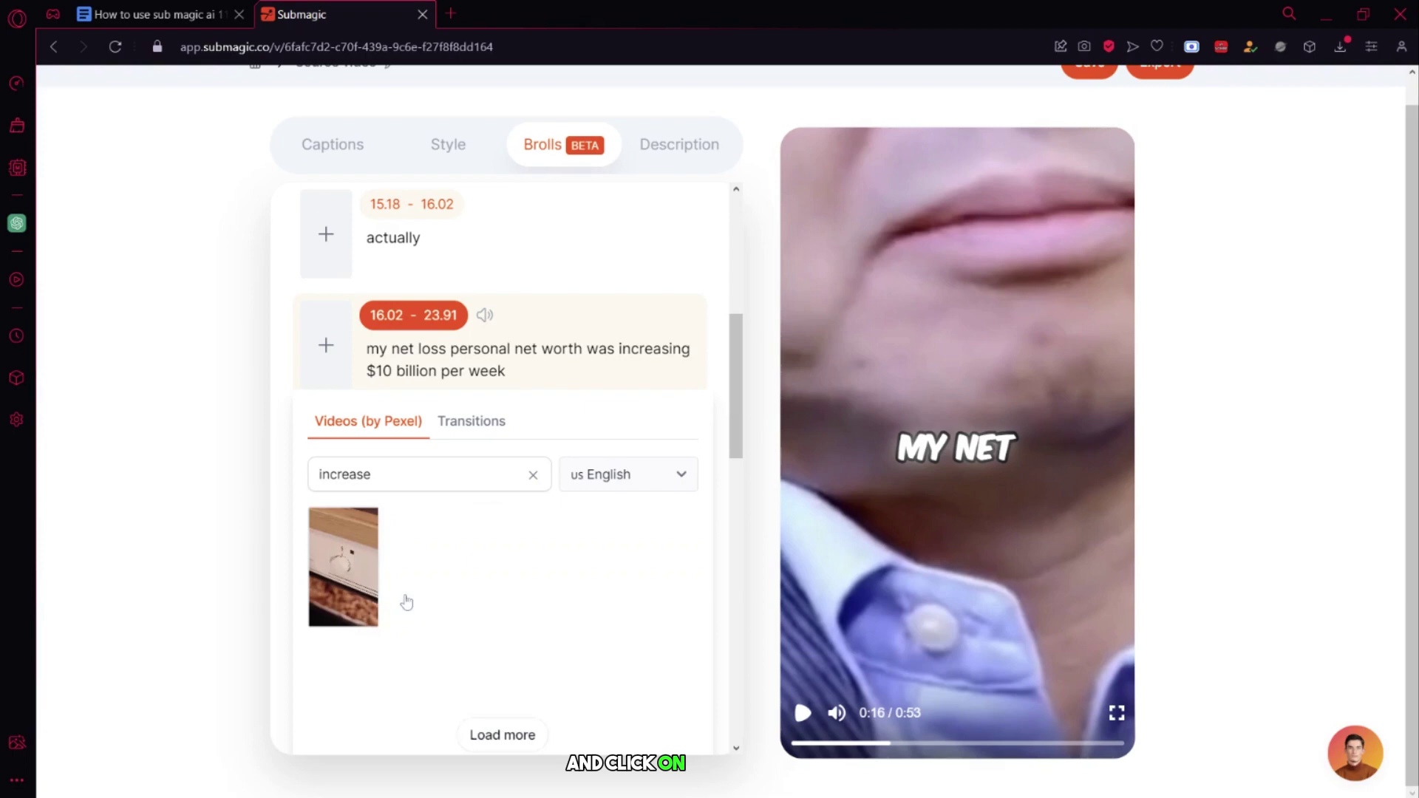
left_click(343, 567)
scroll(491, 320, "up", 1)
scroll(320, 560, "down", 6)
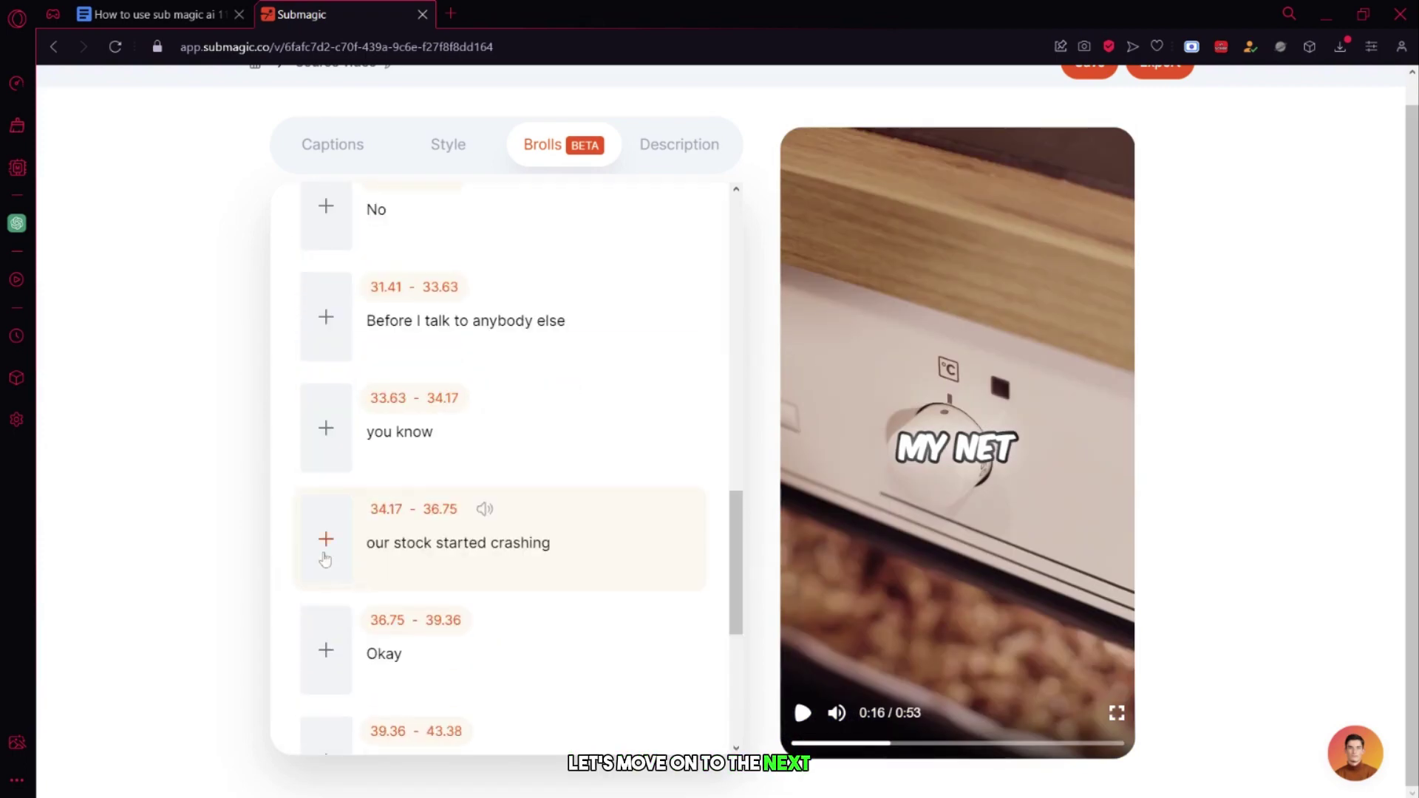
Add a sky clip as B-roll on the our stock started crashing line
left_click(323, 559)
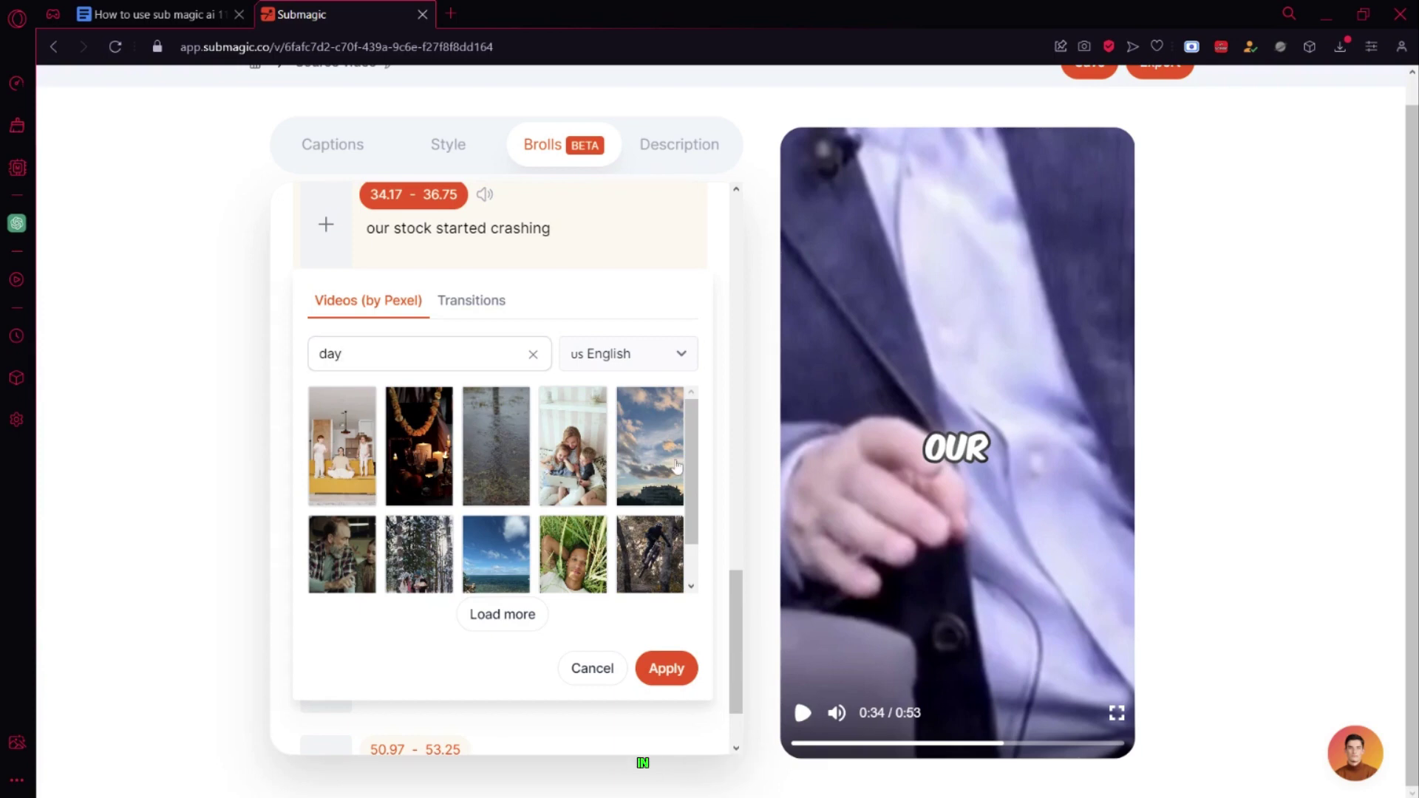
left_click(677, 466)
left_click(666, 668)
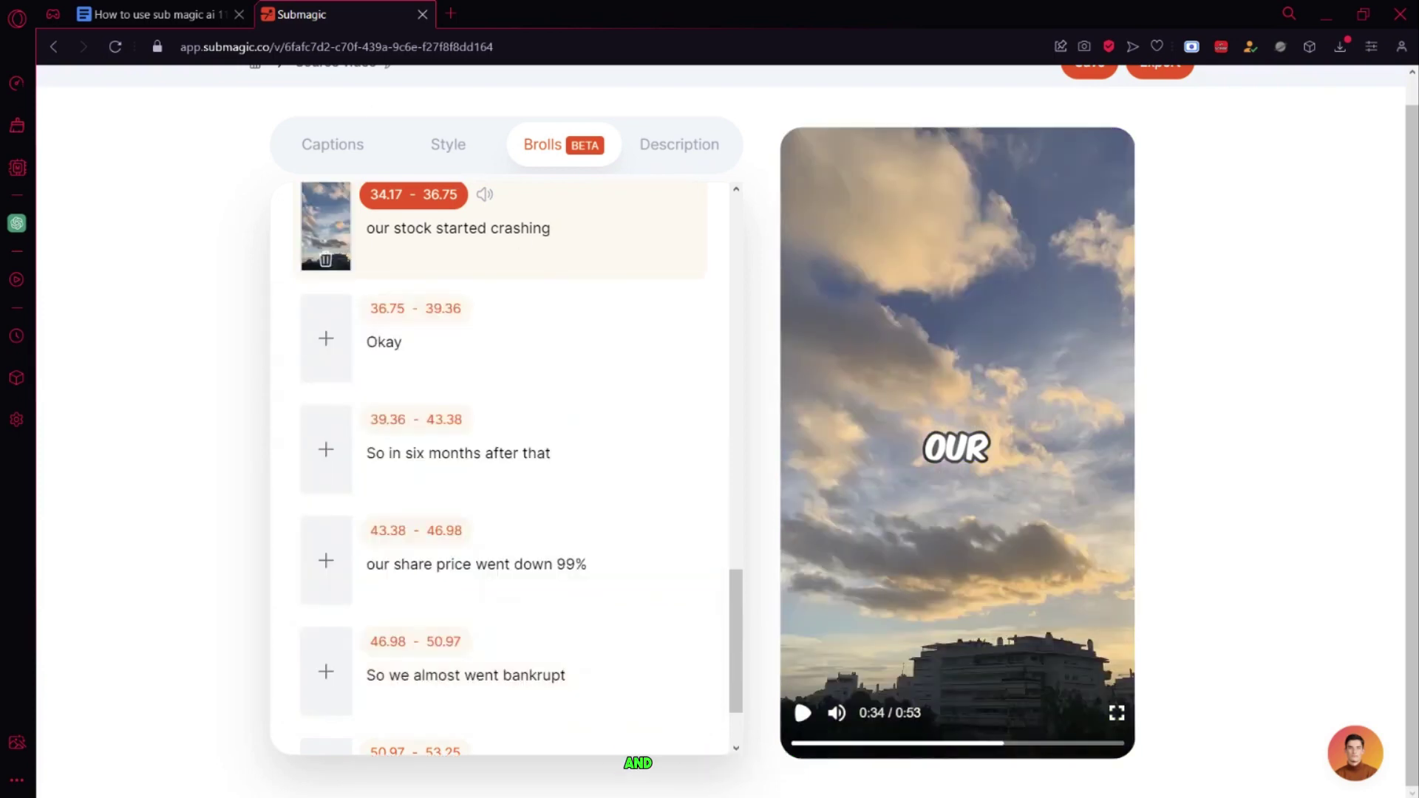
scroll(453, 392, "up", 10)
scroll(405, 393, "down", 3)
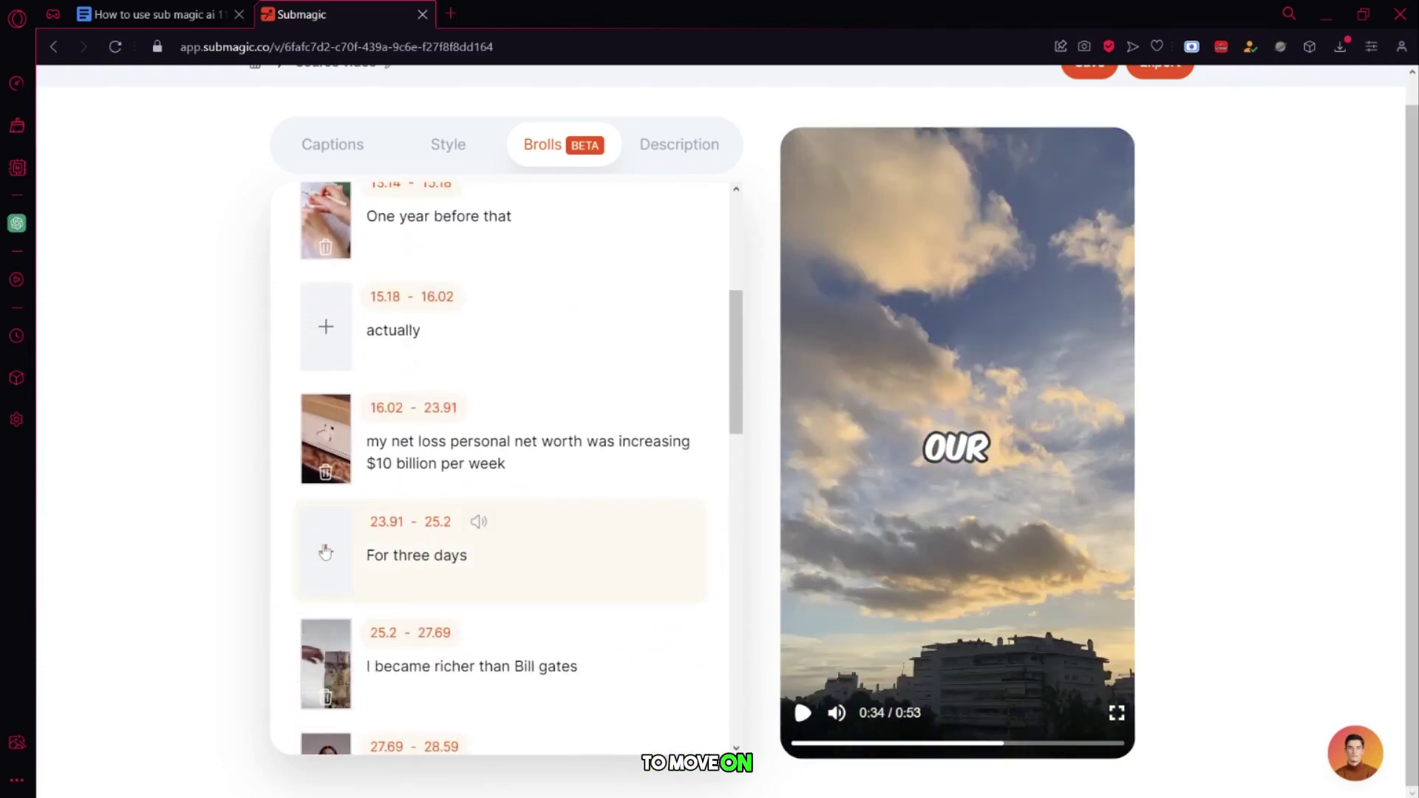
Add a Pexels 'rich' coins clip to the For three days line
left_click(325, 552)
scroll(397, 633, "down", 2)
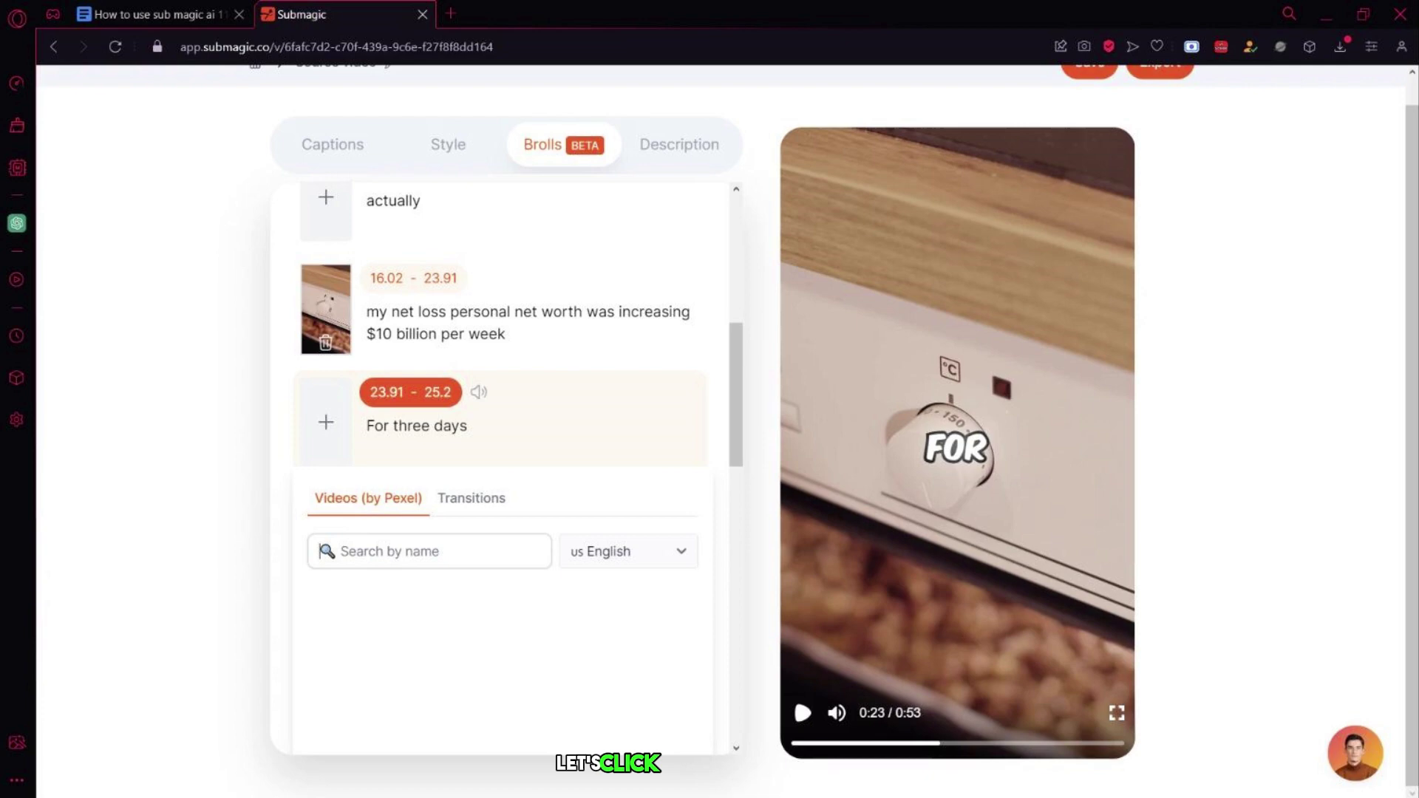
left_click(320, 551)
type("rich")
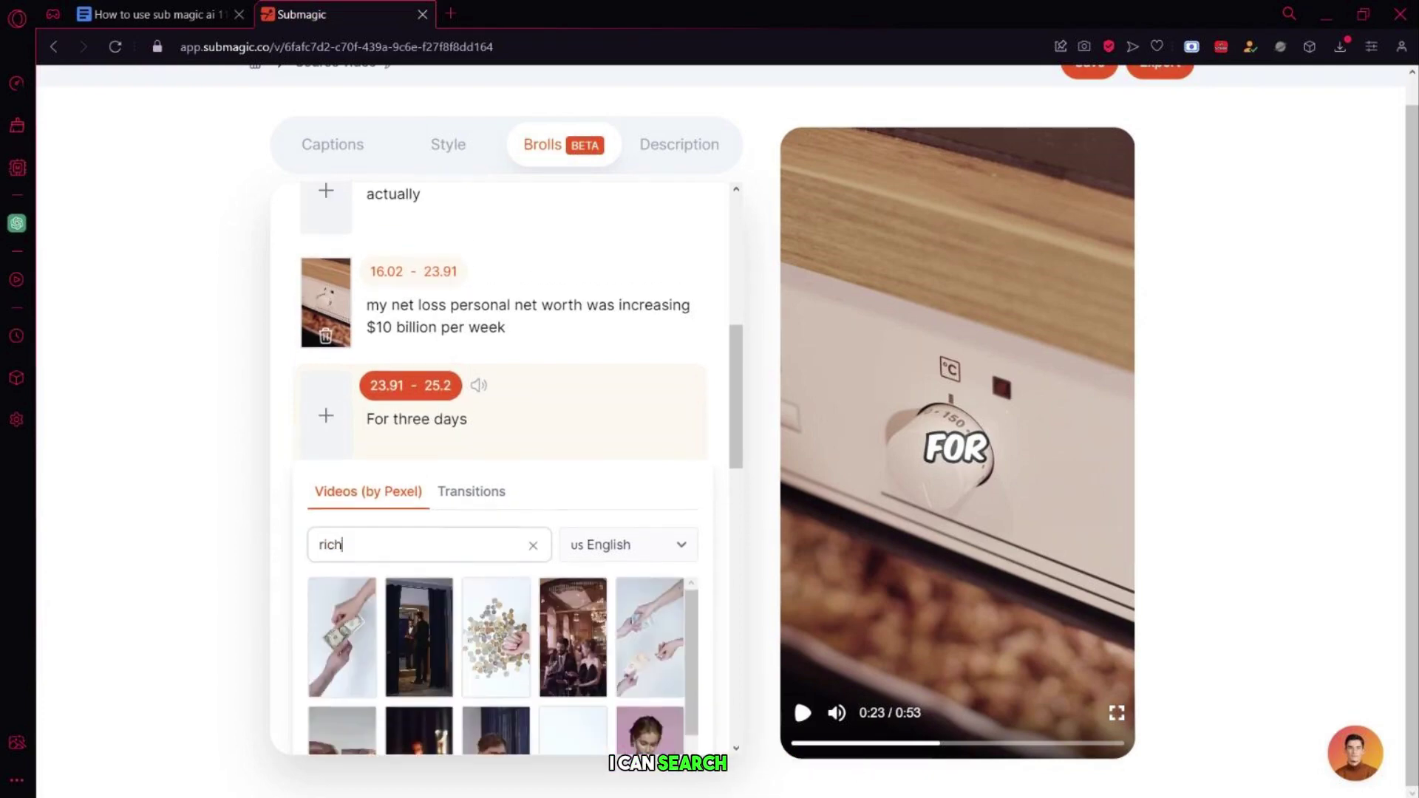
scroll(611, 475, "down", 3)
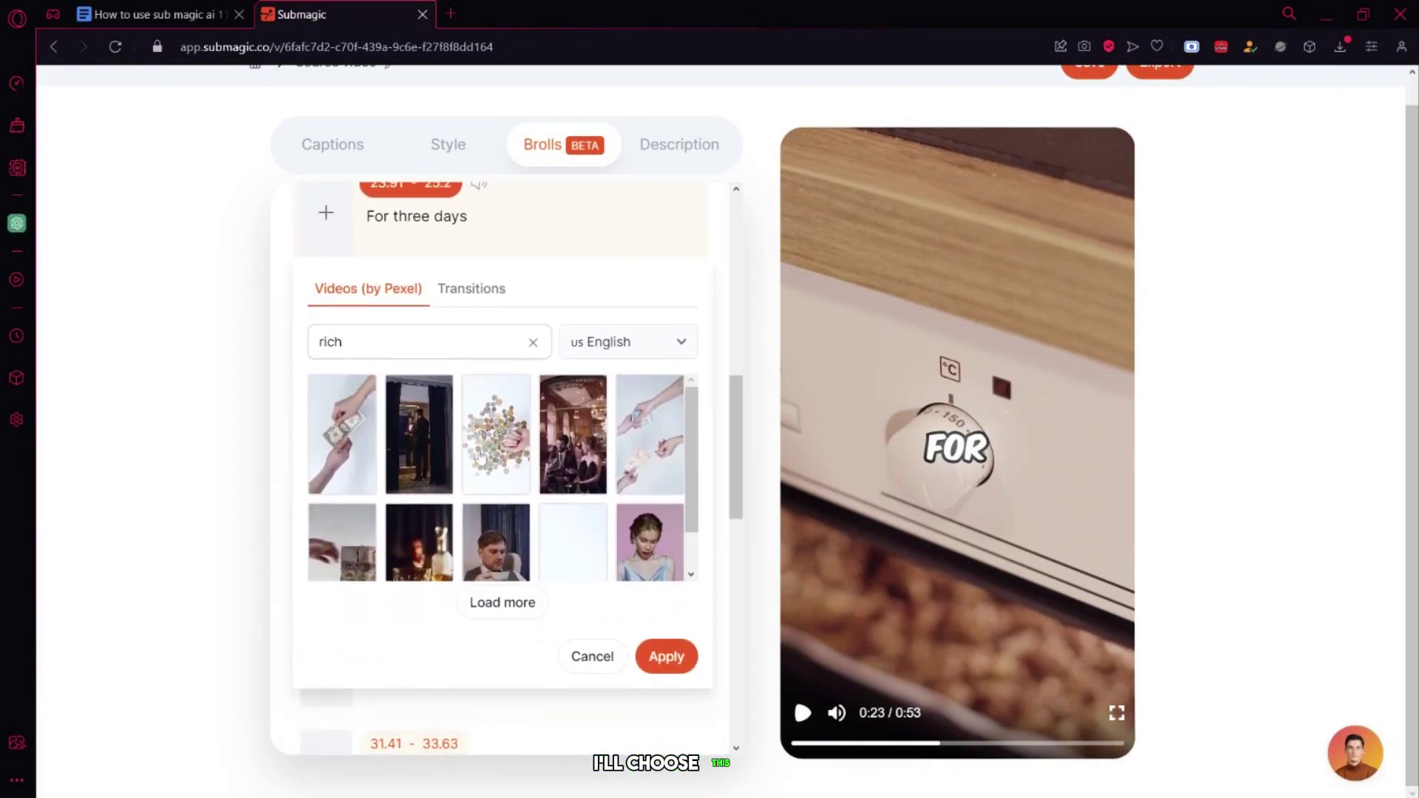
left_click(496, 436)
left_click(666, 658)
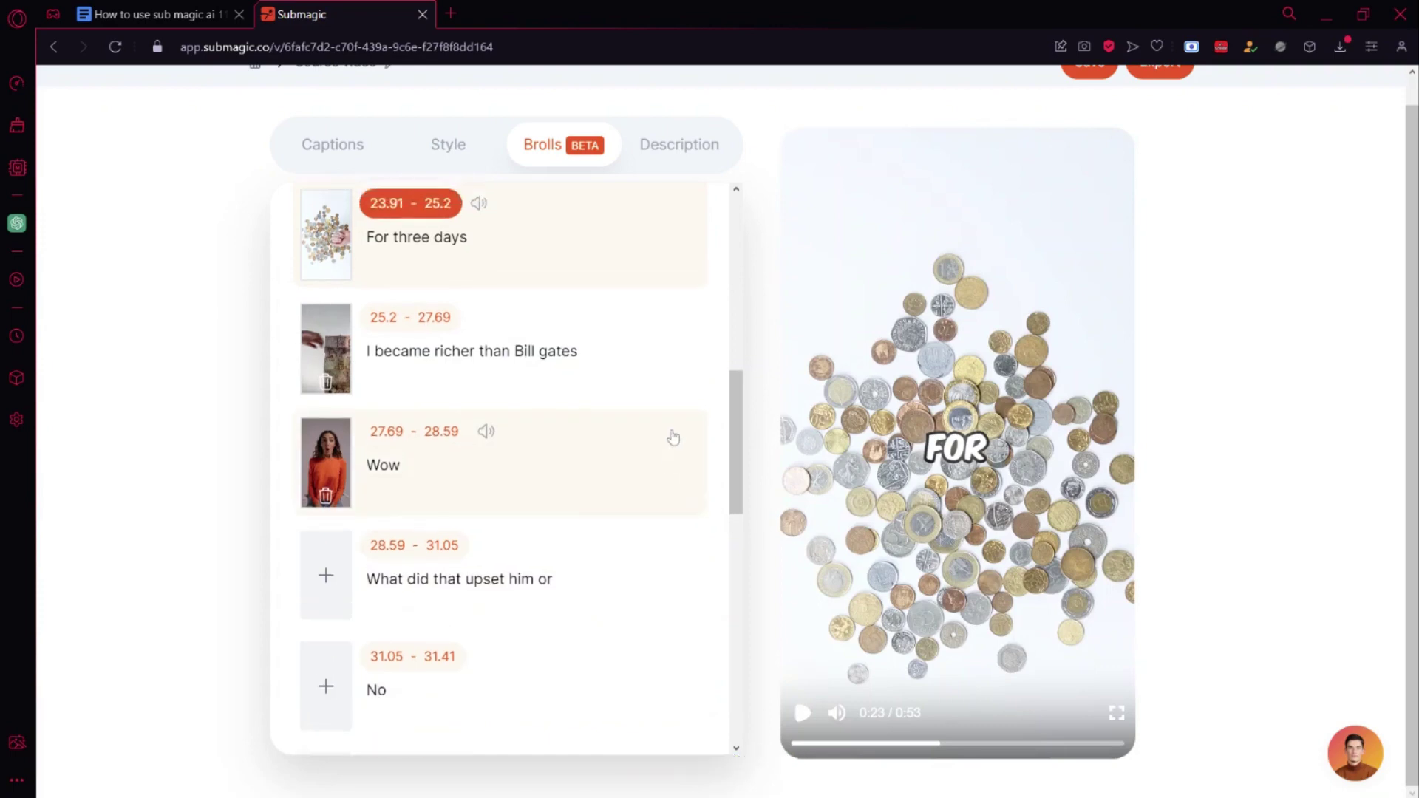
Add the second 'upset' result as B-roll on the What did that upset him line
scroll(668, 436, "up", 3)
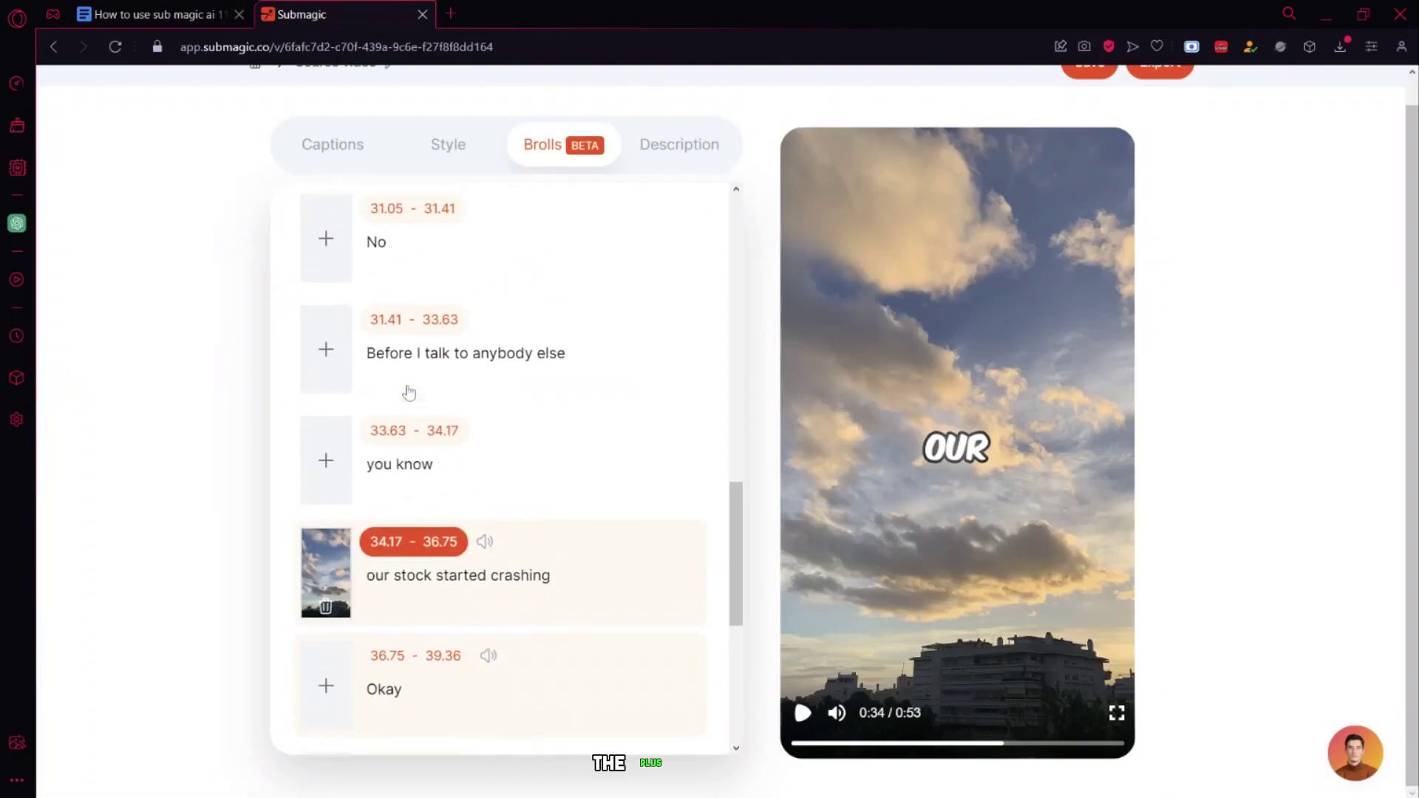
scroll(408, 392, "up", 6)
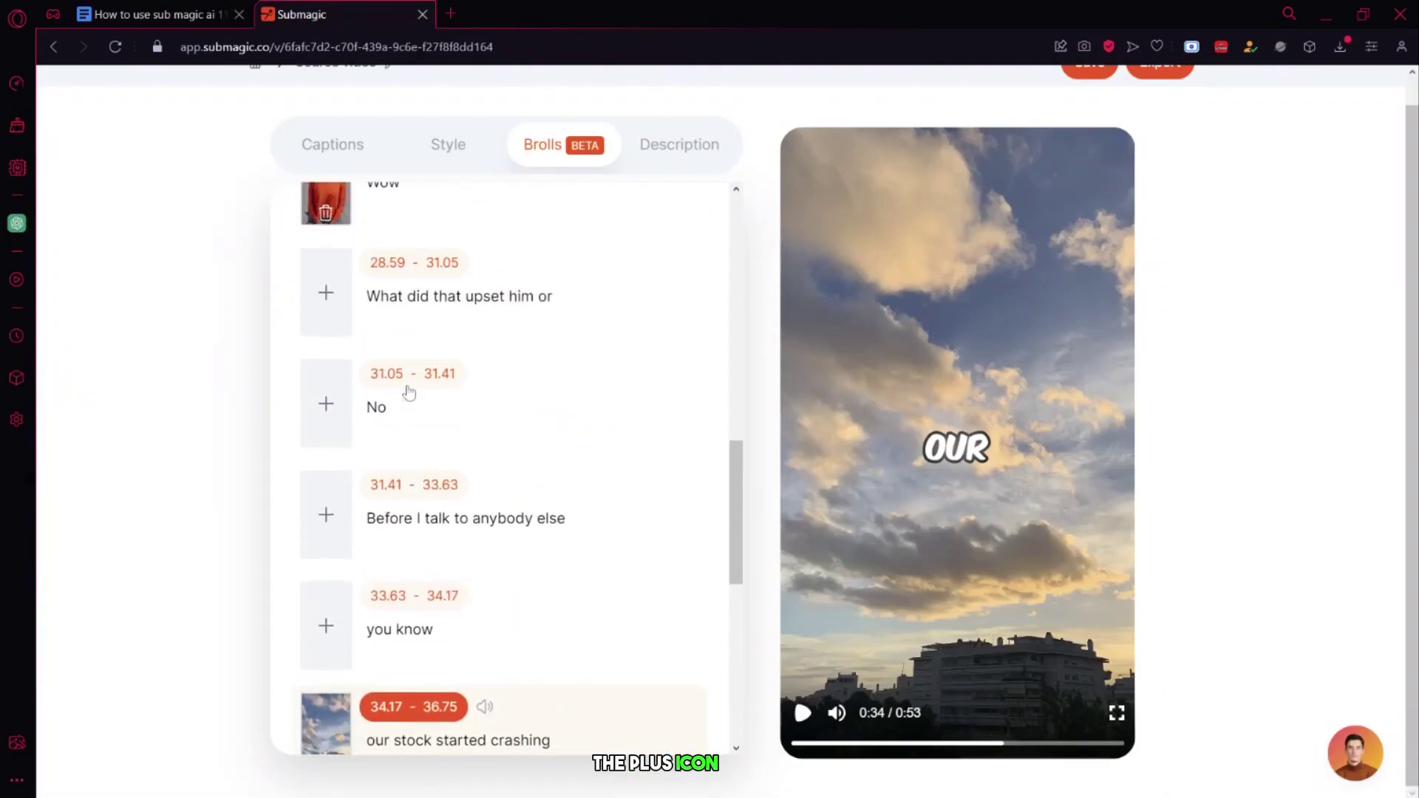
scroll(408, 392, "up", 5)
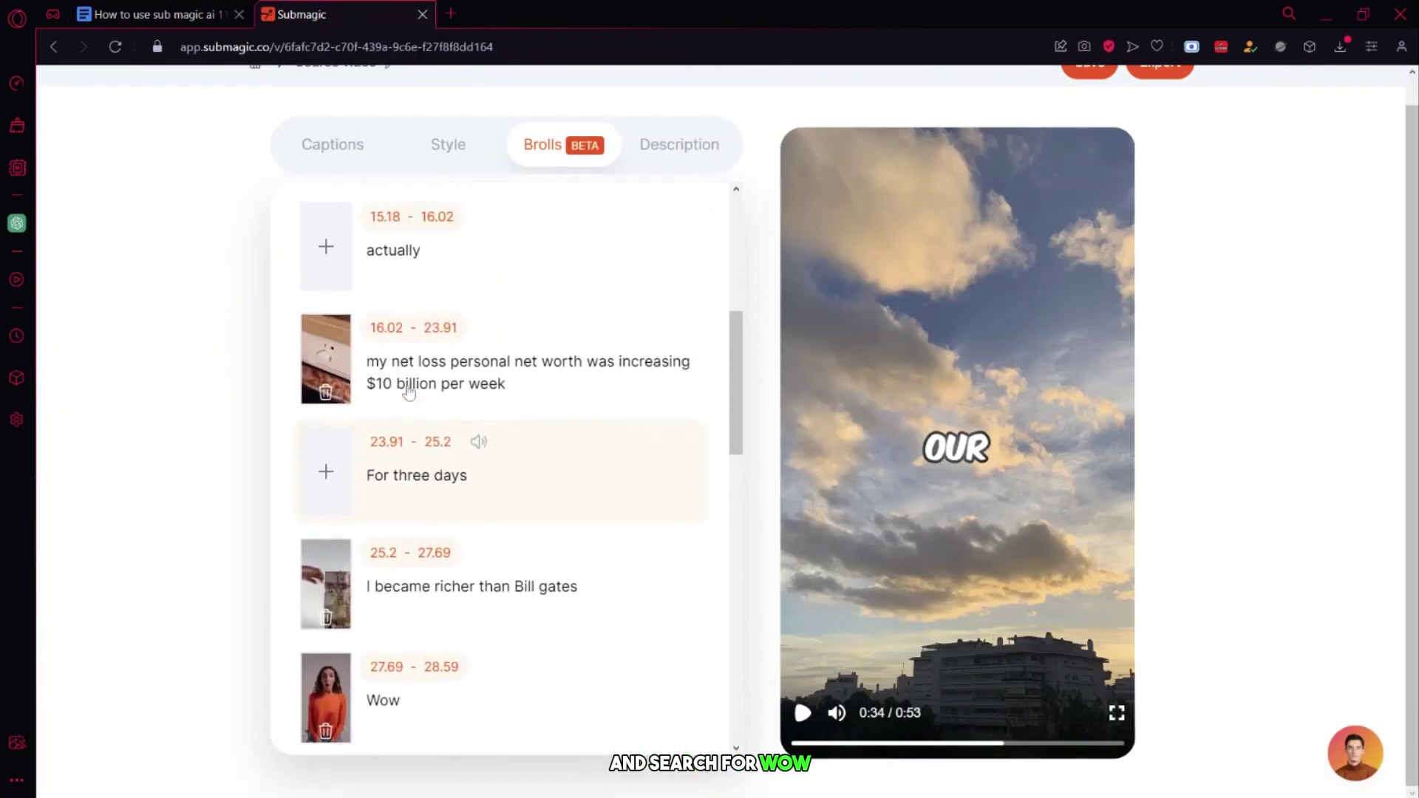
scroll(409, 392, "up", 2)
scroll(453, 392, "down", 4)
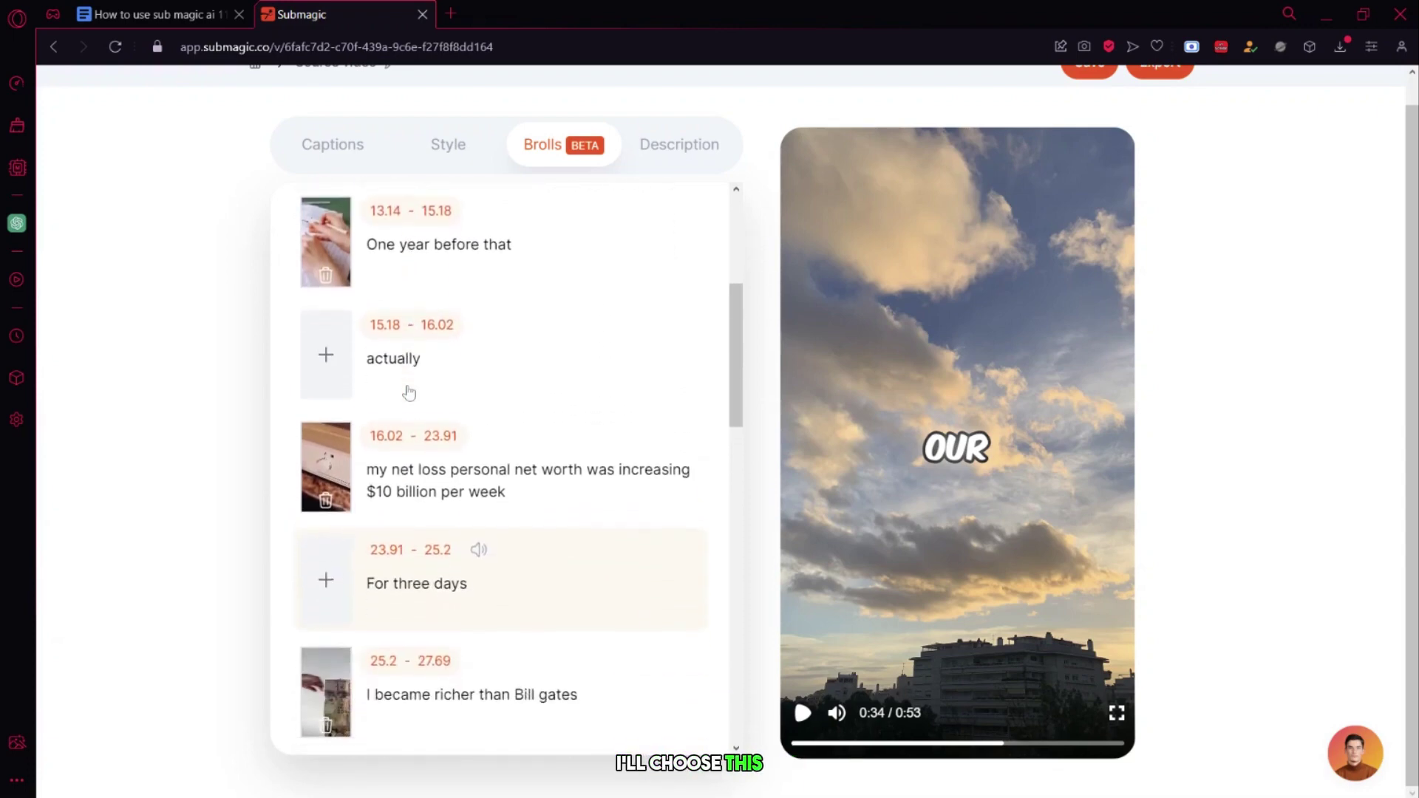
left_click(326, 552)
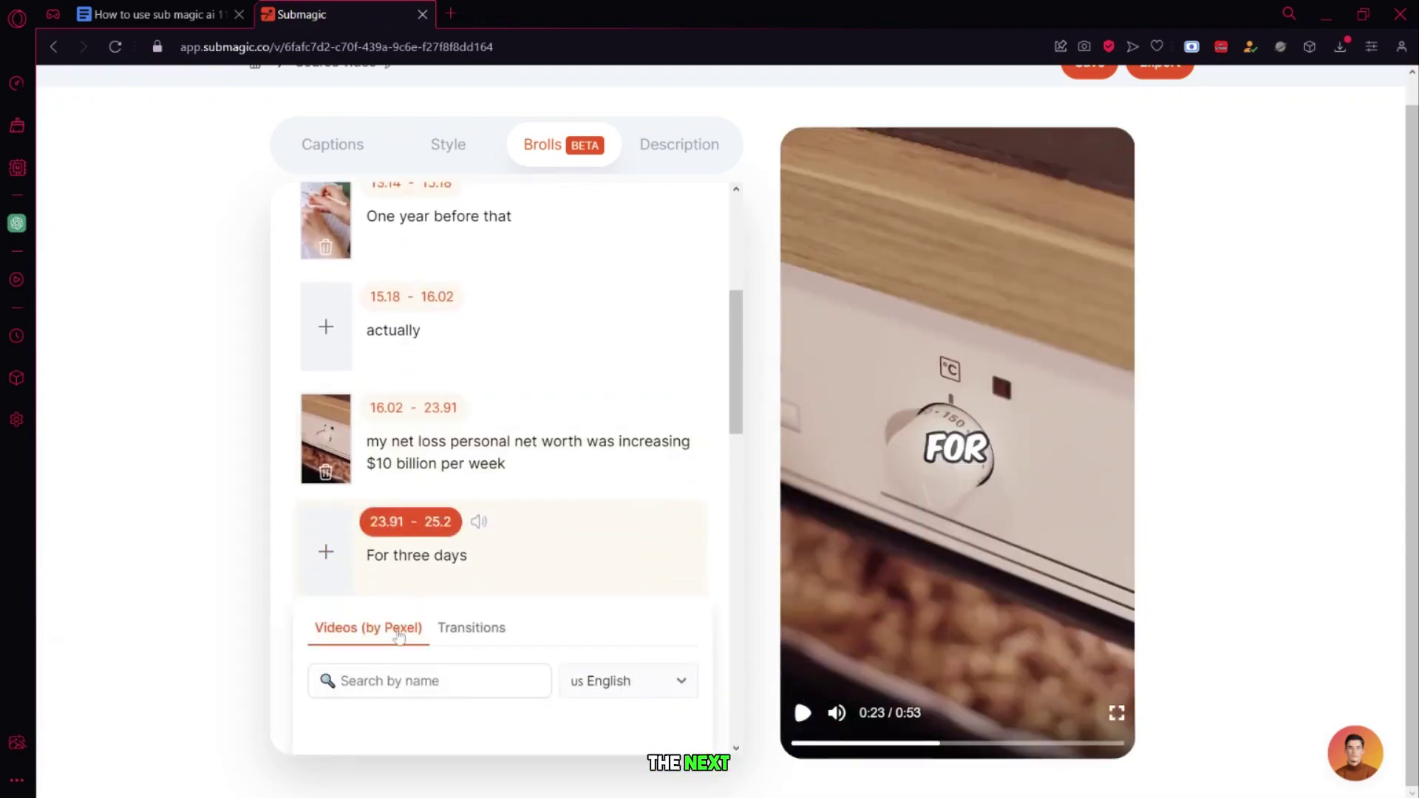
scroll(399, 636, "down", 5)
left_click(347, 391)
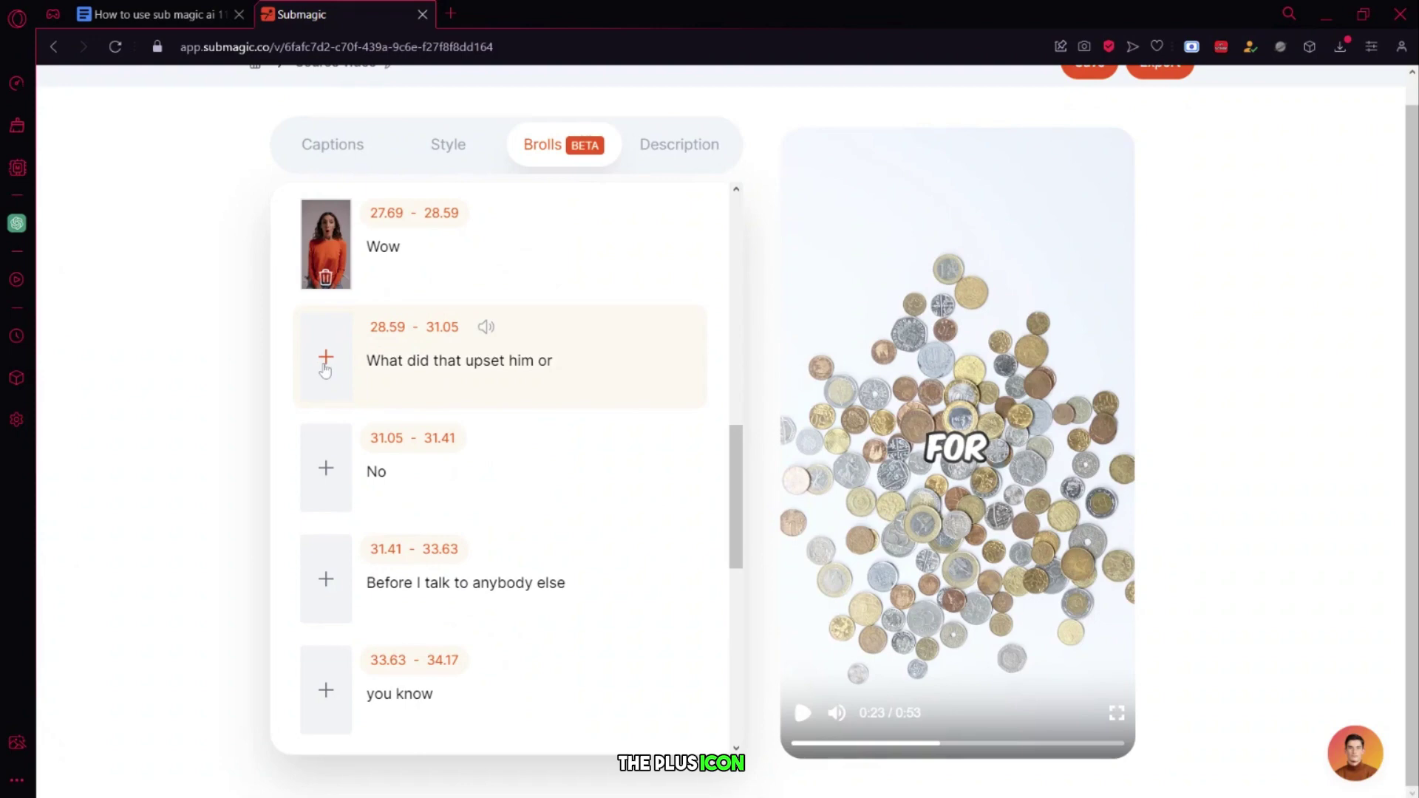
left_click(325, 362)
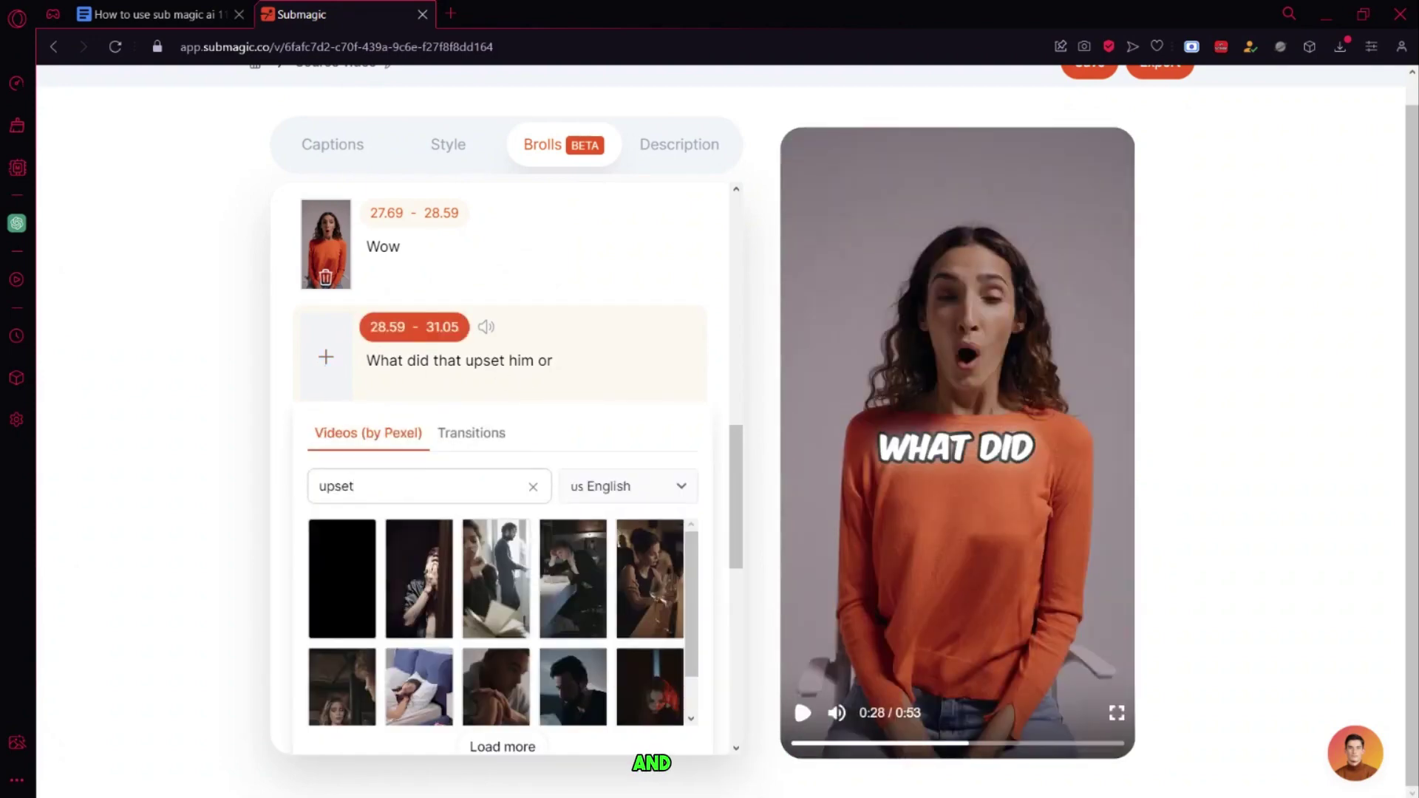
scroll(458, 480, "down", 2)
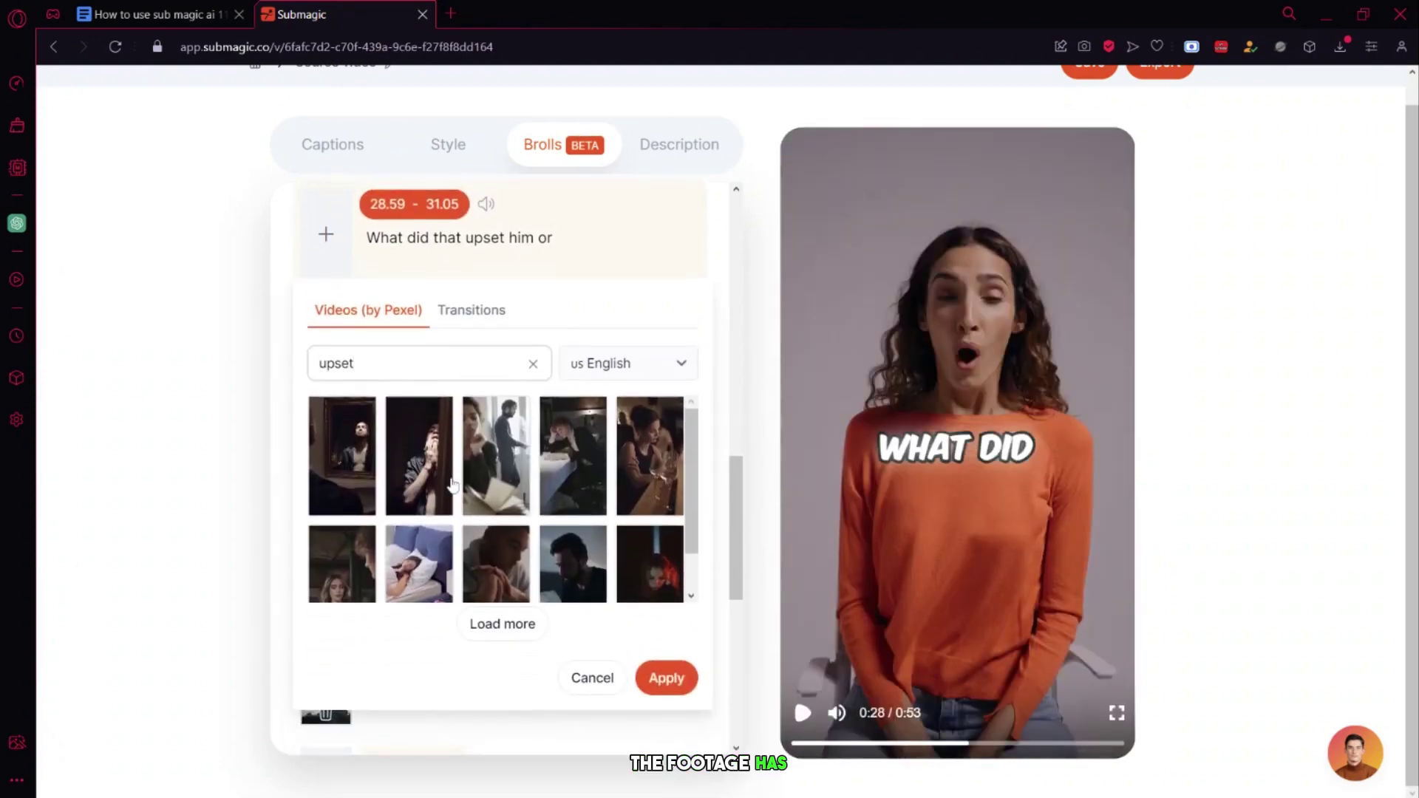
left_click(412, 470)
left_click(647, 674)
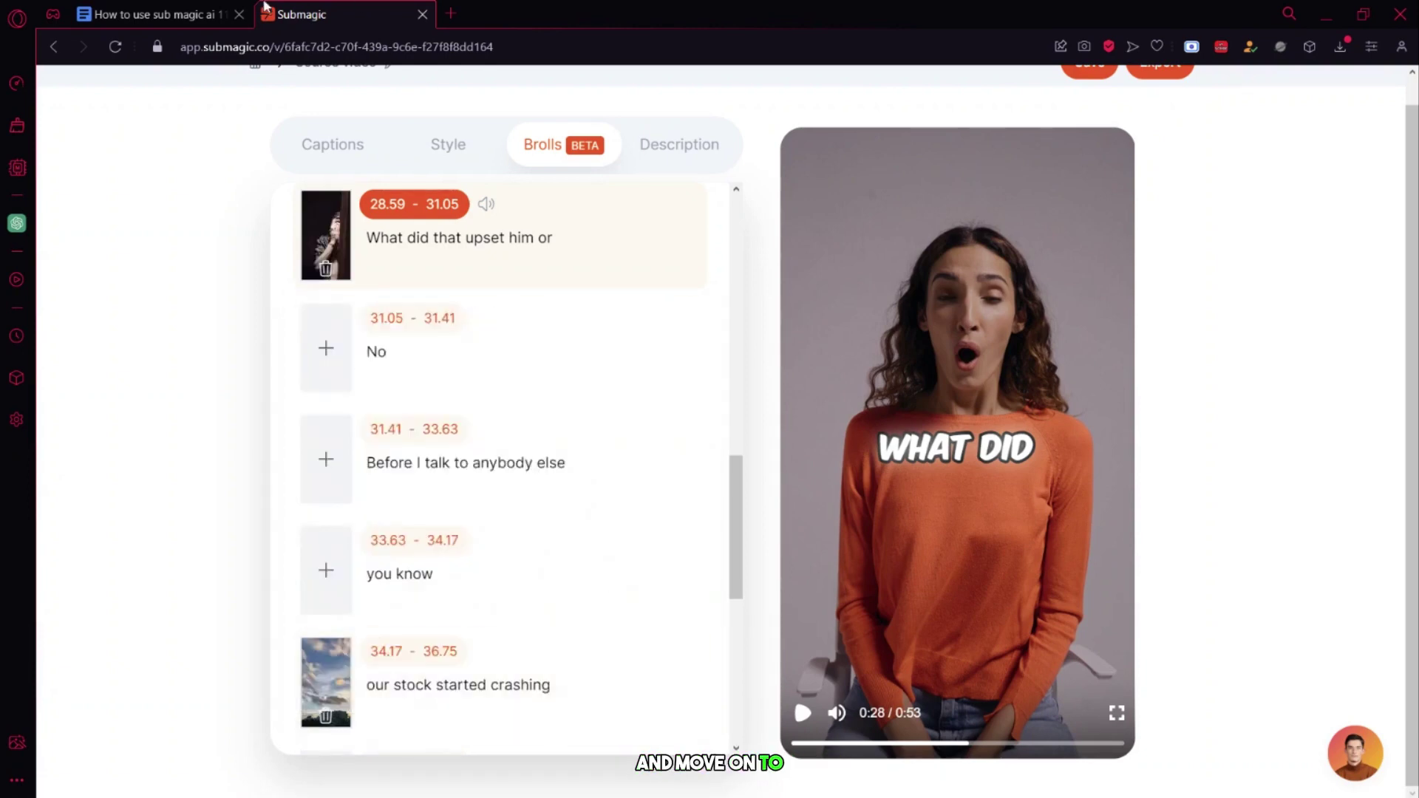
Choose the second 'no' result as B-roll for the No line
left_click(325, 342)
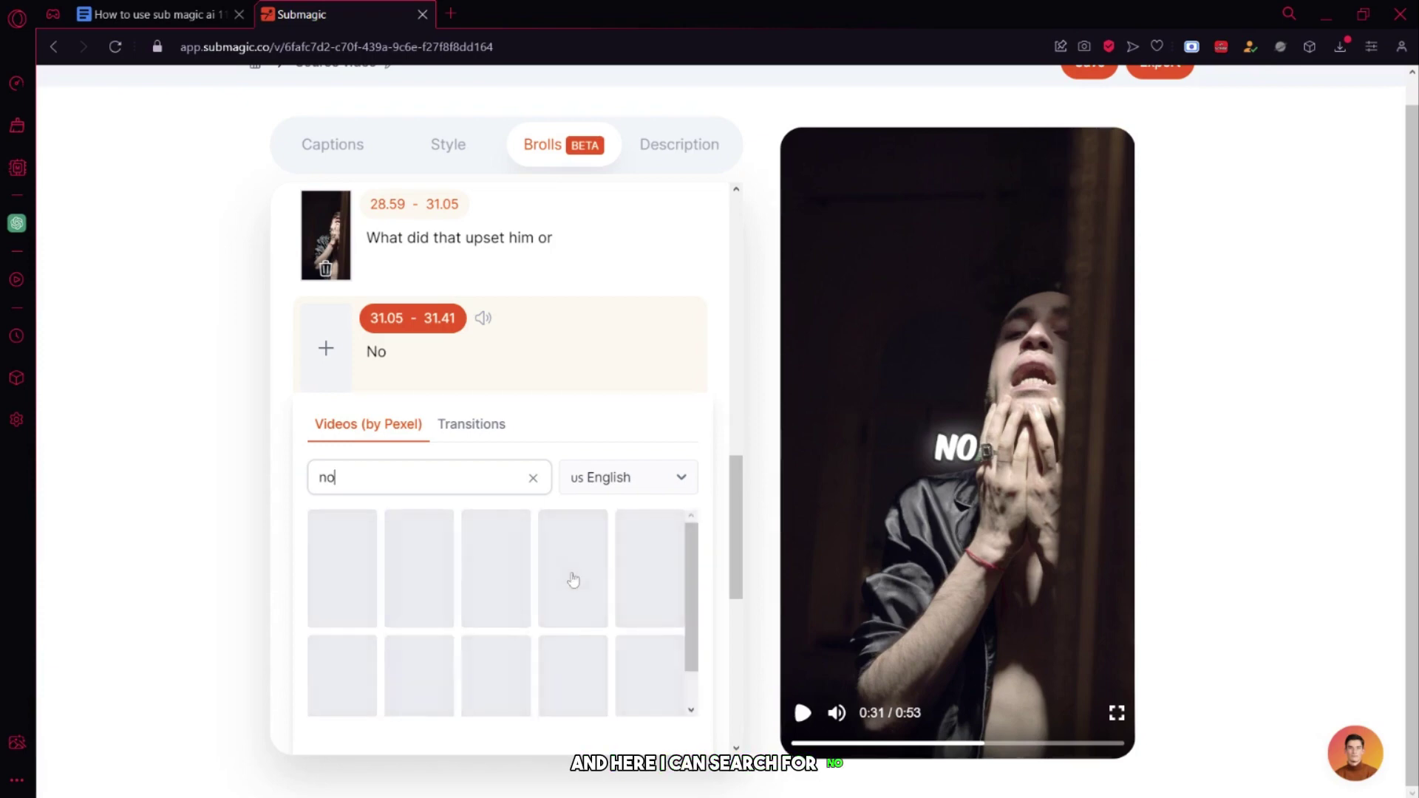
left_click(419, 573)
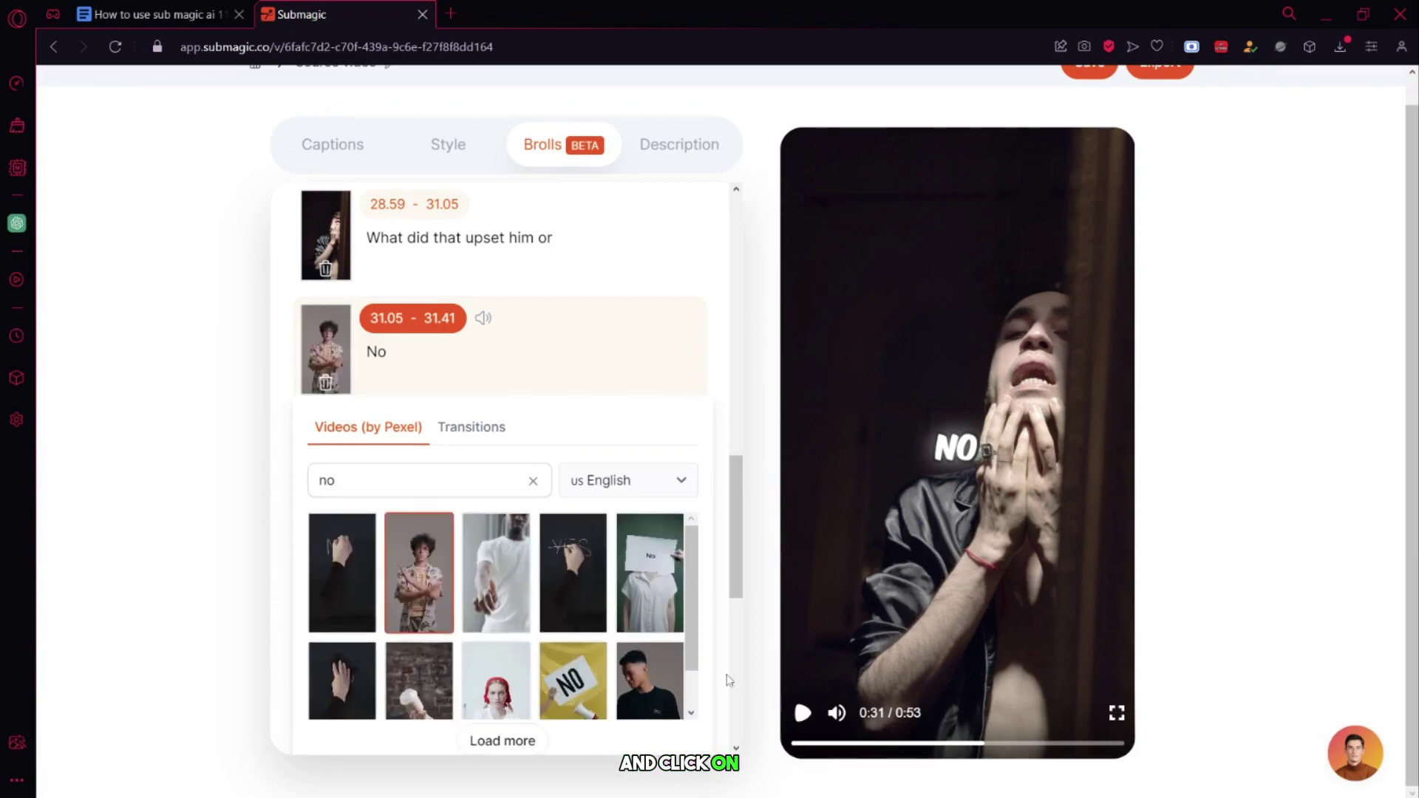
scroll(730, 680, "down", 3)
Add the first Pexels 'talk' clip to the talk-to-anybody line
left_click(326, 262)
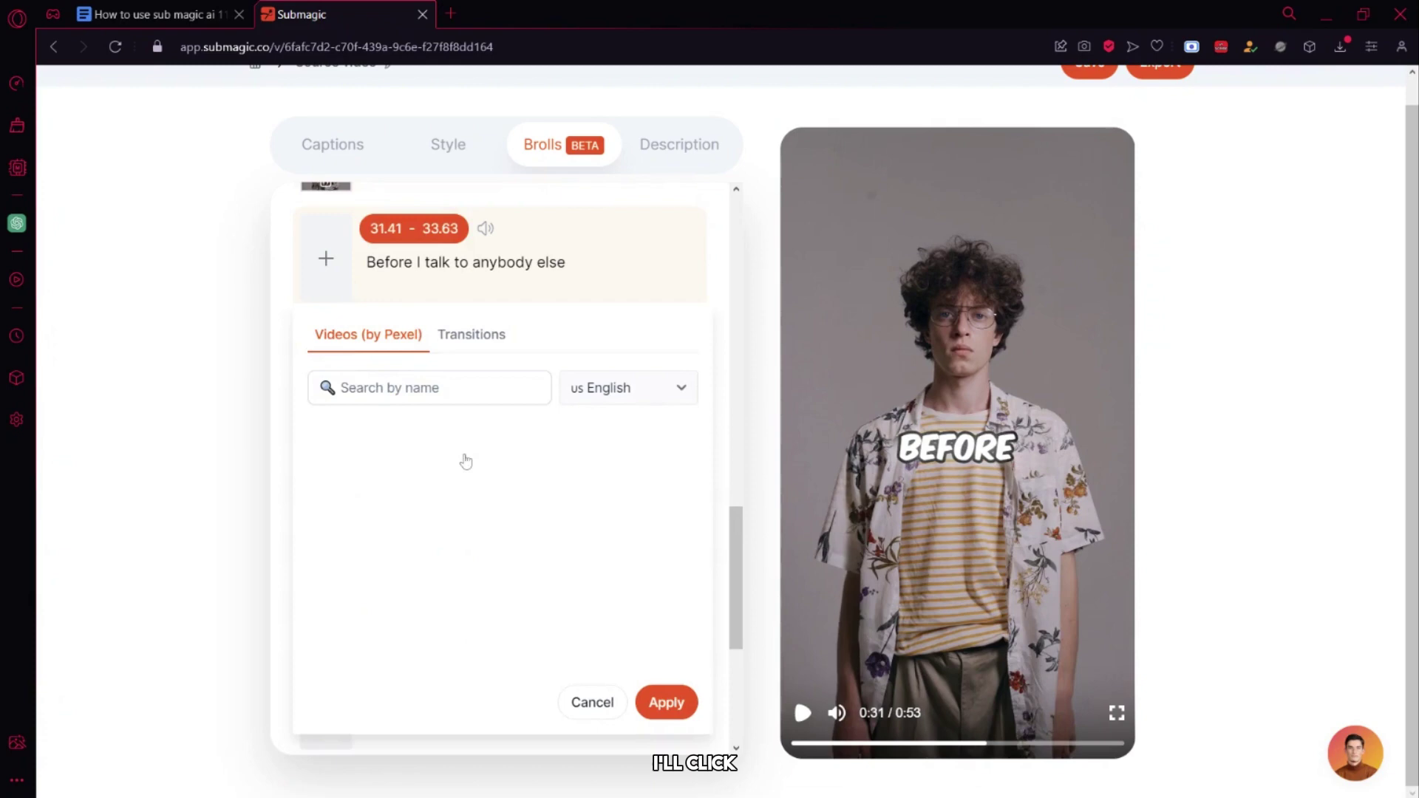
type("ta")
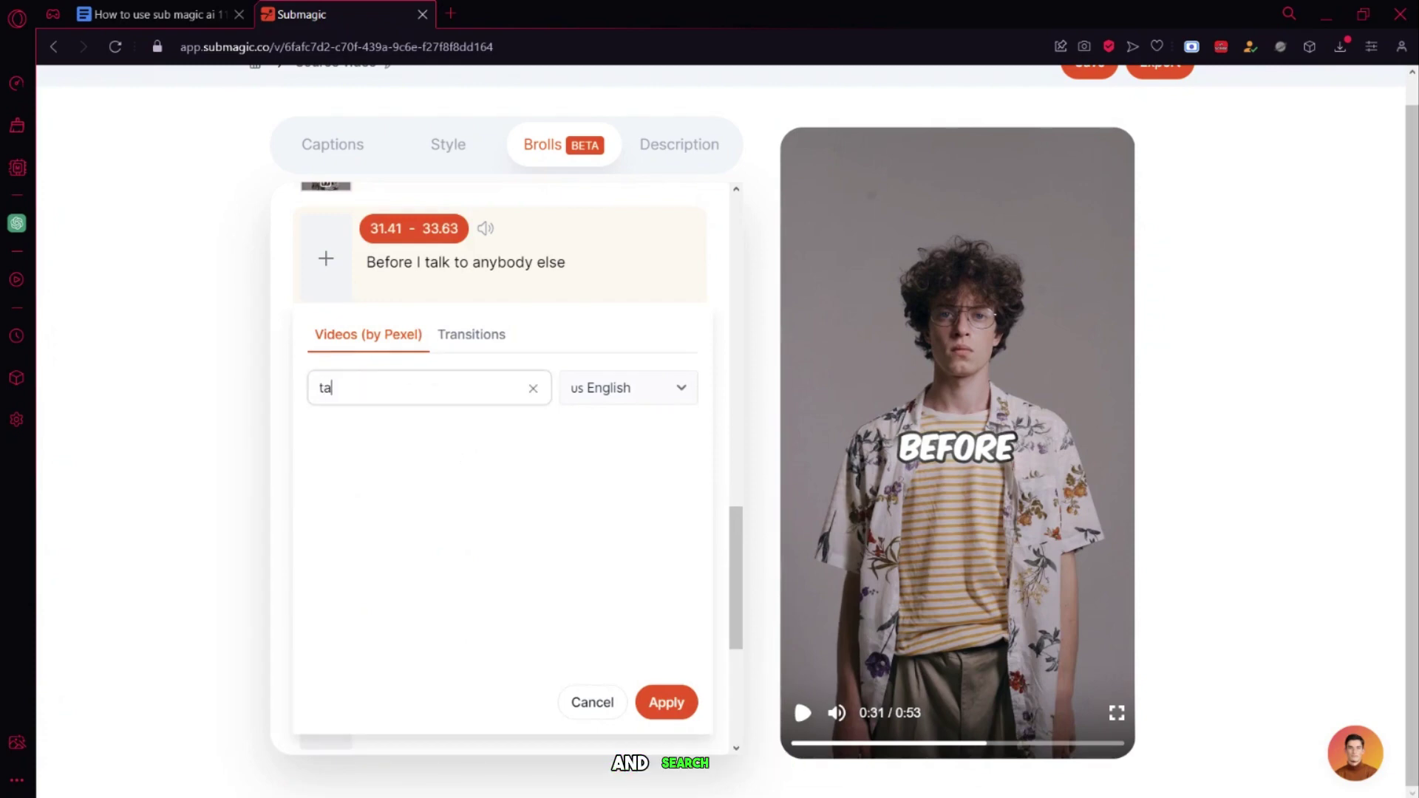
type("lk")
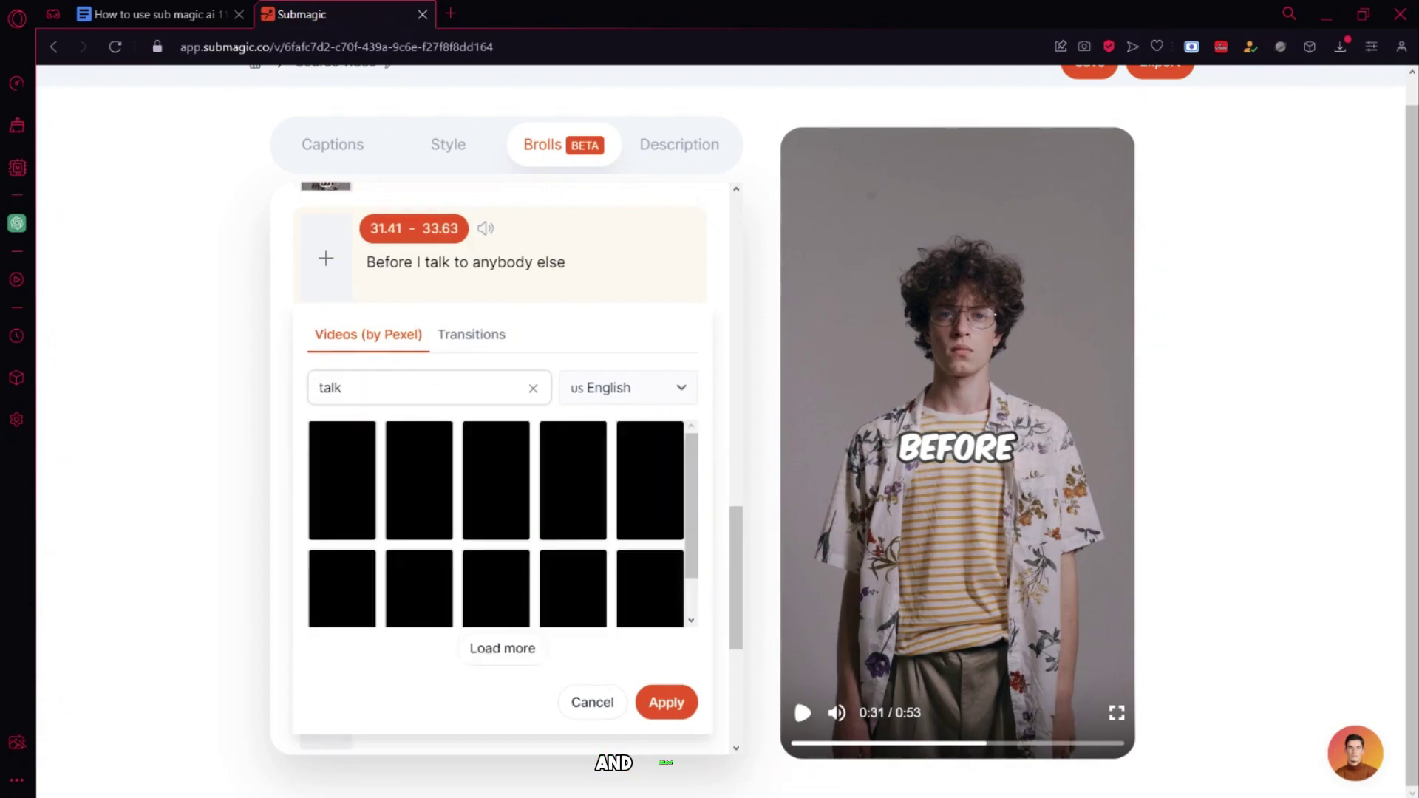
left_click(342, 483)
left_click(667, 707)
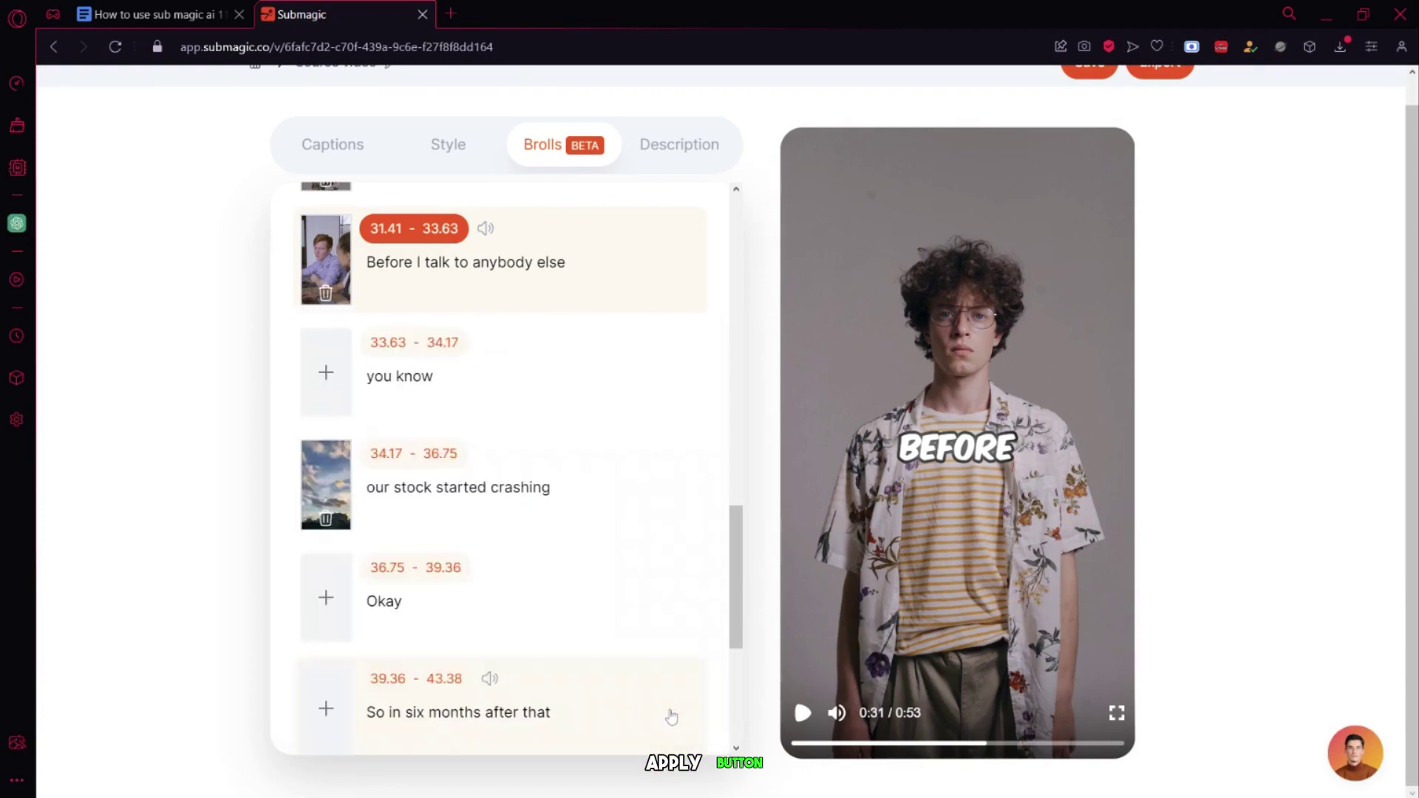
Choose the first 'you' result as B-roll for the you know line
left_click(332, 399)
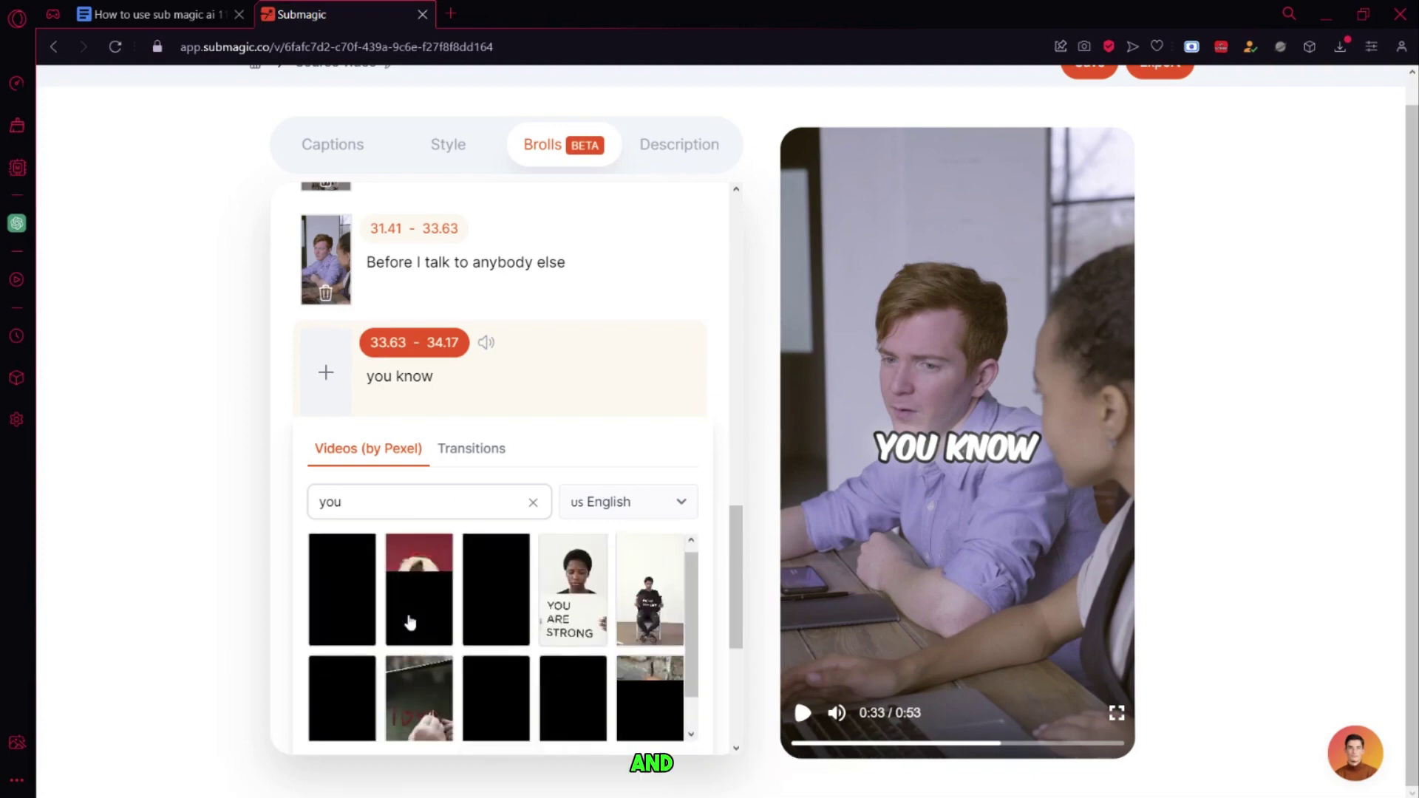
left_click(367, 608)
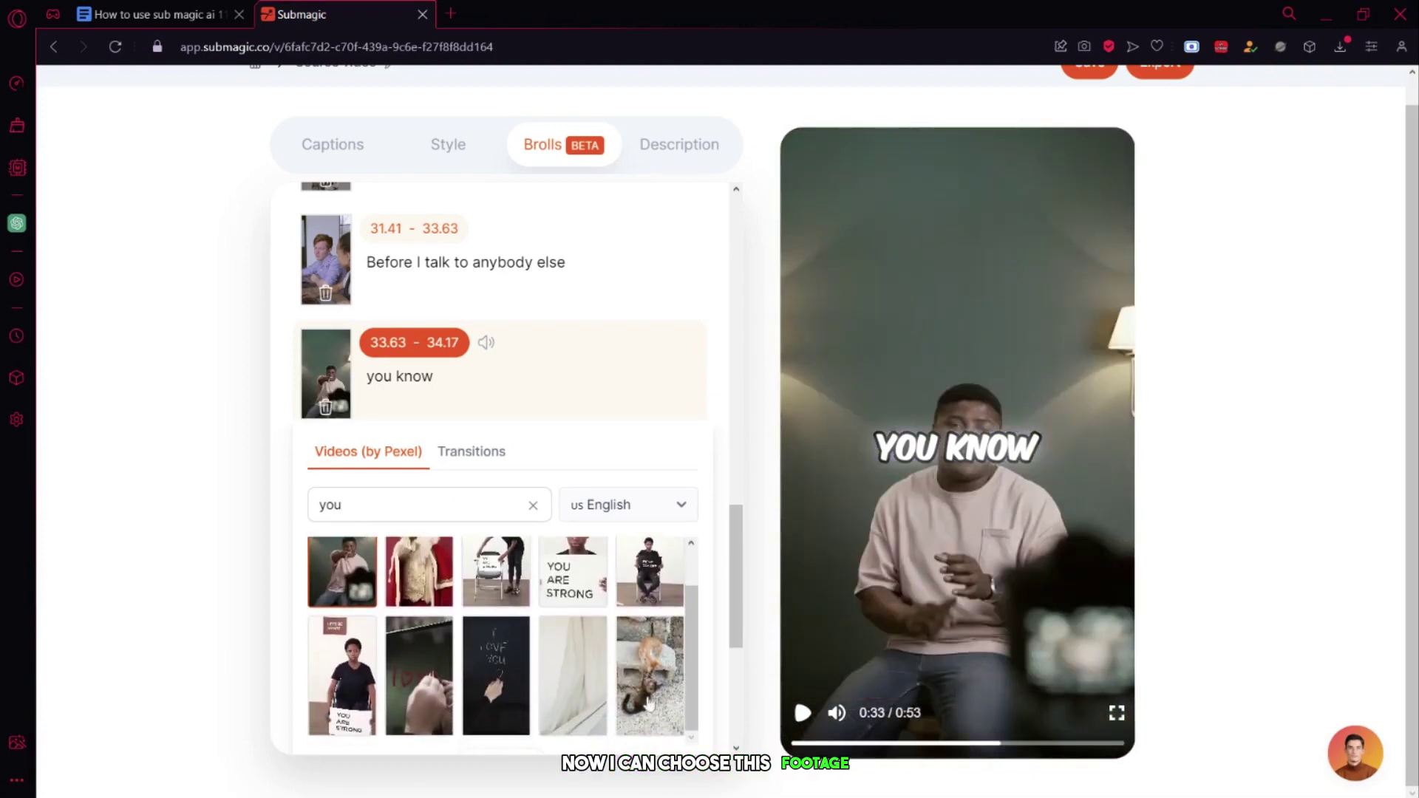
scroll(675, 498, "down", 5)
scroll(318, 480, "down", 1)
Add a phone stock-chart clip from a 'stock' search to the share-price line
left_click(322, 483)
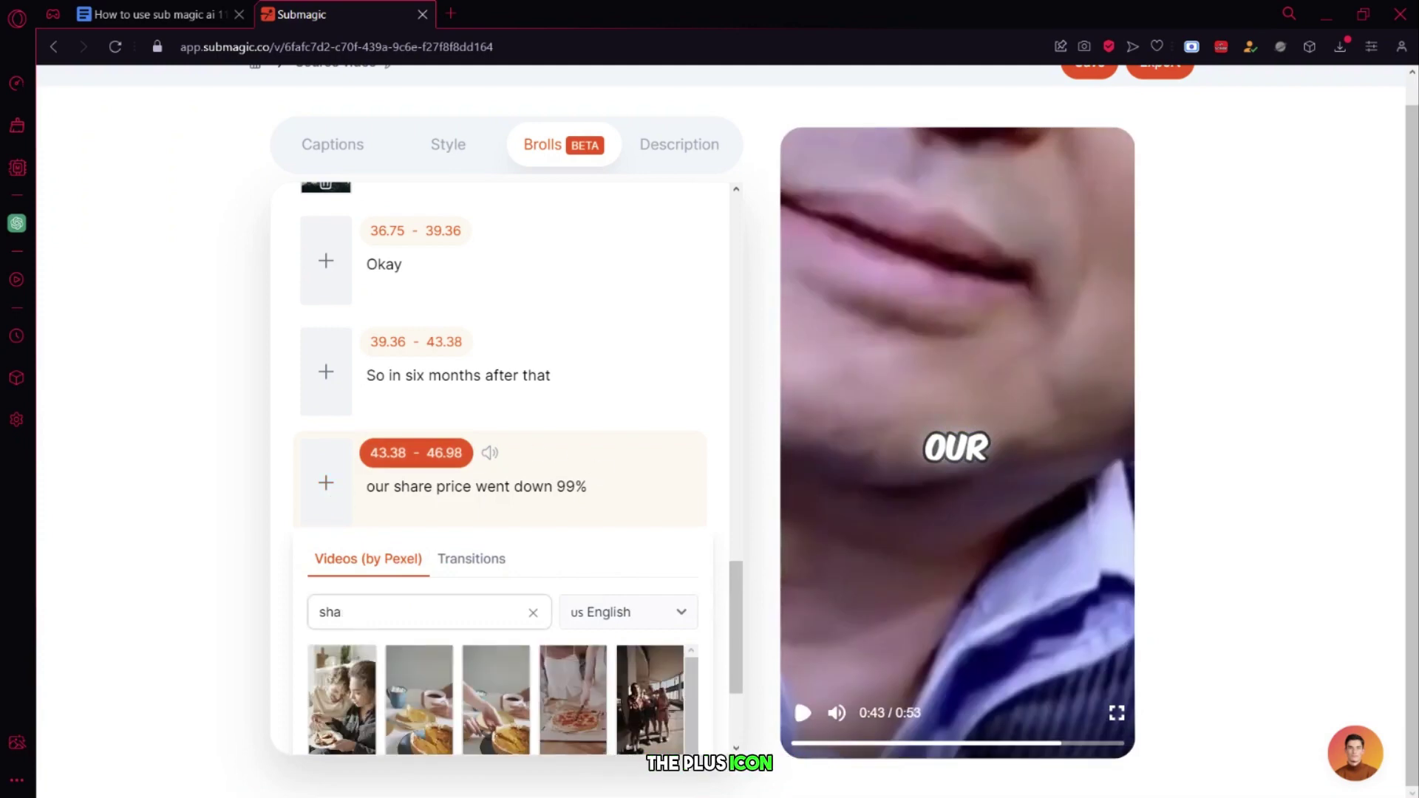
type("stock")
scroll(503, 518, "down", 3)
left_click(437, 522)
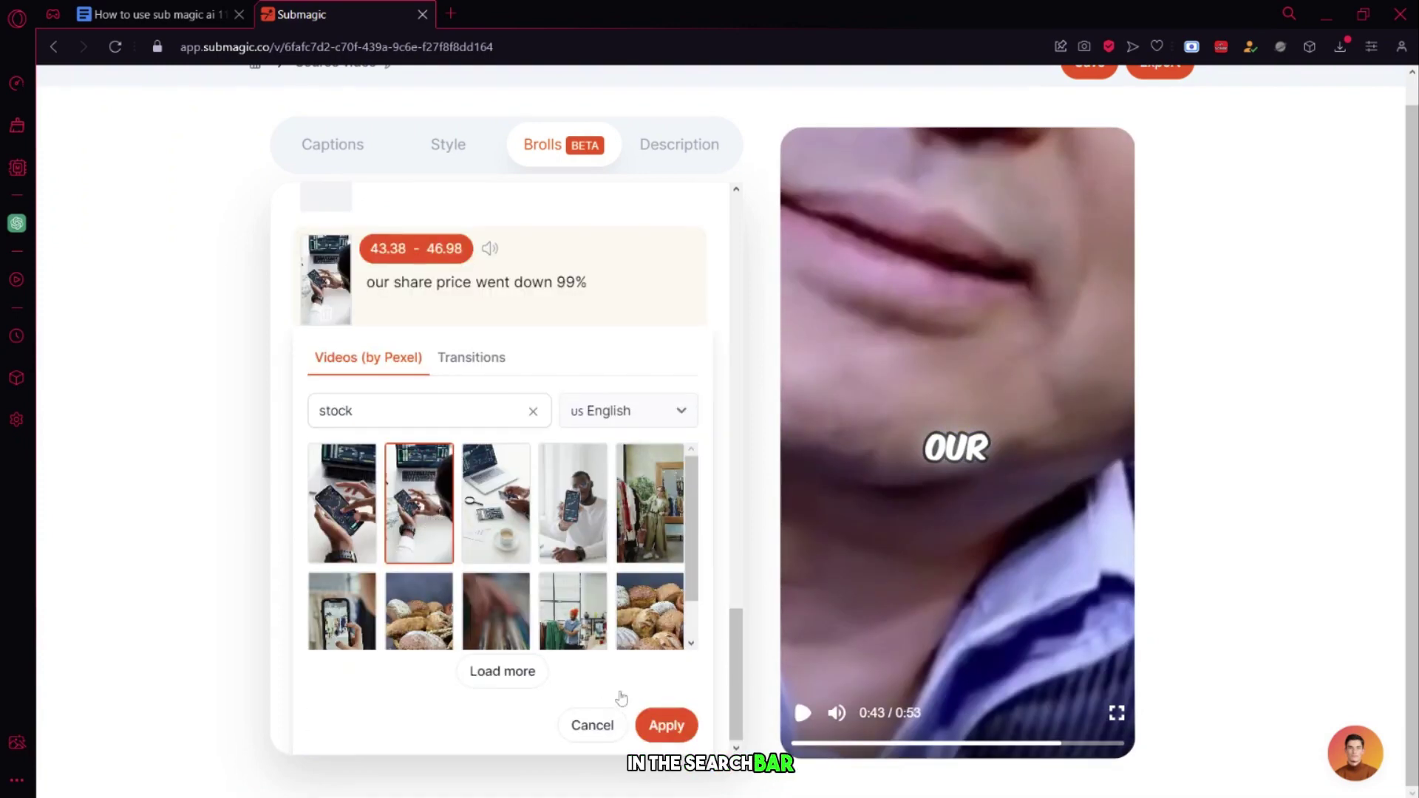
left_click(677, 726)
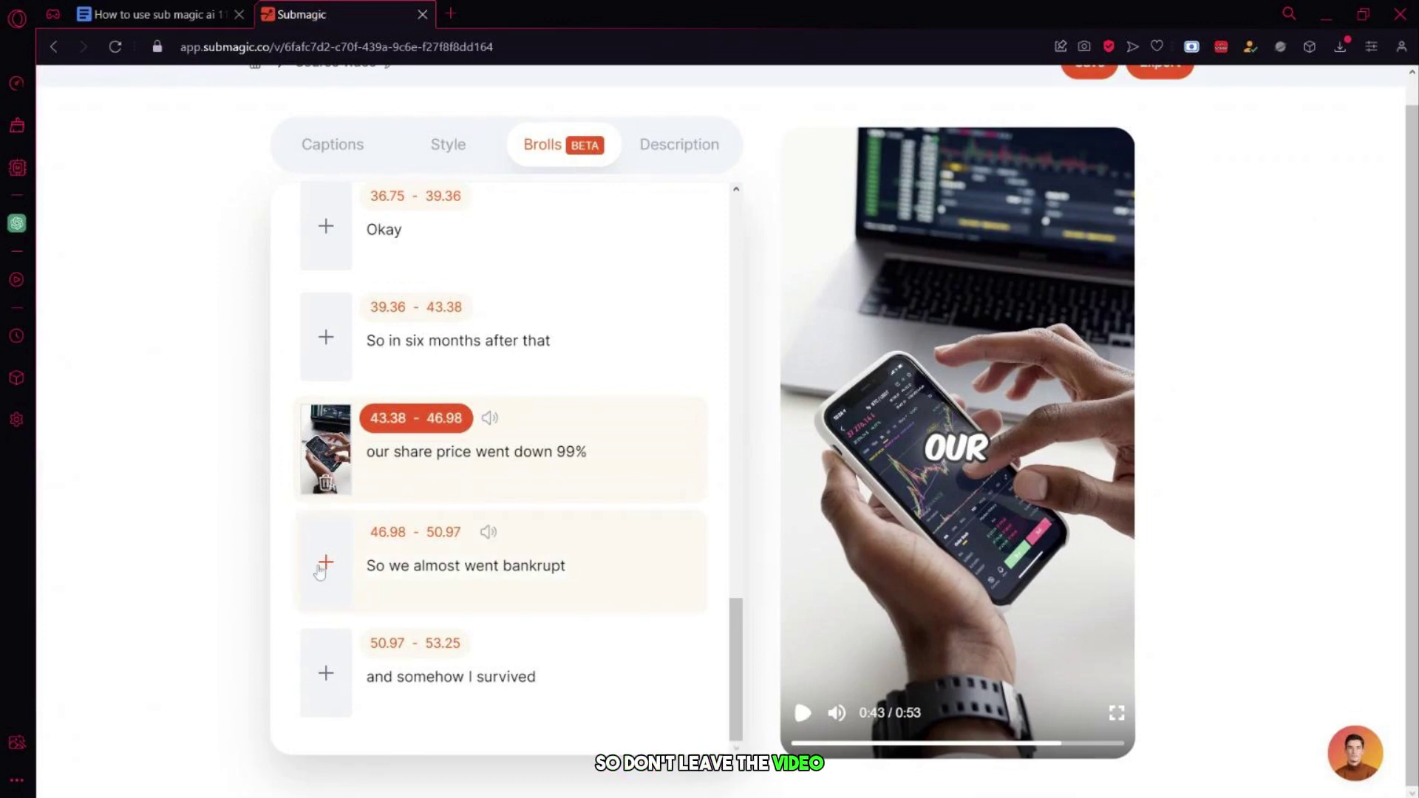
Add a woman clip from an 'okay' search to the Okay line
left_click(332, 259)
type("okay")
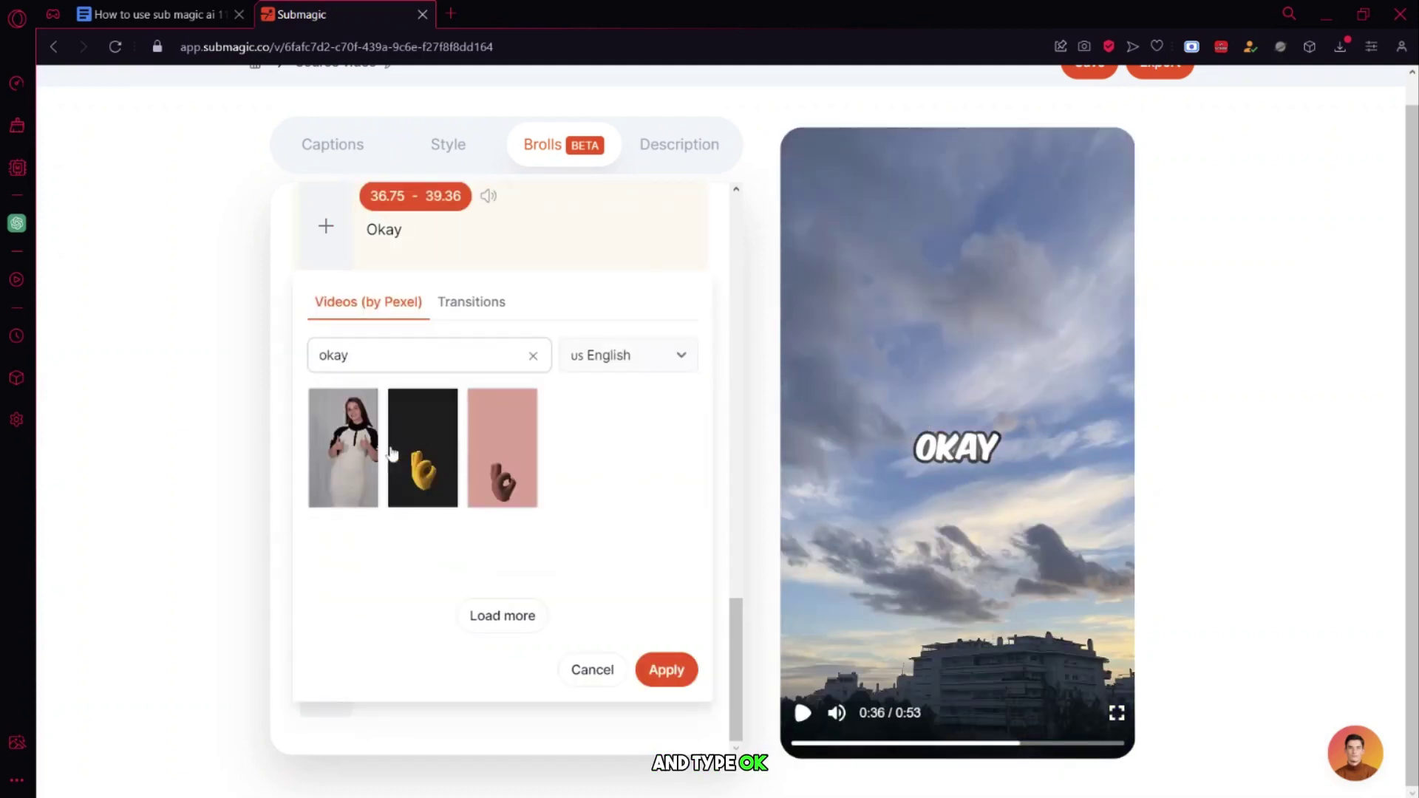
left_click(379, 453)
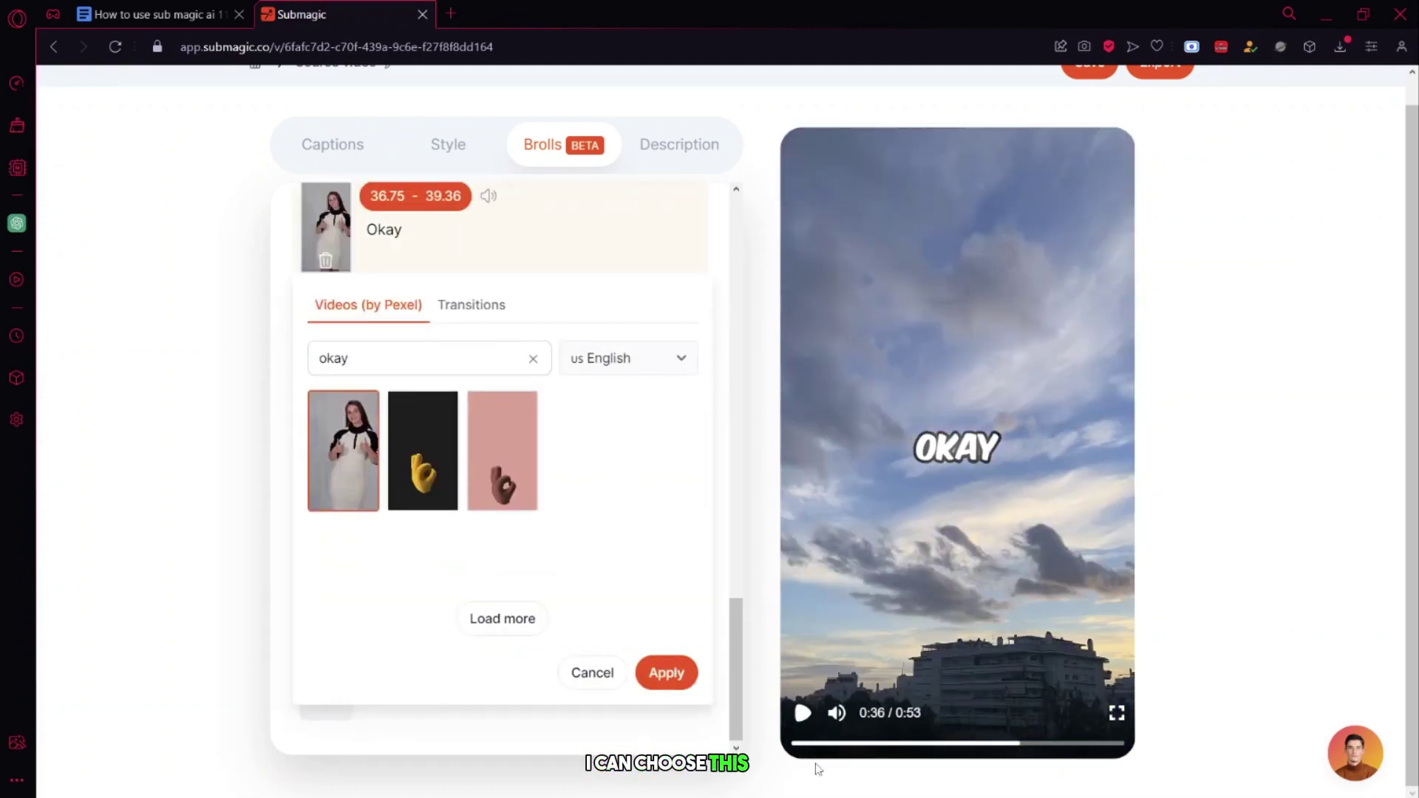
left_click(674, 673)
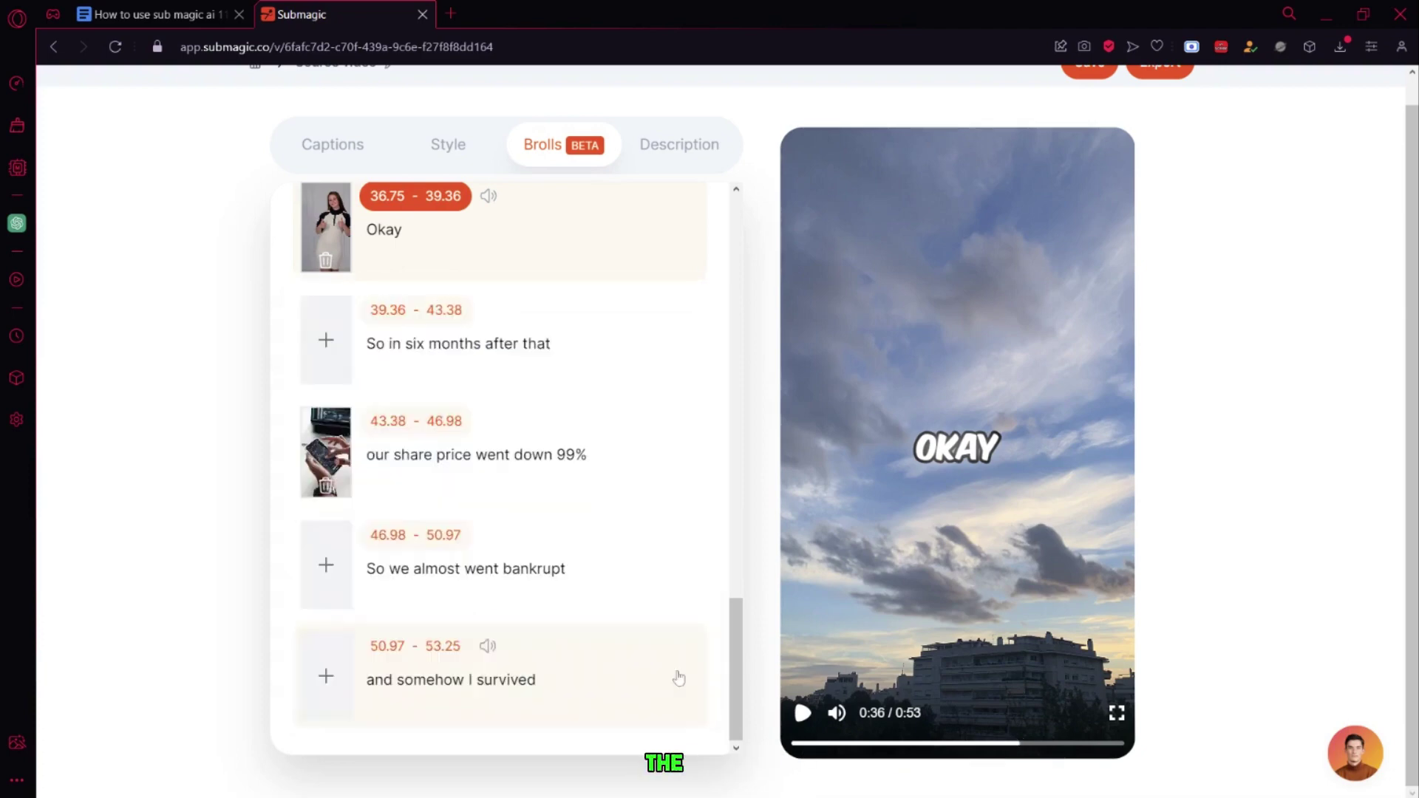
Attach a woman-in-sweater clip from an 'after' search to the six-months line
left_click(326, 340)
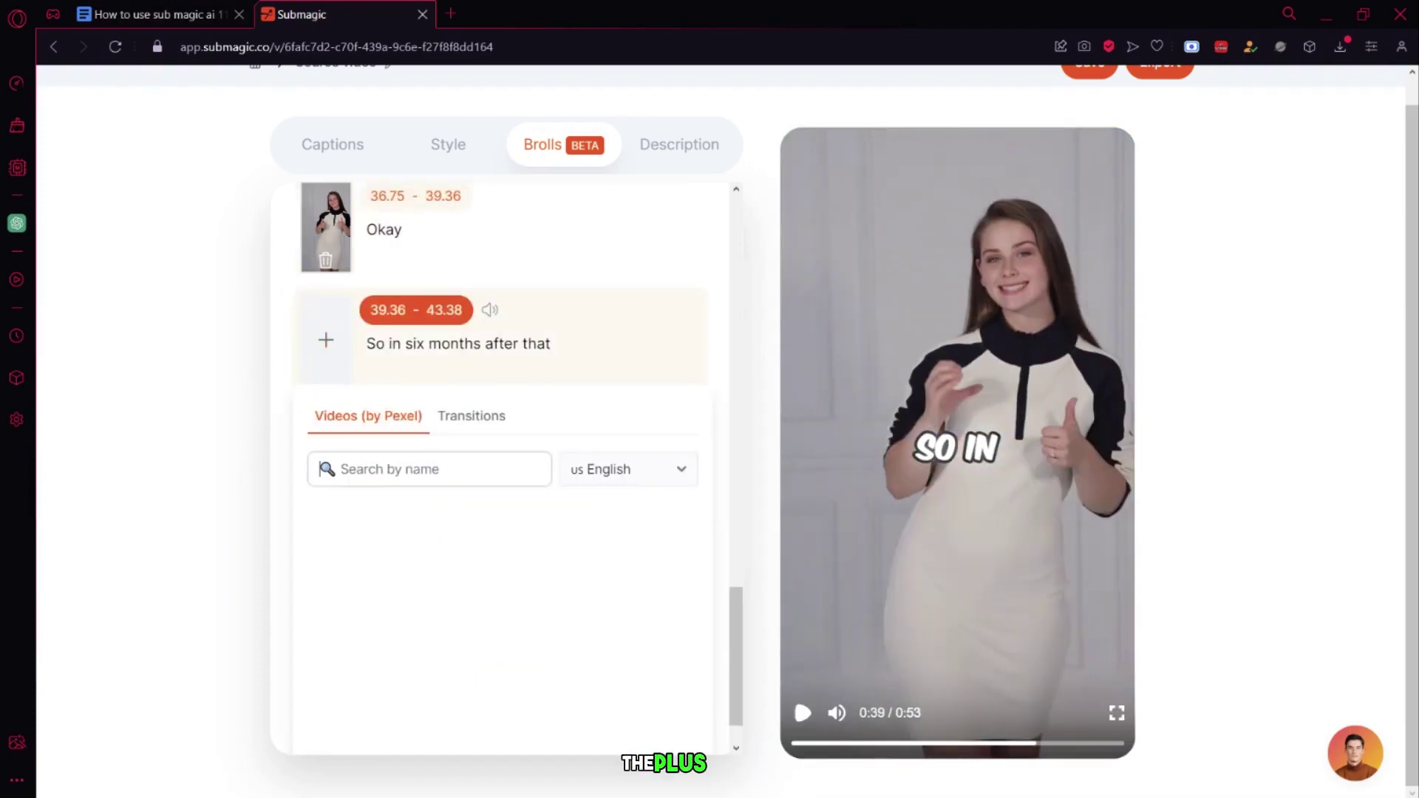
type("after")
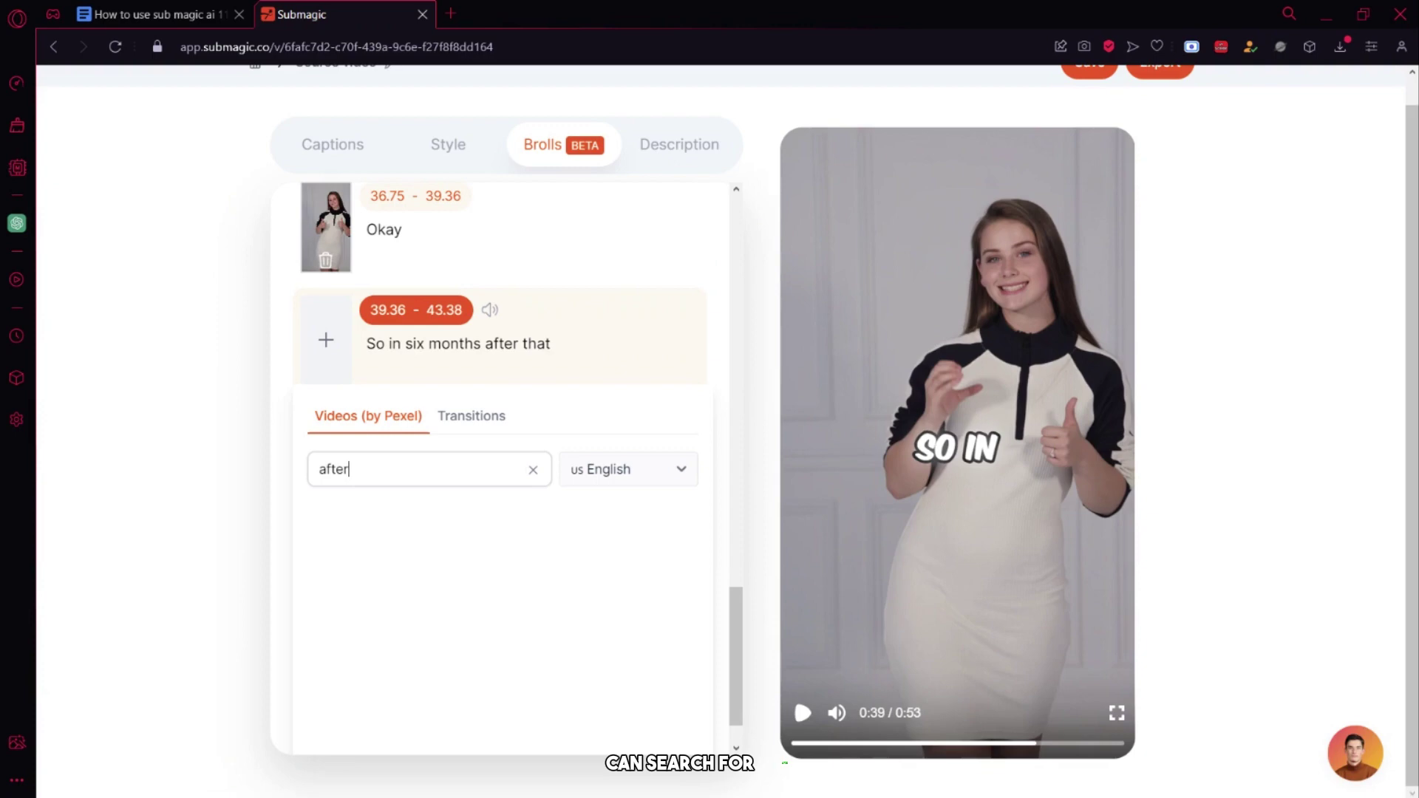
key("Return")
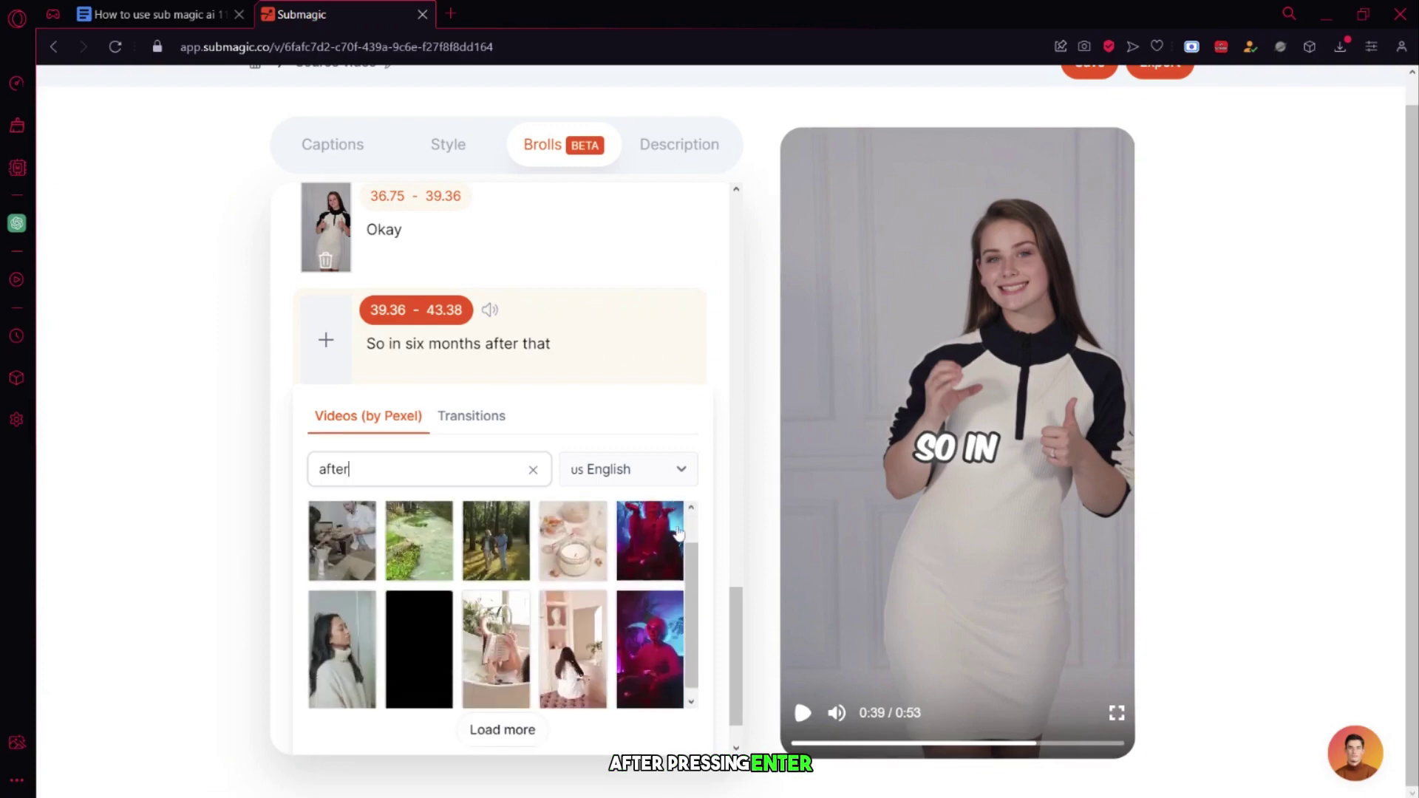
left_click(338, 674)
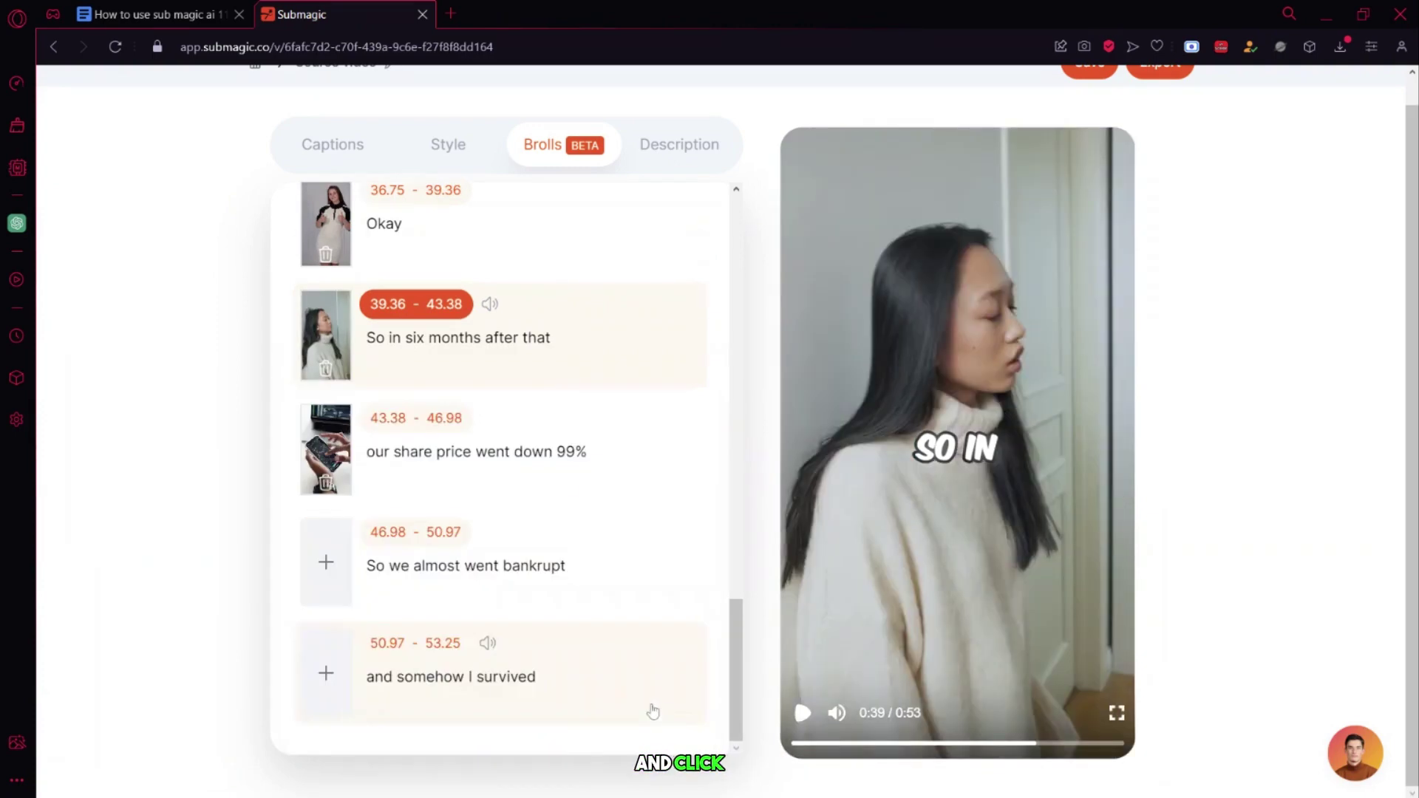
Add the first 'share price' phone chart clip to the went-bankrupt line
left_click(332, 585)
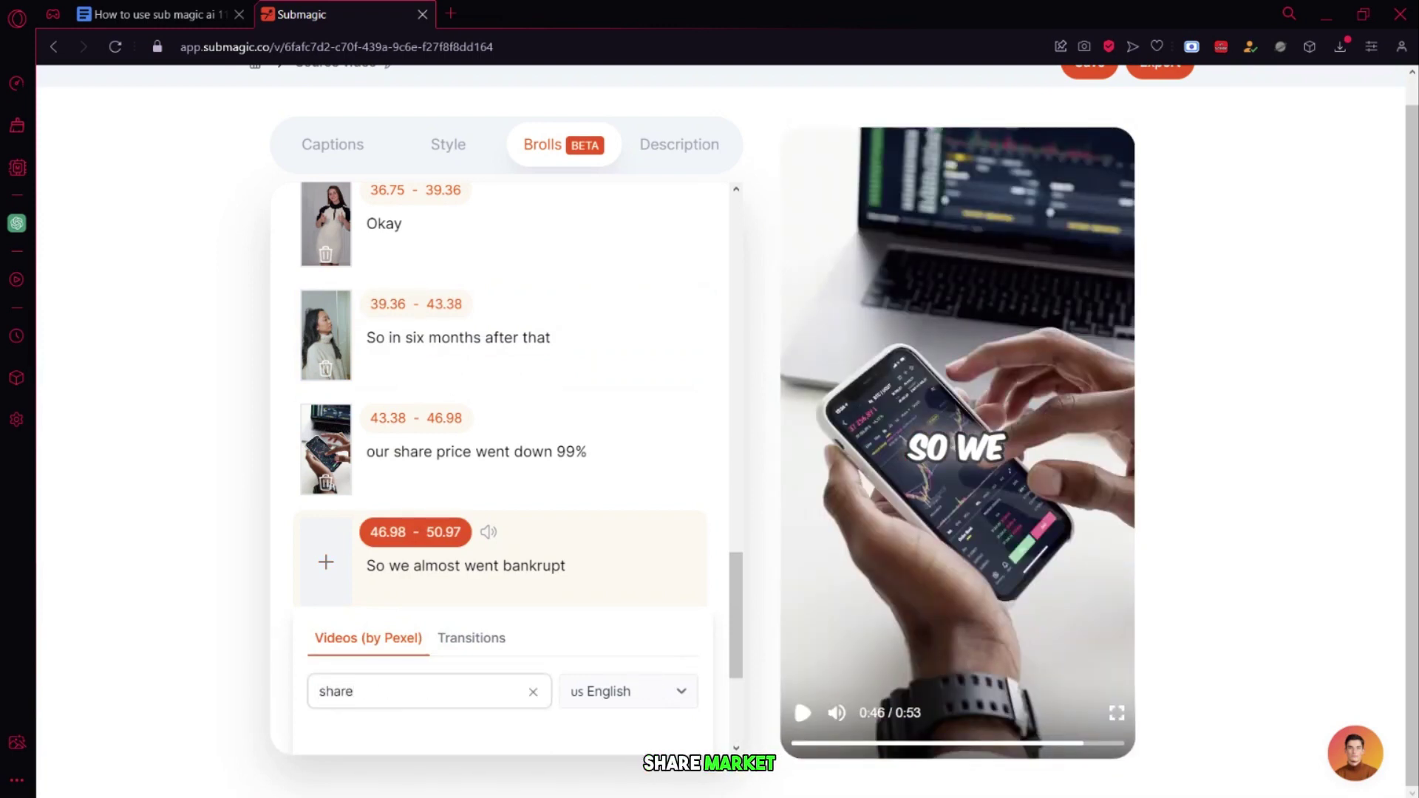
type("price")
scroll(348, 540, "down", 4)
left_click(347, 539)
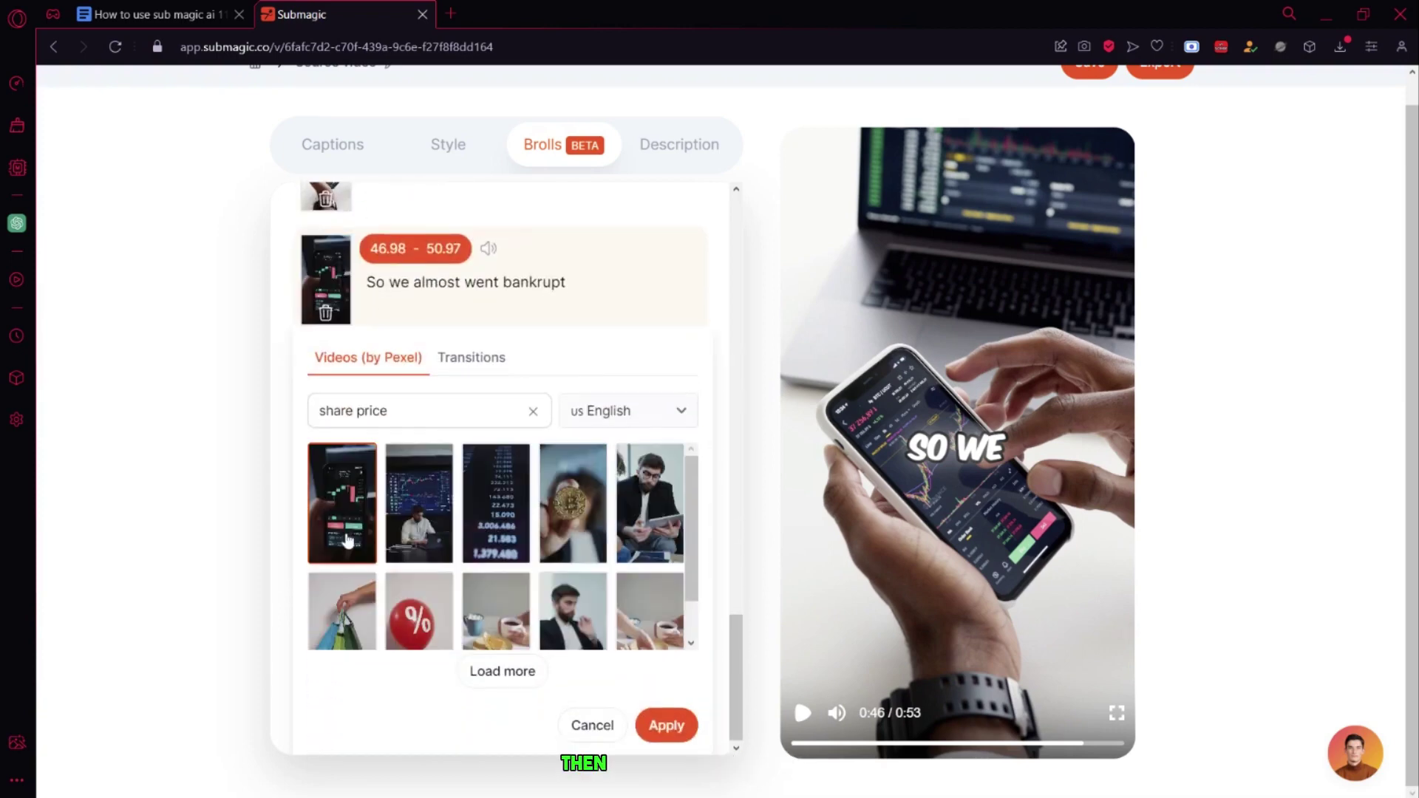
left_click(666, 725)
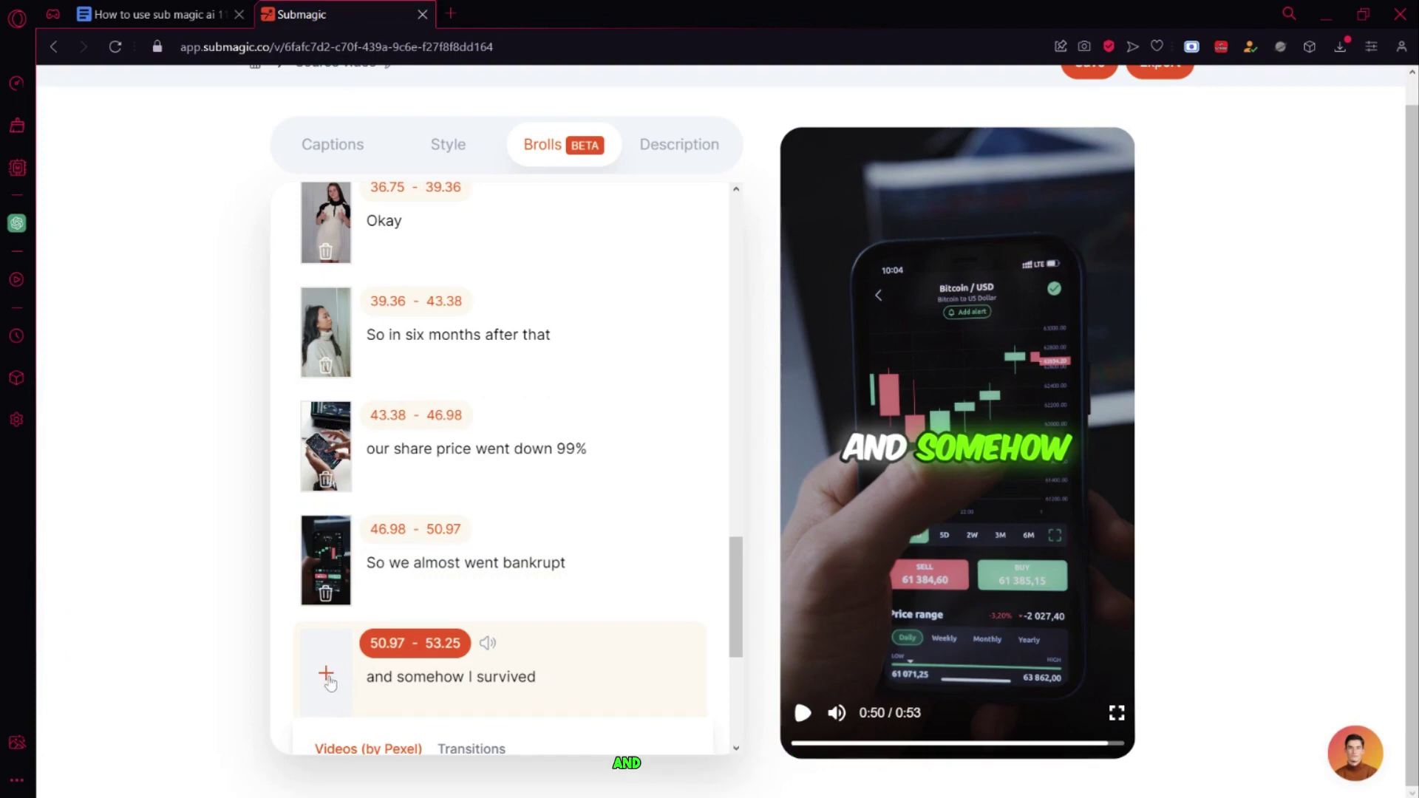
Add a Pexels 'survive' clip to the final survived line
left_click(326, 675)
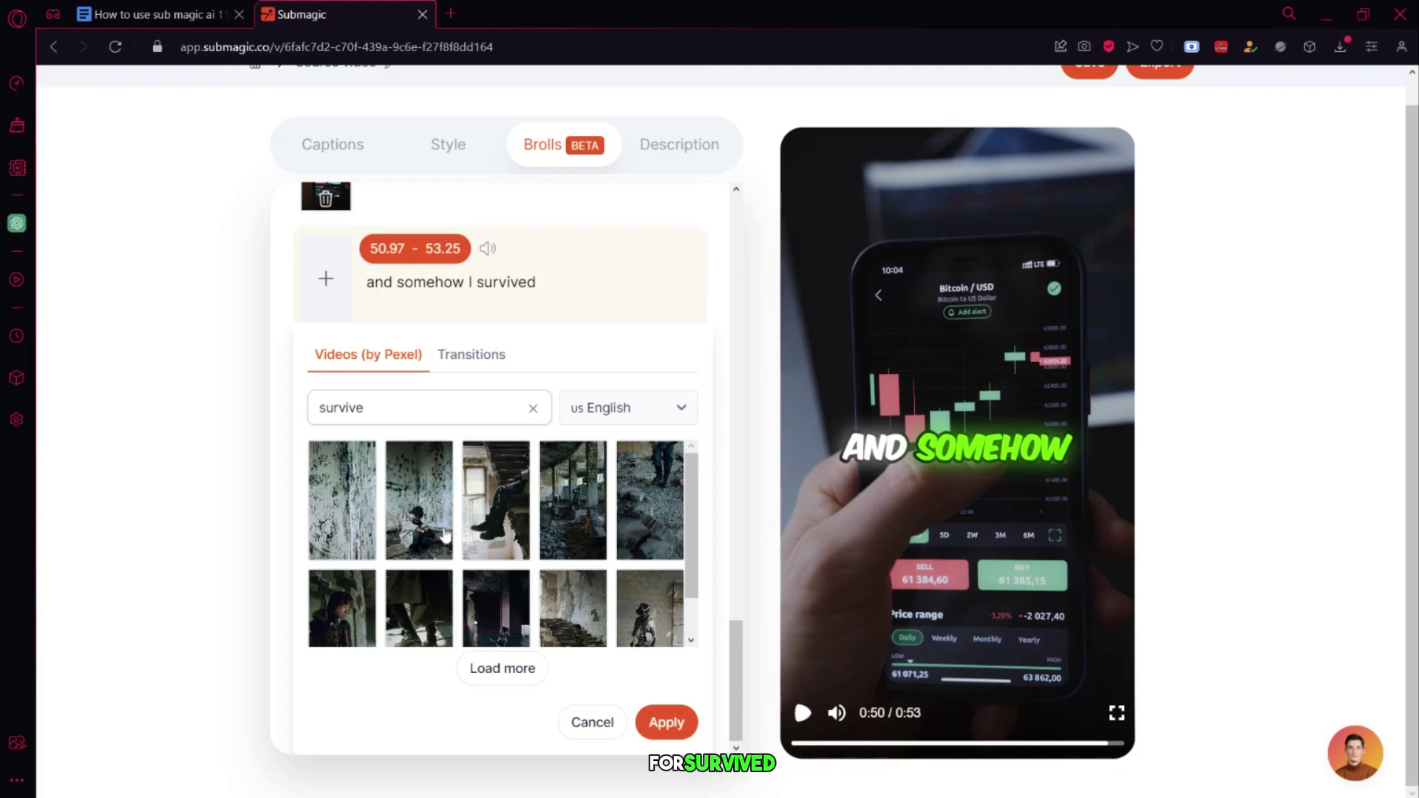
left_click(433, 534)
left_click(669, 723)
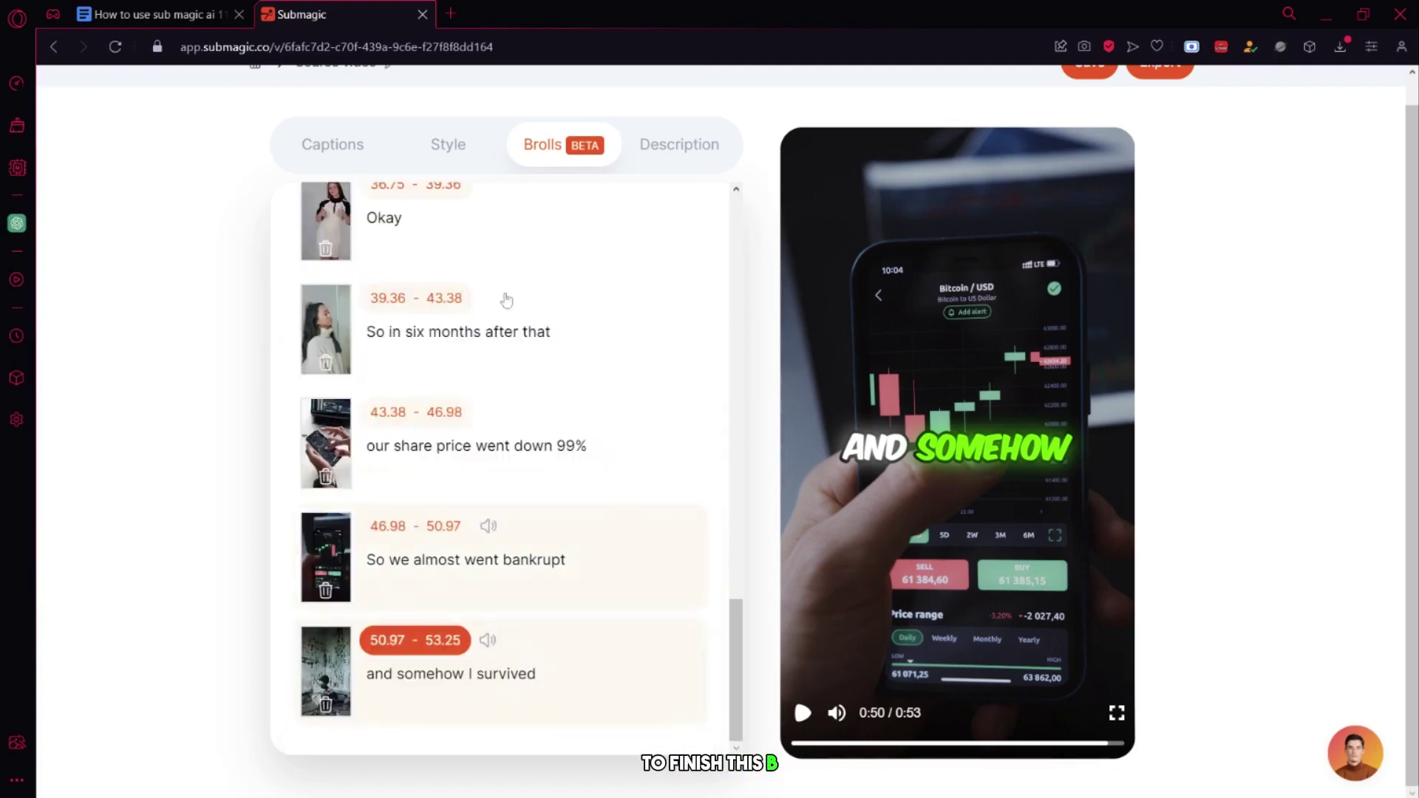
scroll(486, 433, "up", 15)
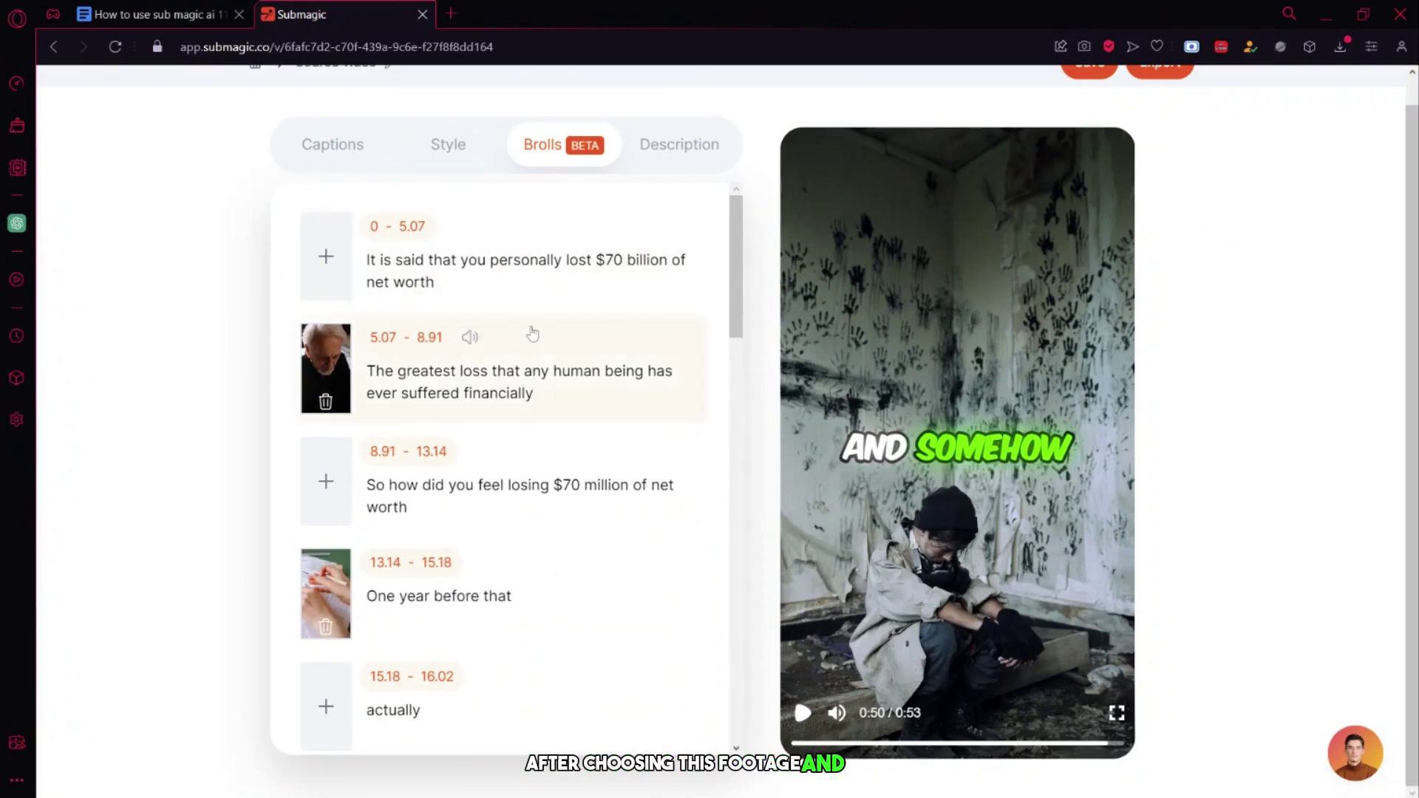
Generate the AI description with hashtags like #Finance and #SuccessStory
scroll(529, 330, "up", 1)
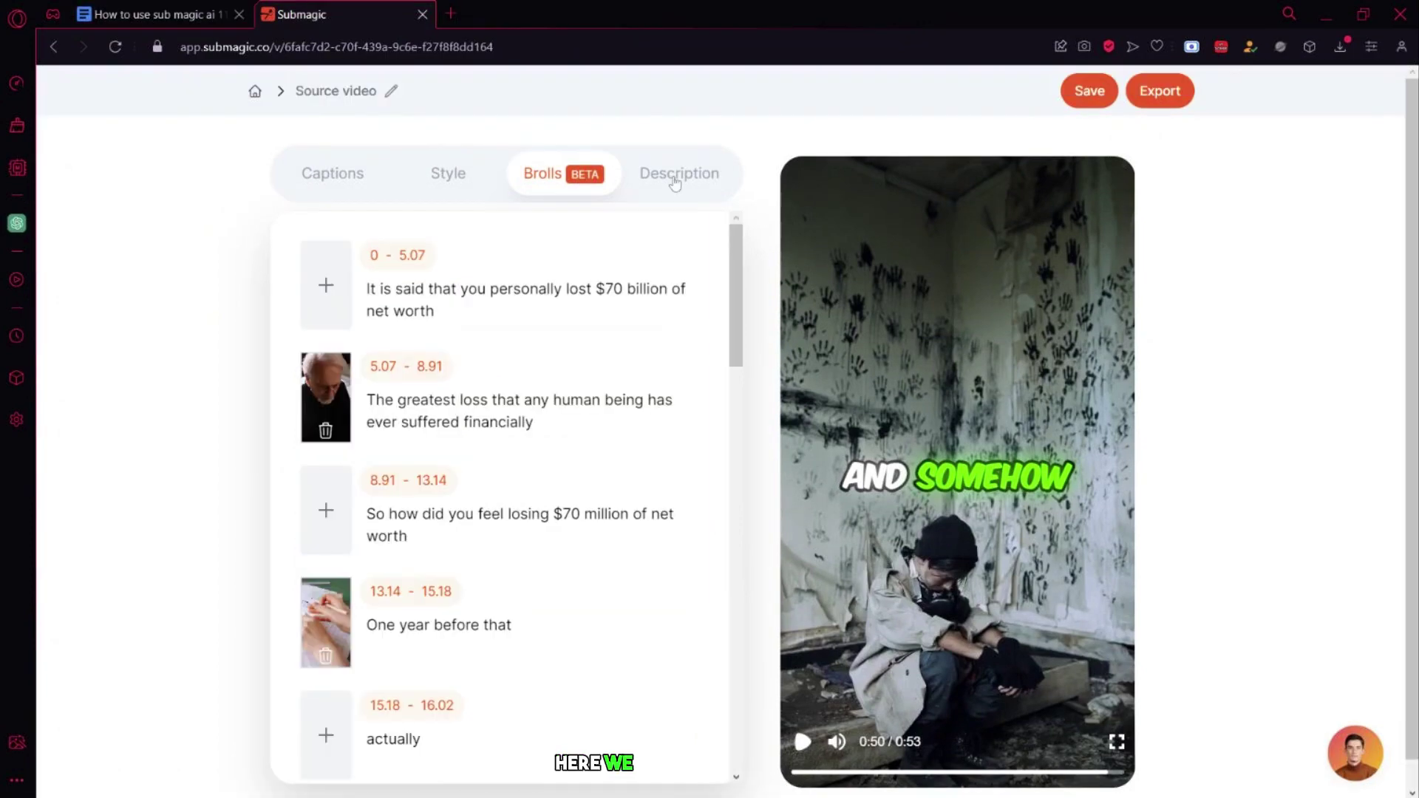
left_click(674, 174)
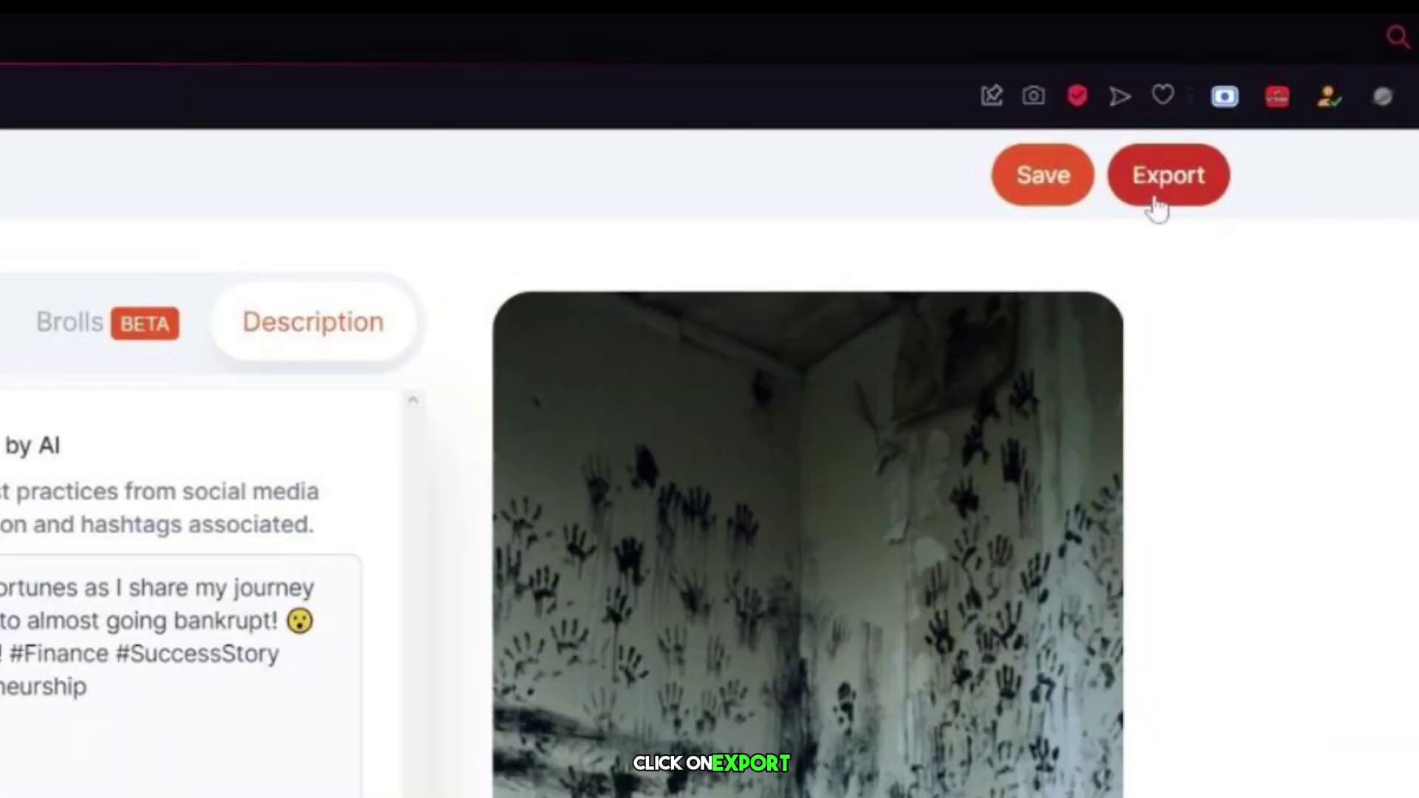
Export and download the Beast-captioned video with its B-roll
left_click(1156, 201)
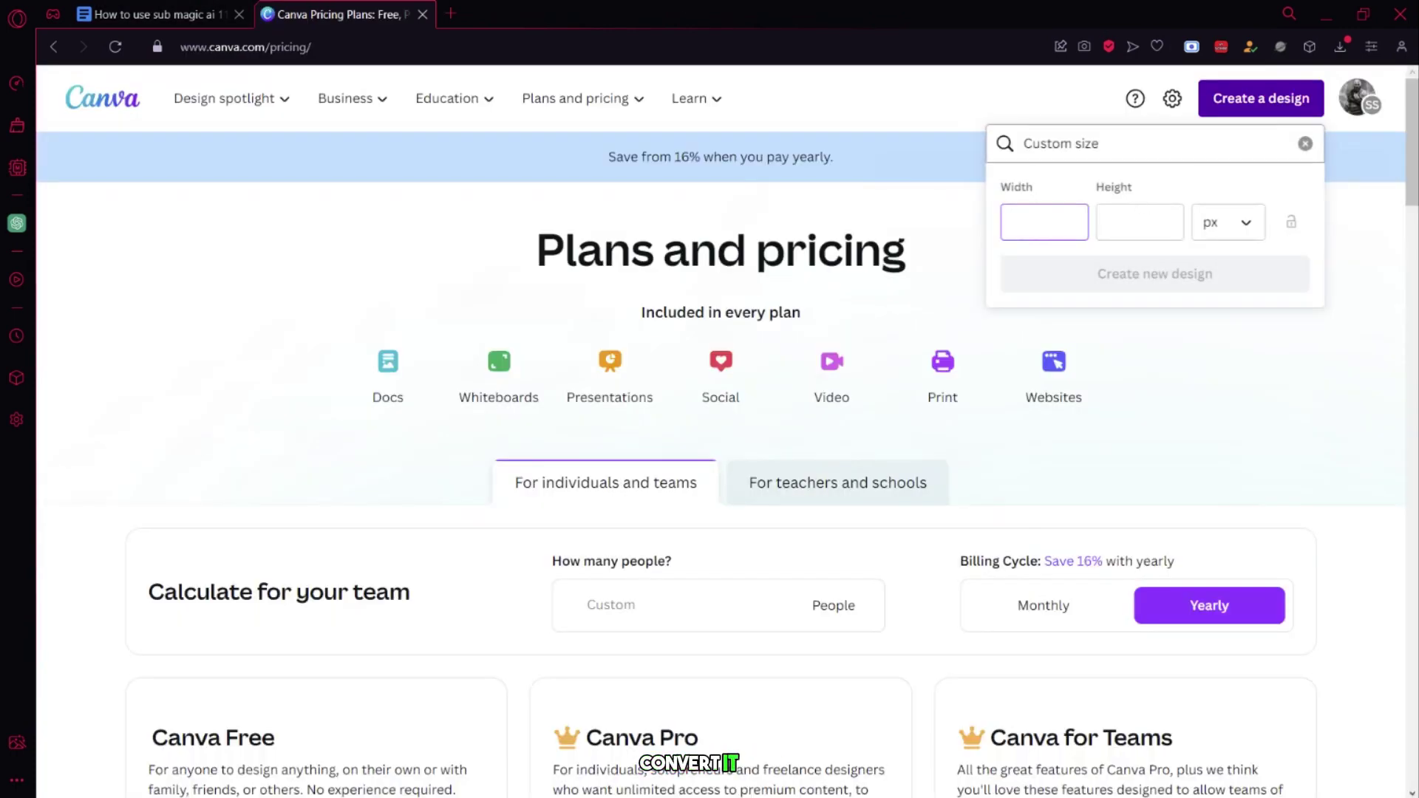
Browse Canva's design types to start a new Mobile Video design
left_click(1302, 143)
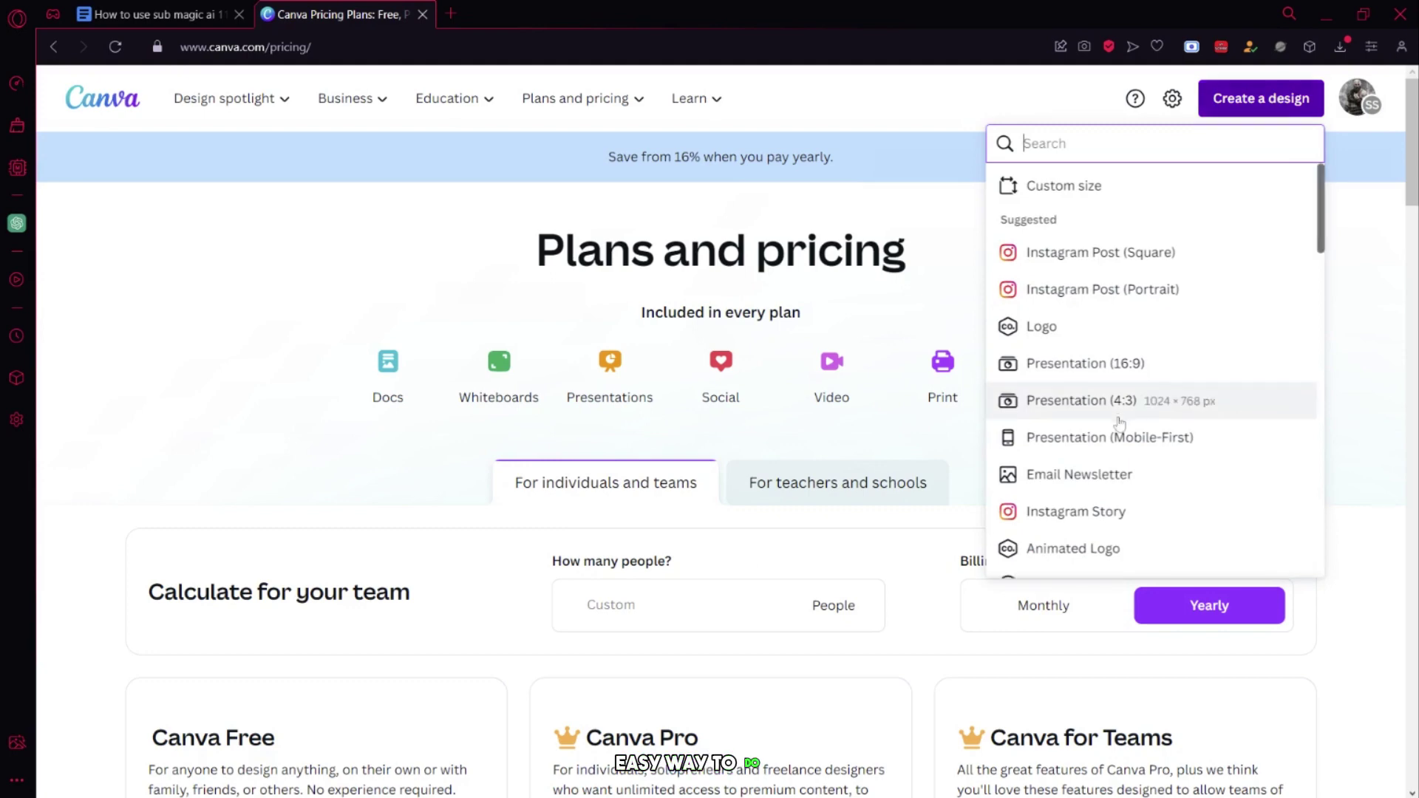
scroll(1119, 423, "down", 10)
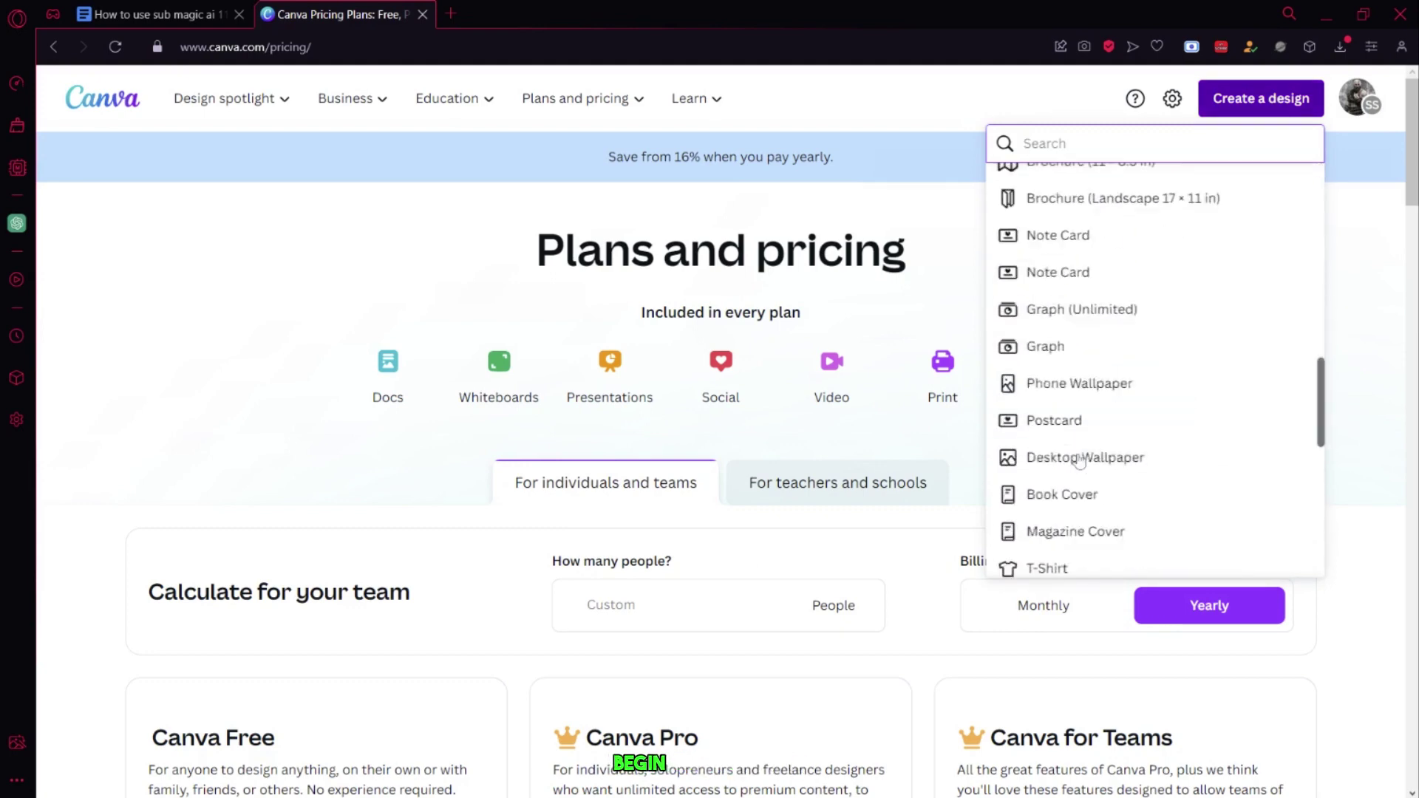
scroll(1080, 461, "down", 2)
scroll(1148, 266, "up", 8)
scroll(1142, 249, "up", 3)
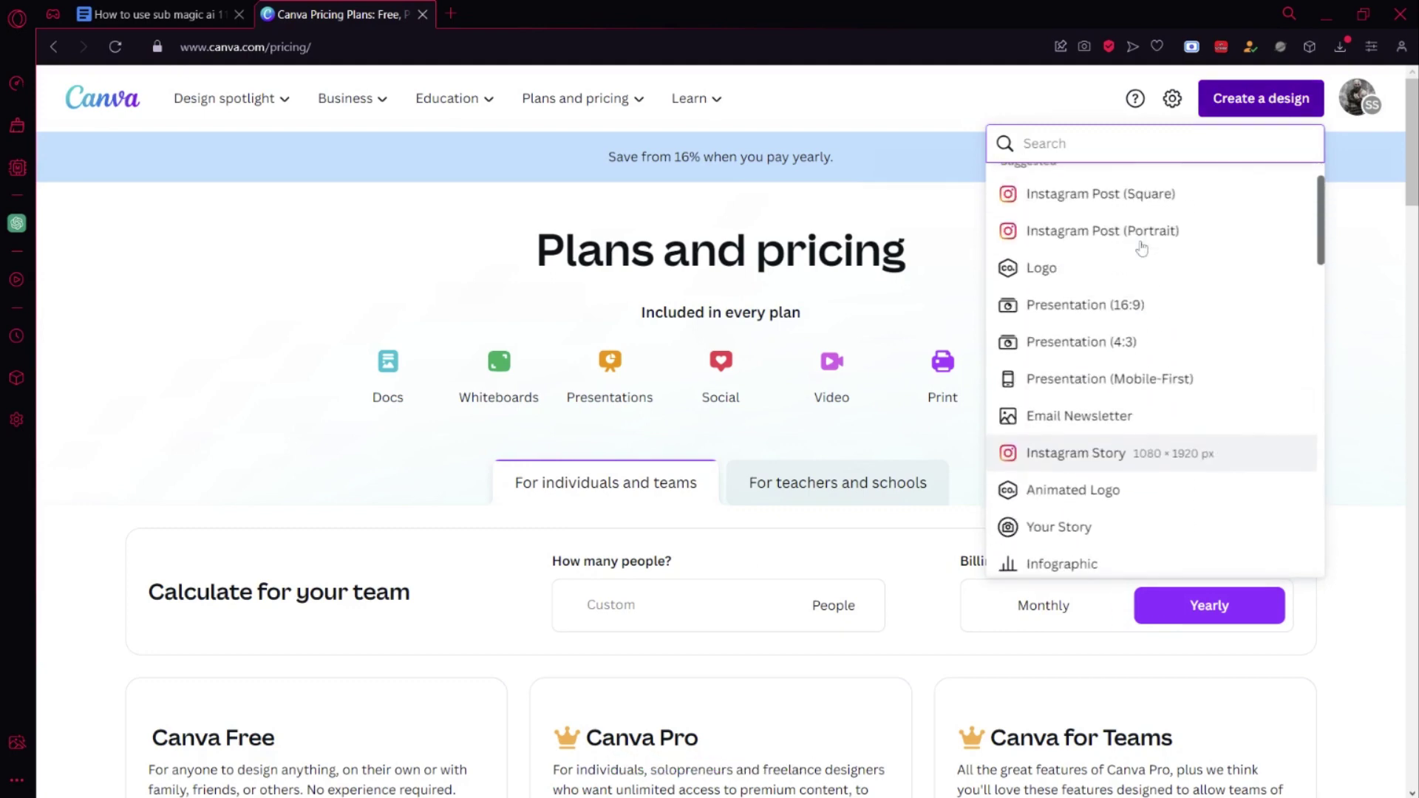
scroll(1145, 251, "up", 1)
scroll(1138, 414, "down", 5)
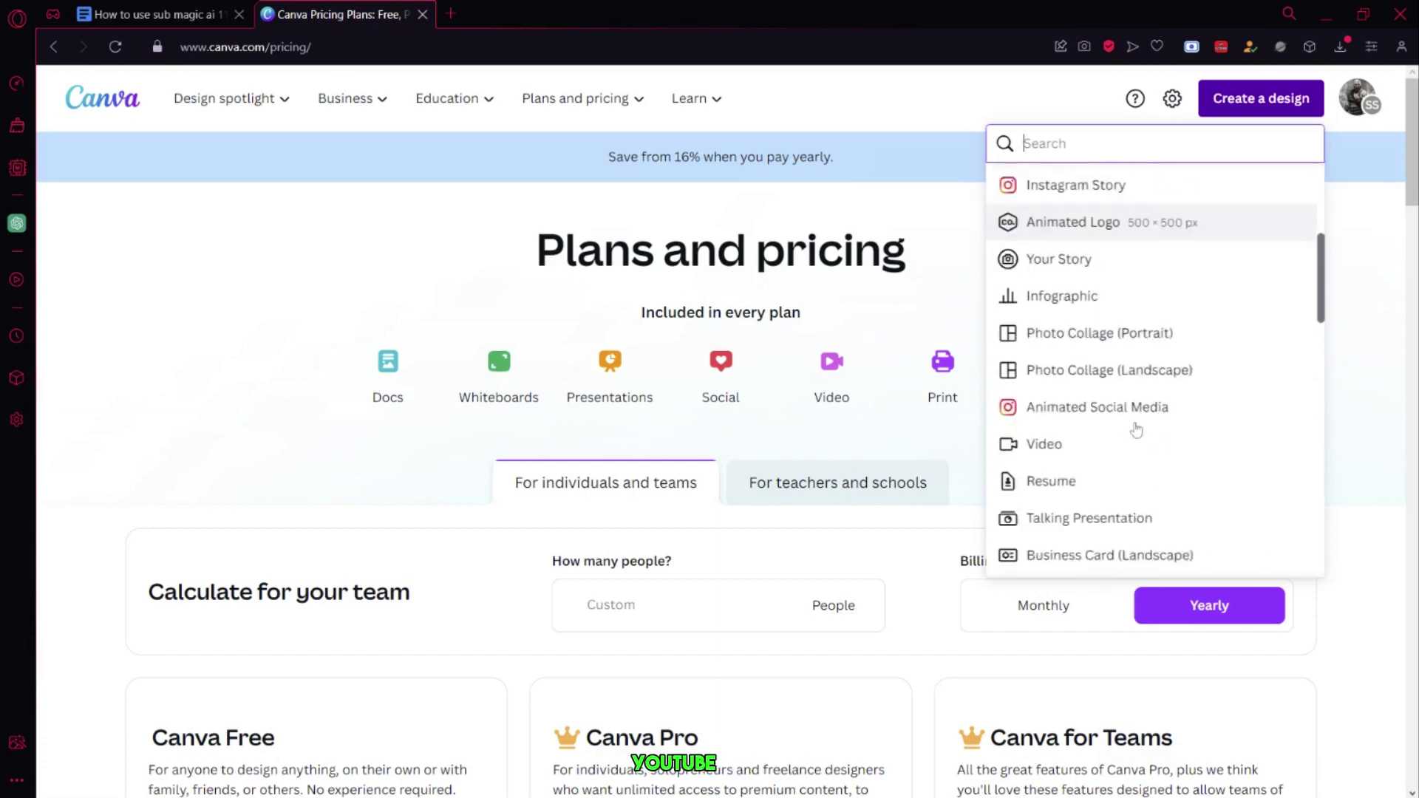
scroll(1136, 430, "down", 12)
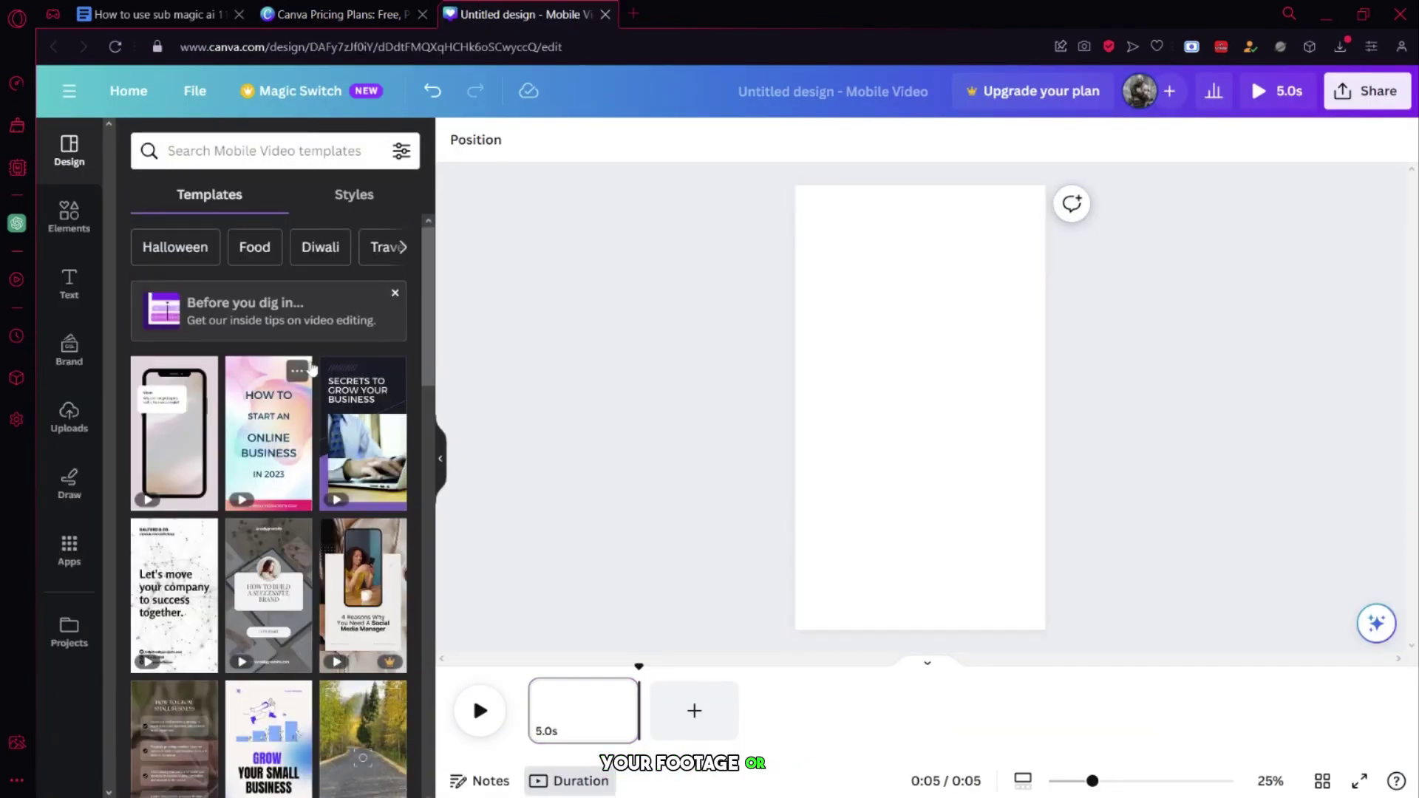
Add the uploaded 19.8 s car clip from Uploads > Videos to the design
left_click(69, 414)
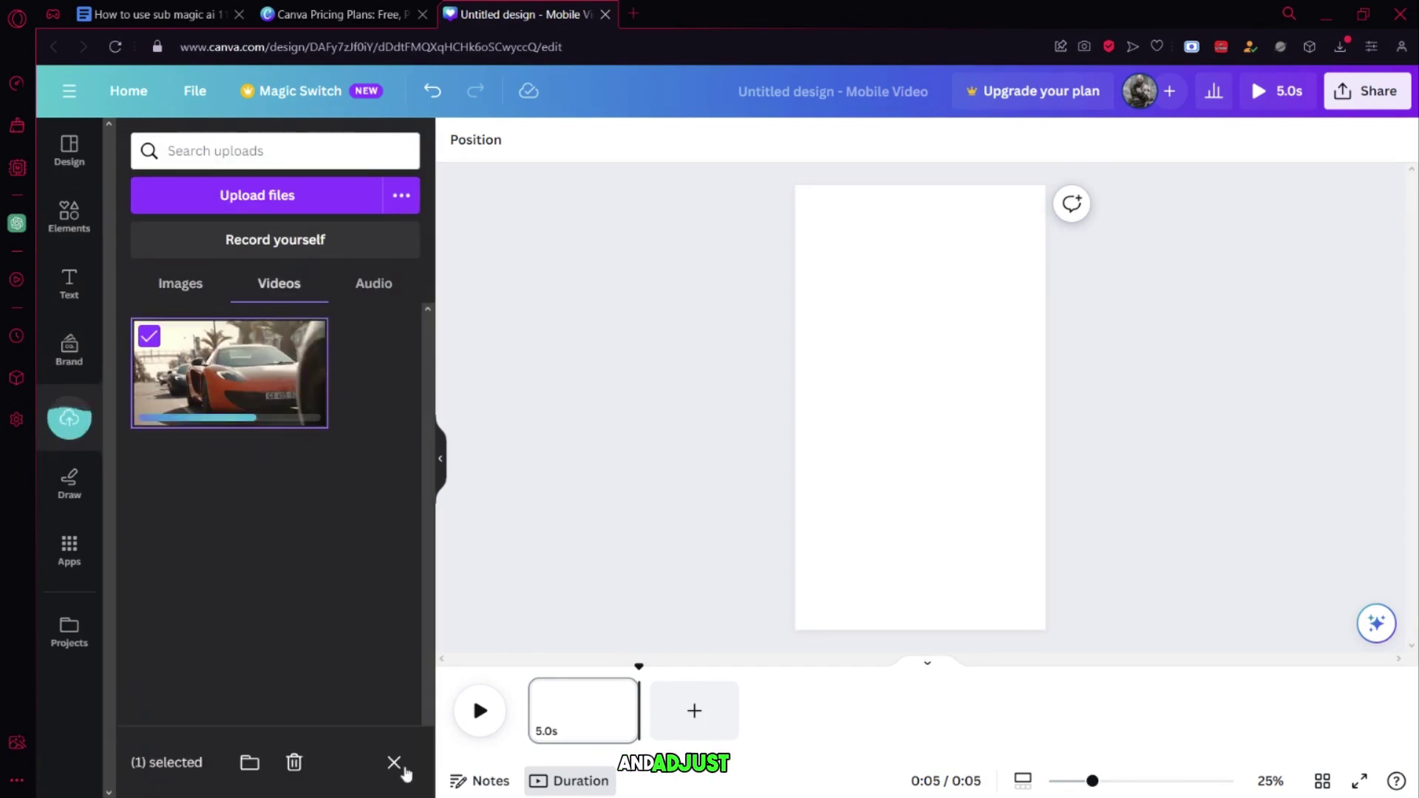
left_click(397, 765)
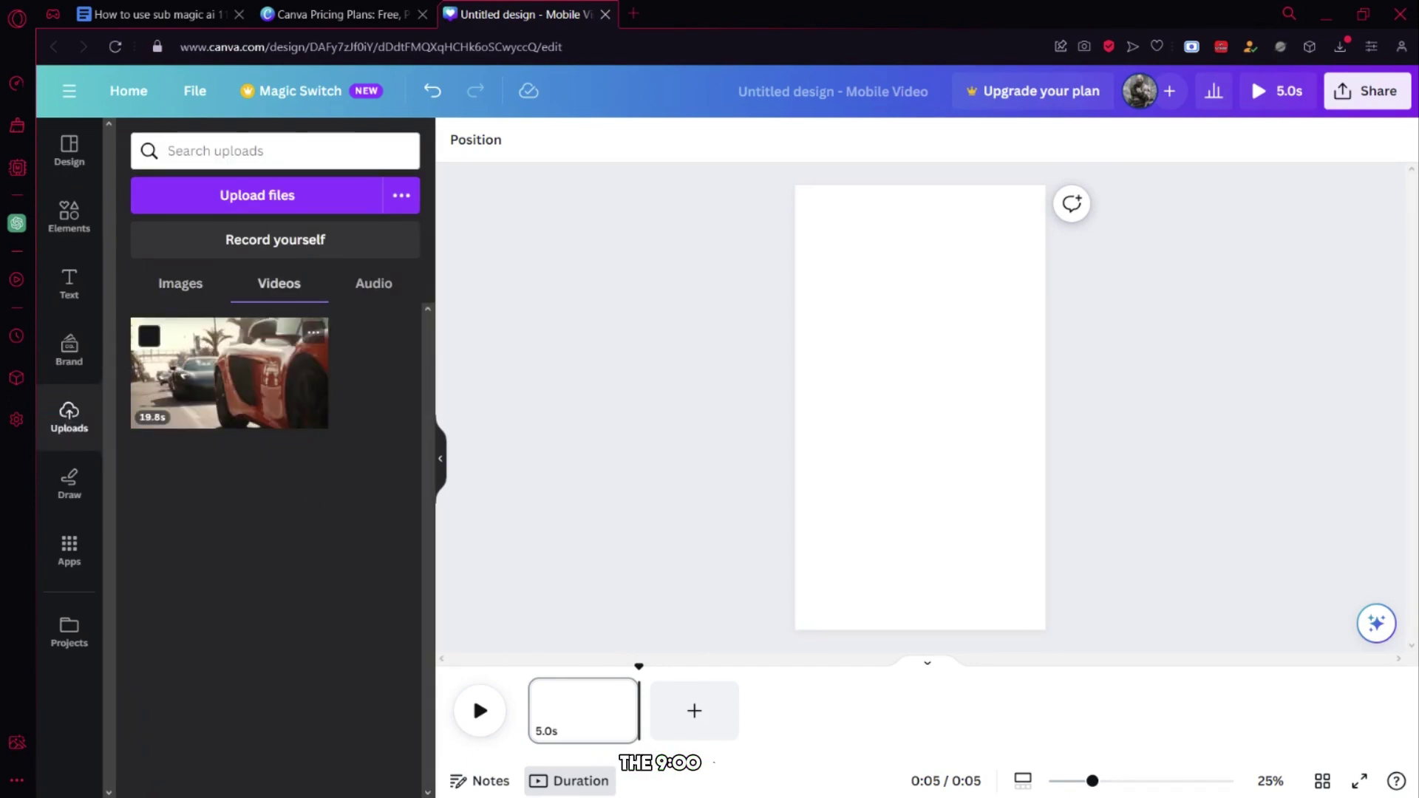
left_click(229, 373)
Download the design as an MP4 video and close the how-to document tab
left_click(1359, 106)
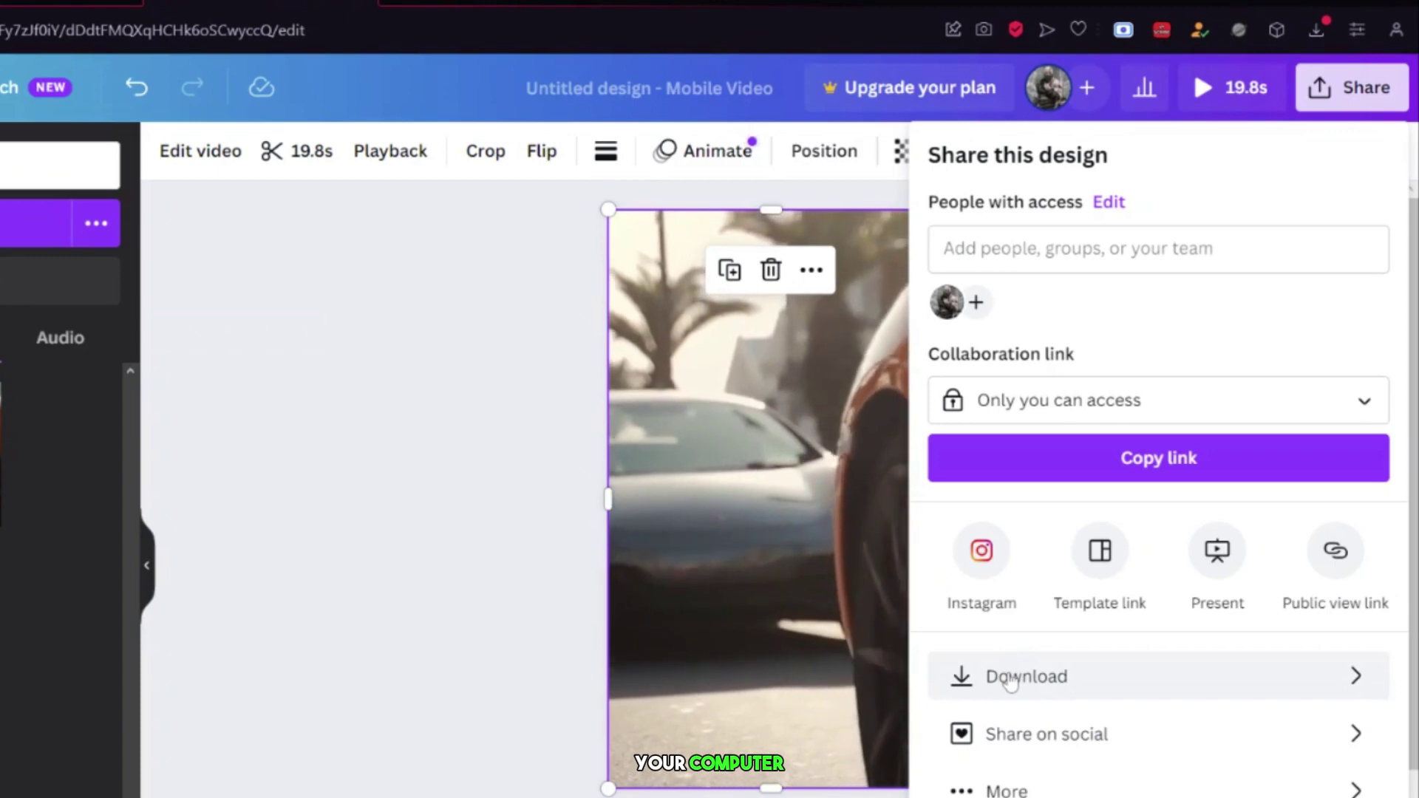
left_click(1010, 681)
left_click(1119, 468)
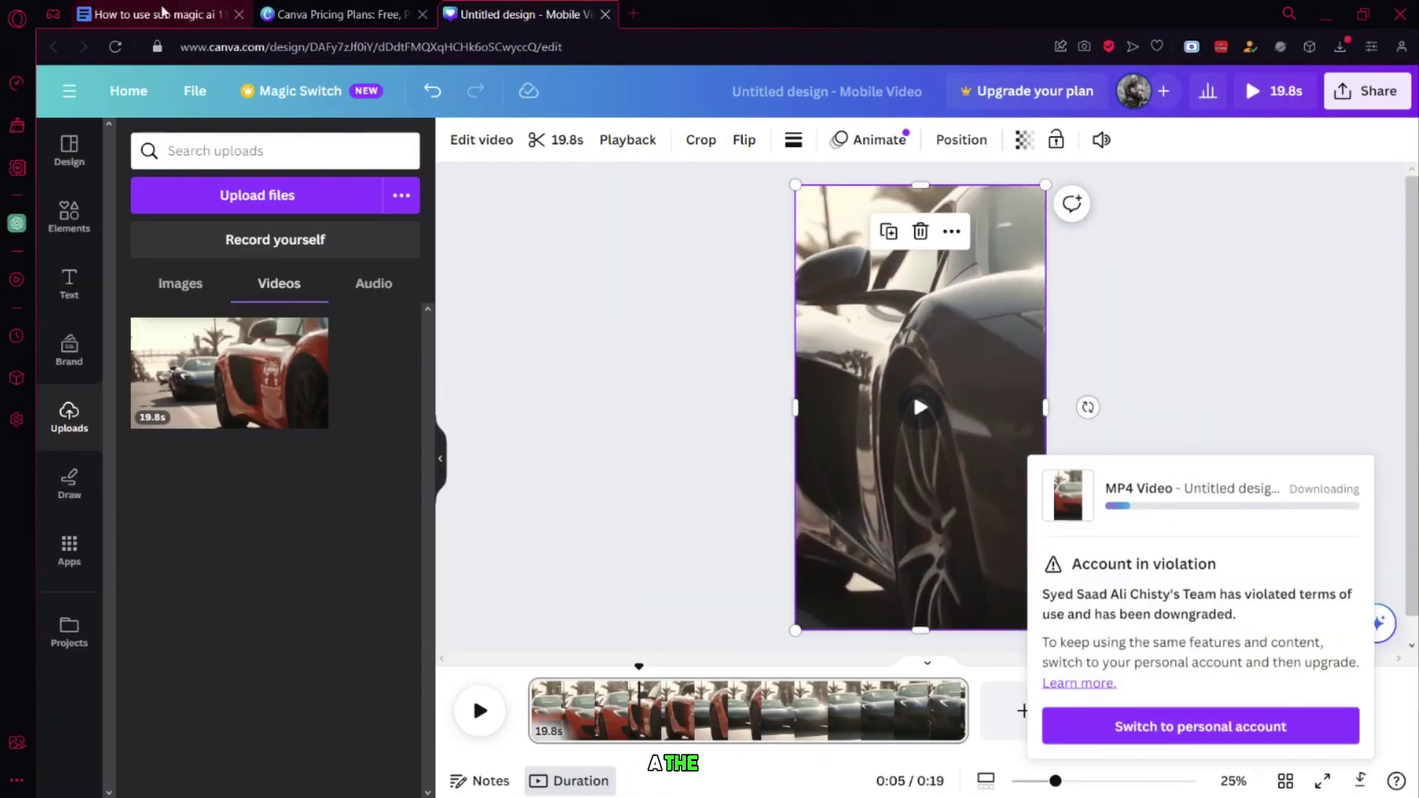
left_click(238, 14)
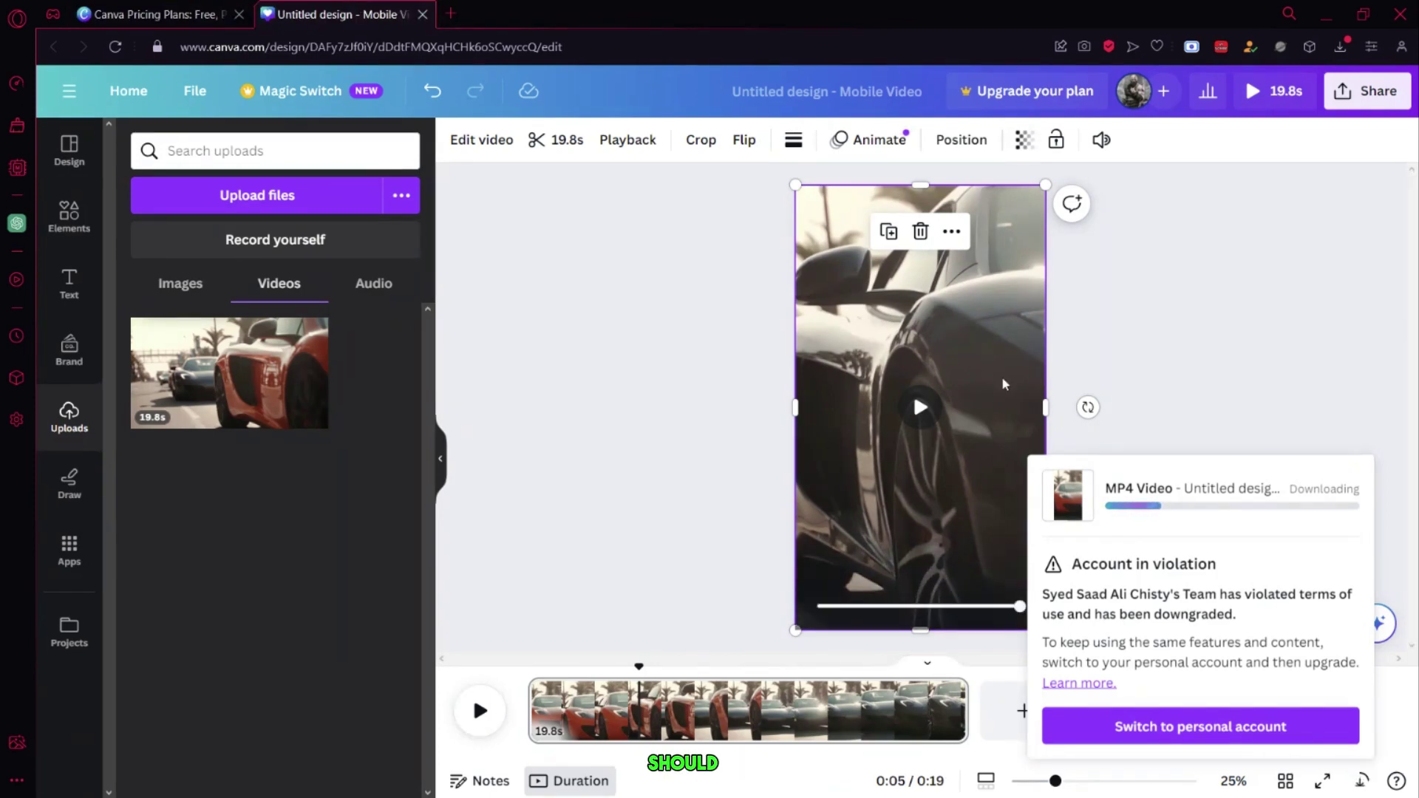